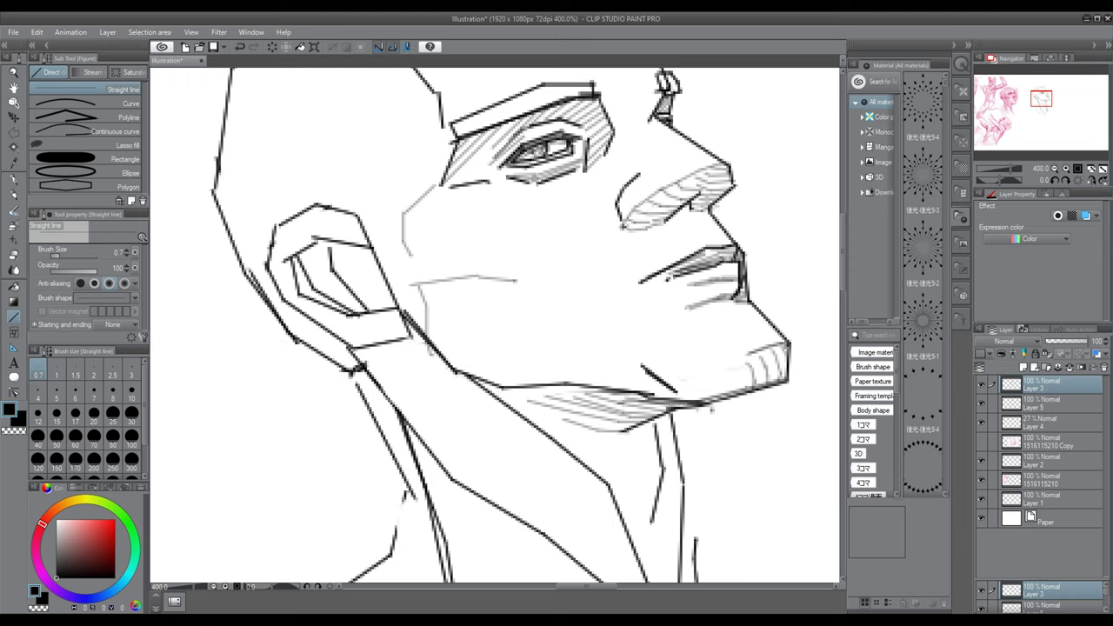
Add a short straight line beneath the nostril of the black angular head study.
{"action": "scroll", "coordinate": [722, 260], "scroll_direction": "down", "scroll_amount": 5}
{"action": "scroll", "coordinate": [714, 261], "scroll_direction": "up", "scroll_amount": 4}
{"action": "scroll", "coordinate": [648, 279], "scroll_direction": "down", "scroll_amount": 2}
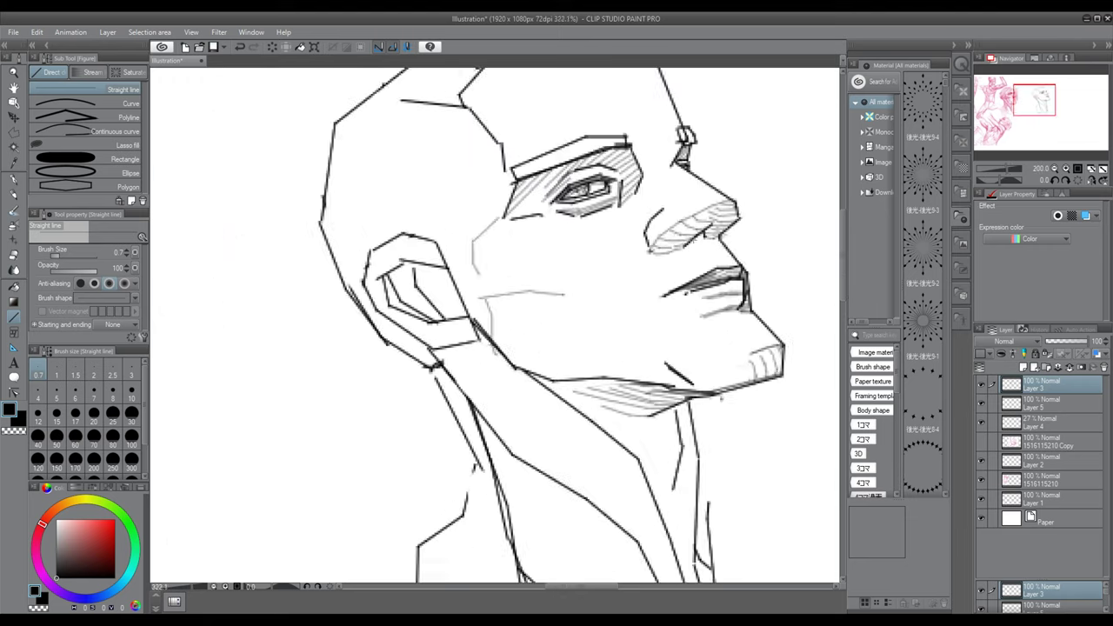
{"action": "scroll", "coordinate": [719, 251], "scroll_direction": "up", "scroll_amount": 3}
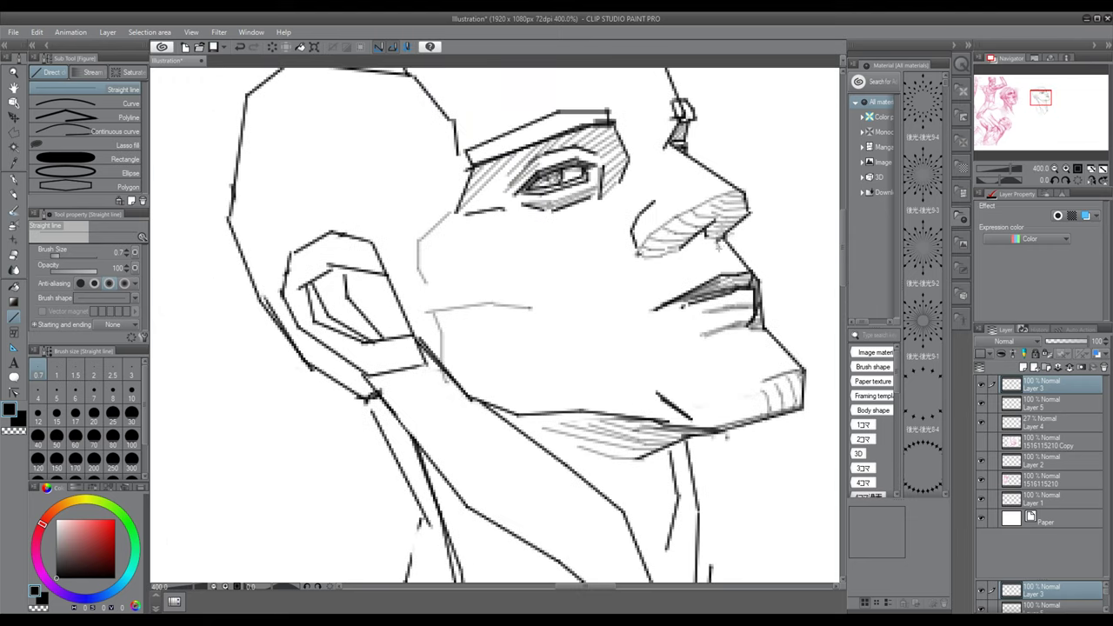
{"action": "left_click_drag", "start_coordinate": [710, 243], "coordinate": [718, 251]}
{"action": "scroll", "coordinate": [718, 250], "scroll_direction": "down", "scroll_amount": 6}
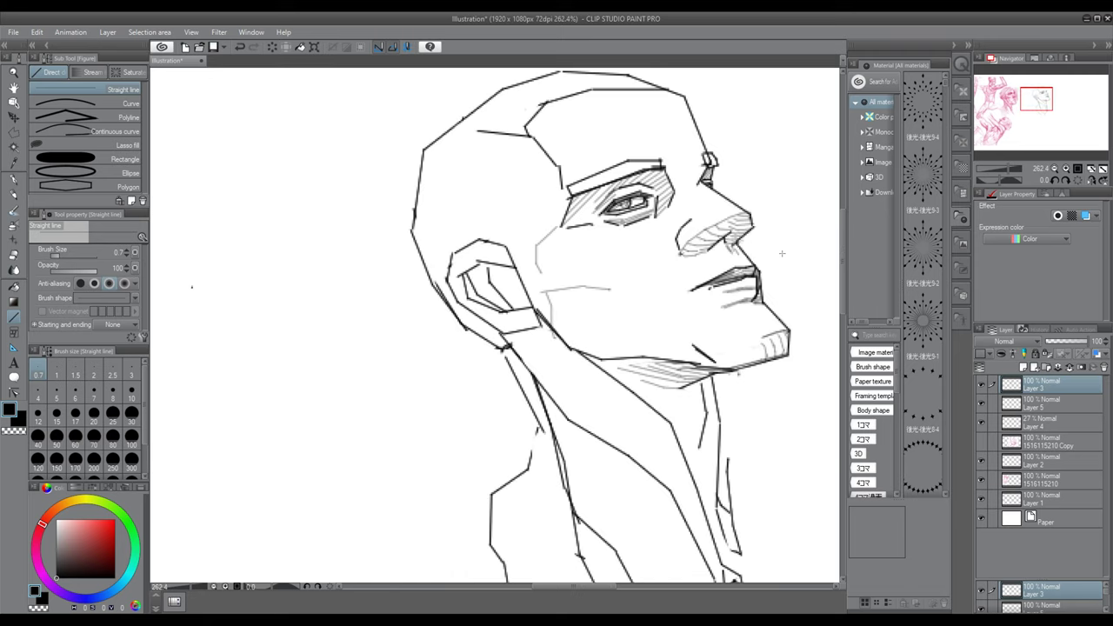
{"action": "scroll", "coordinate": [725, 333], "scroll_direction": "up", "scroll_amount": 1}
{"action": "scroll", "coordinate": [649, 314], "scroll_direction": "up", "scroll_amount": 5}
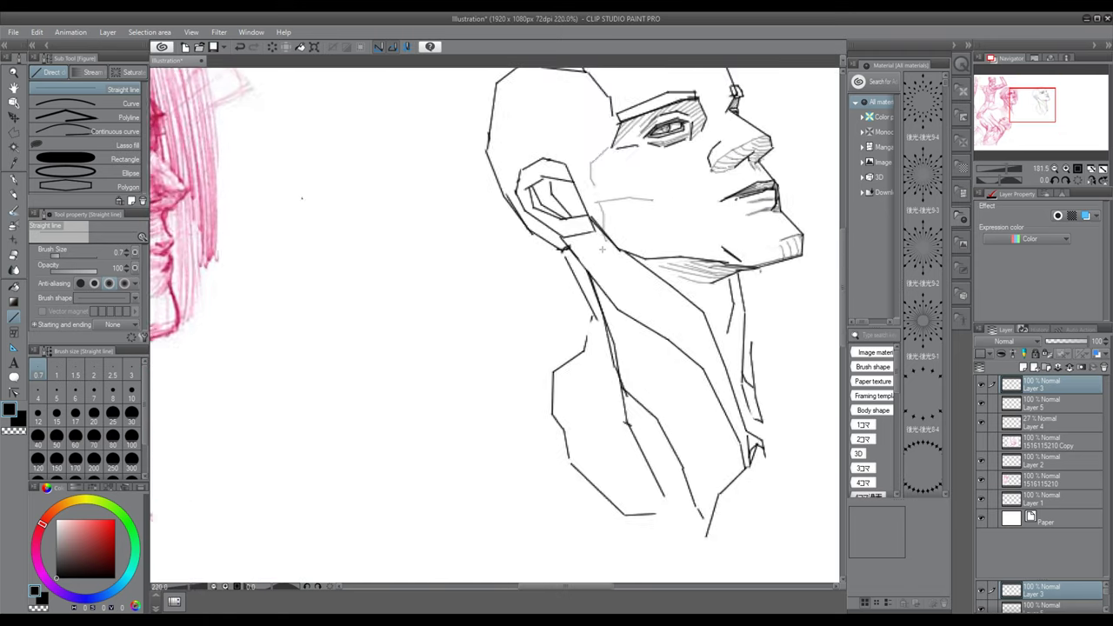
{"action": "scroll", "coordinate": [593, 233], "scroll_direction": "down", "scroll_amount": 5}
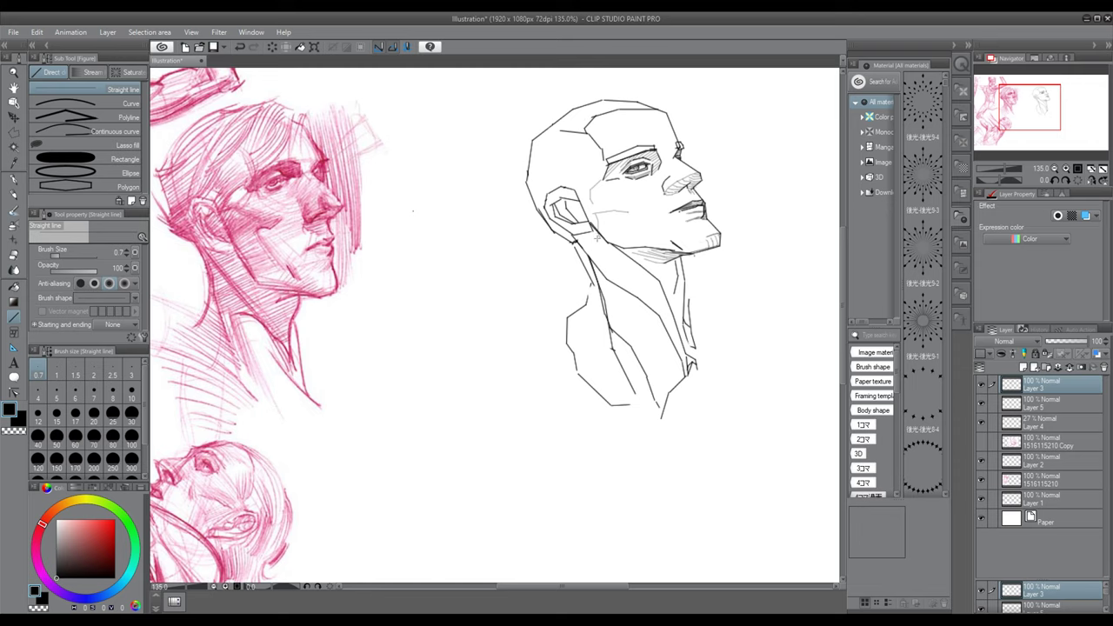
Draw faint straight lines joining the jaw corner to the earlobe on the angular head study.
{"action": "scroll", "coordinate": [600, 242], "scroll_direction": "up", "scroll_amount": 3}
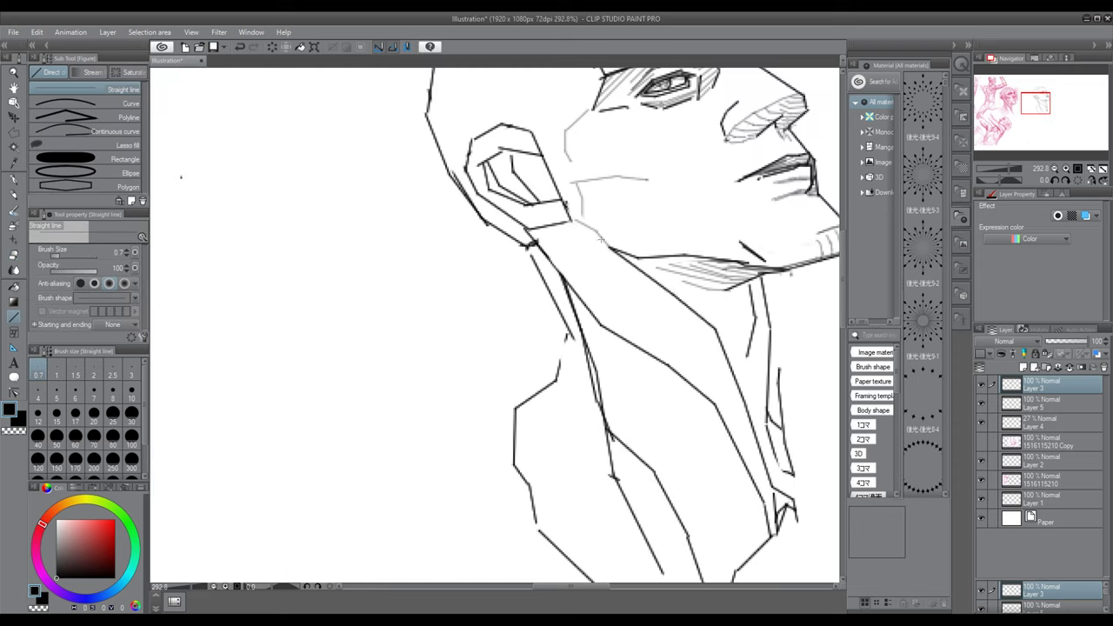
{"action": "left_click_drag", "start_coordinate": [601, 237], "coordinate": [543, 235]}
{"action": "scroll", "coordinate": [565, 237], "scroll_direction": "up", "scroll_amount": 1}
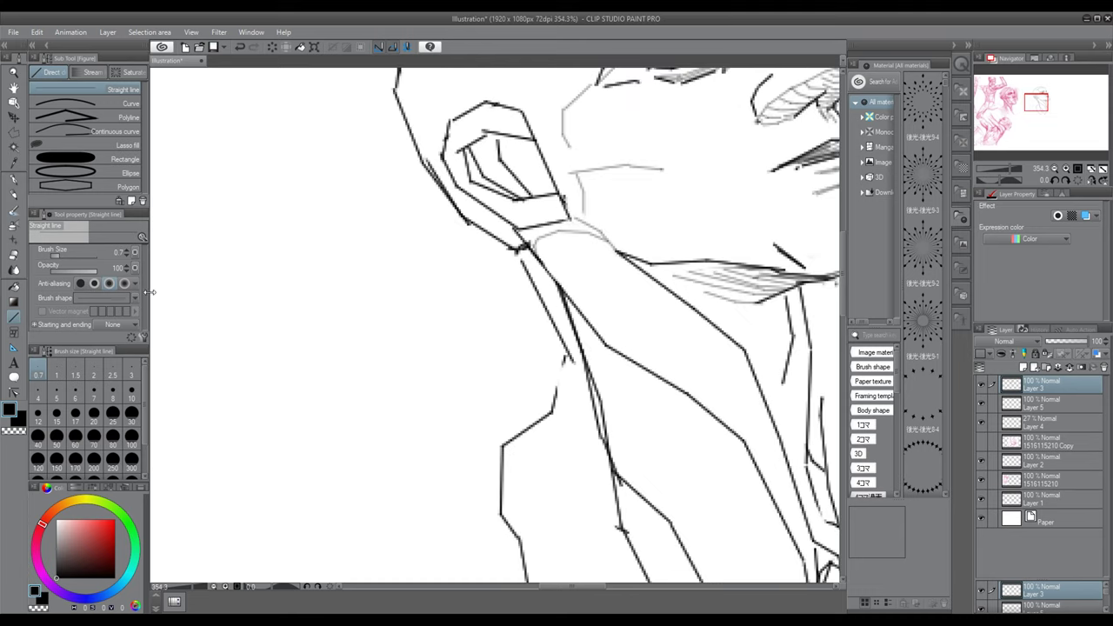
Make Layer 3 the active layer and set the straight line's brush size to 1.7.
{"action": "left_click", "coordinate": [1036, 405]}
{"action": "left_click", "coordinate": [1036, 385]}
{"action": "left_click", "coordinate": [62, 257]}
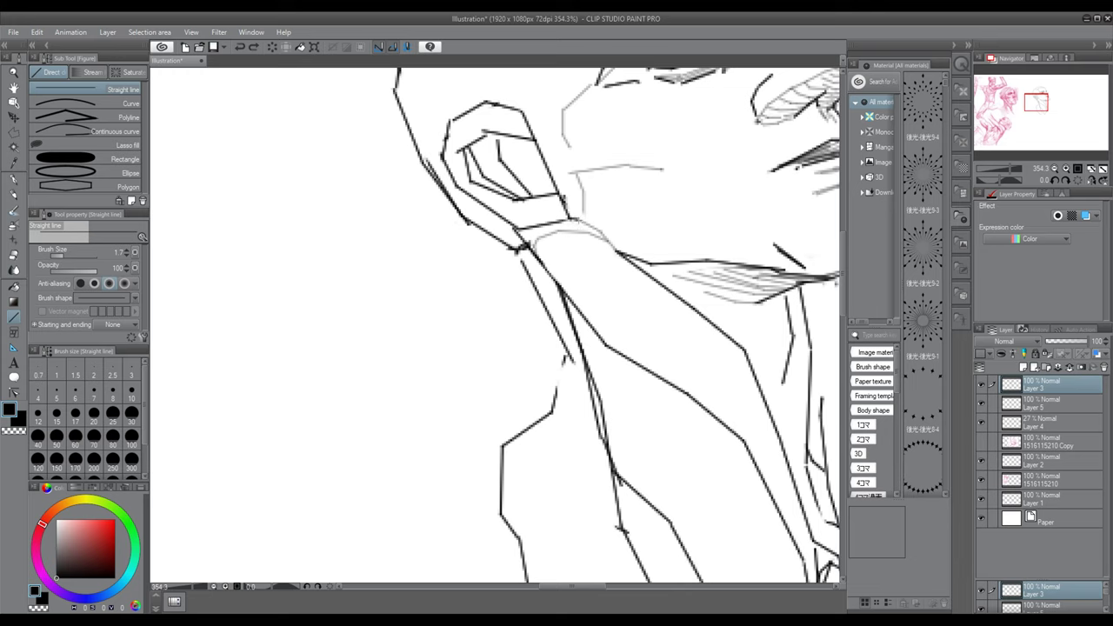
{"action": "scroll", "coordinate": [621, 261], "scroll_direction": "down", "scroll_amount": 5}
{"action": "scroll", "coordinate": [661, 239], "scroll_direction": "down", "scroll_amount": 1}
{"action": "scroll", "coordinate": [660, 239], "scroll_direction": "up", "scroll_amount": 4}
{"action": "left_click_drag", "start_coordinate": [612, 263], "coordinate": [710, 278]}
{"action": "key", "text": "ctrl+z"}
{"action": "left_click_drag", "start_coordinate": [592, 250], "coordinate": [624, 272]}
{"action": "scroll", "coordinate": [687, 380], "scroll_direction": "down", "scroll_amount": 4}
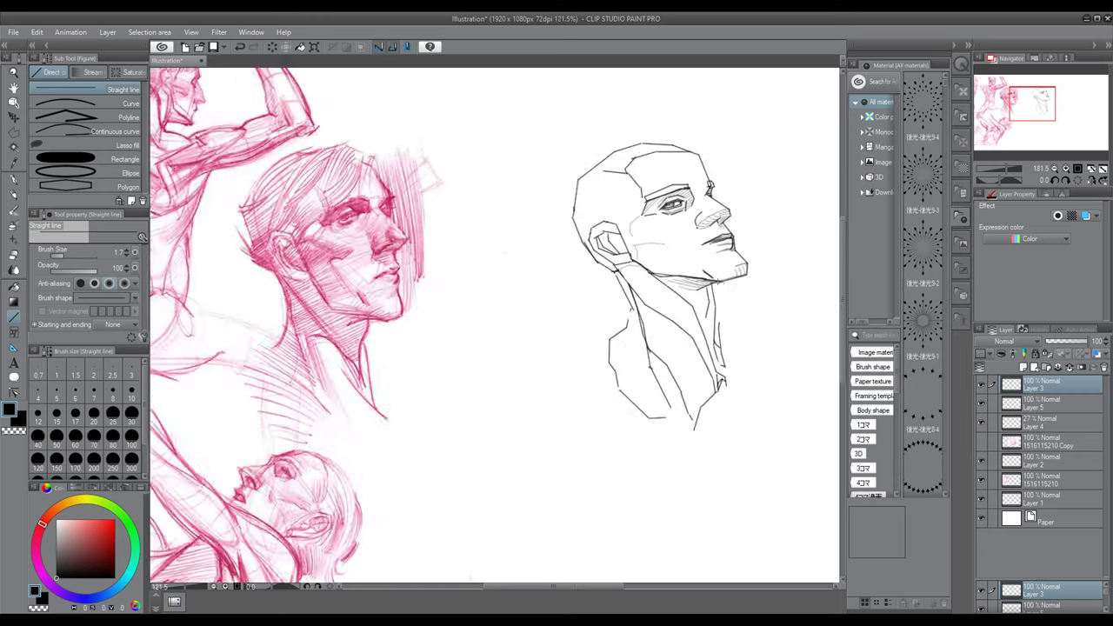
{"action": "scroll", "coordinate": [687, 381], "scroll_direction": "up", "scroll_amount": 1}
{"action": "key", "text": "ctrl+z"}
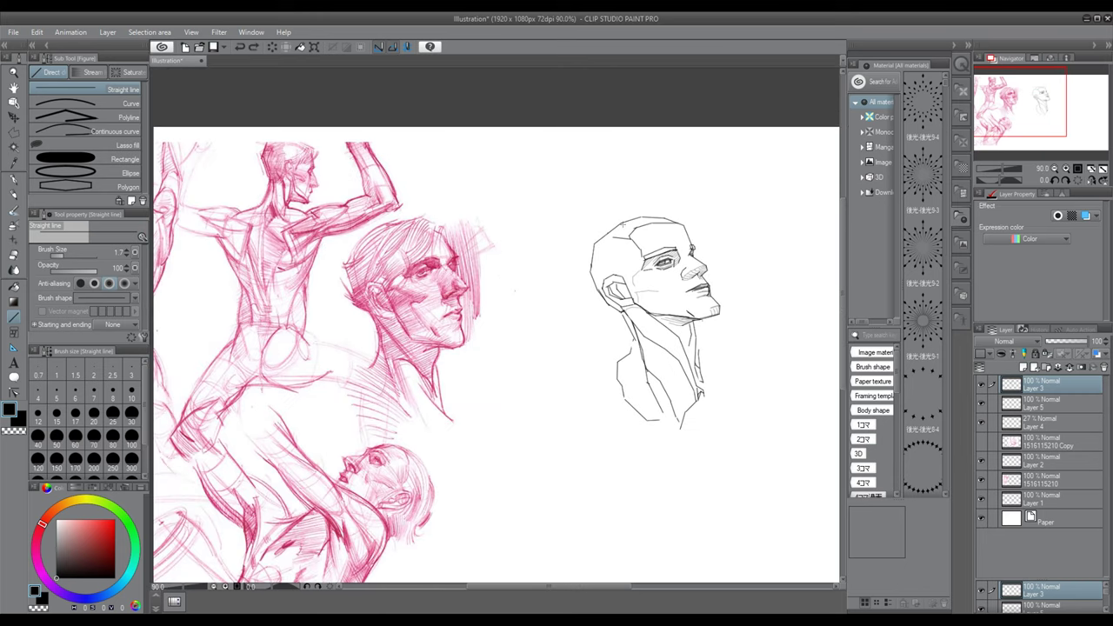
Block in a polygonal head shape below the angular head study, with a short angular form hanging beneath it.
{"action": "scroll", "coordinate": [491, 437], "scroll_direction": "down", "scroll_amount": 1}
{"action": "left_click_drag", "start_coordinate": [491, 435], "coordinate": [512, 260]}
{"action": "scroll", "coordinate": [512, 260], "scroll_direction": "up", "scroll_amount": 3}
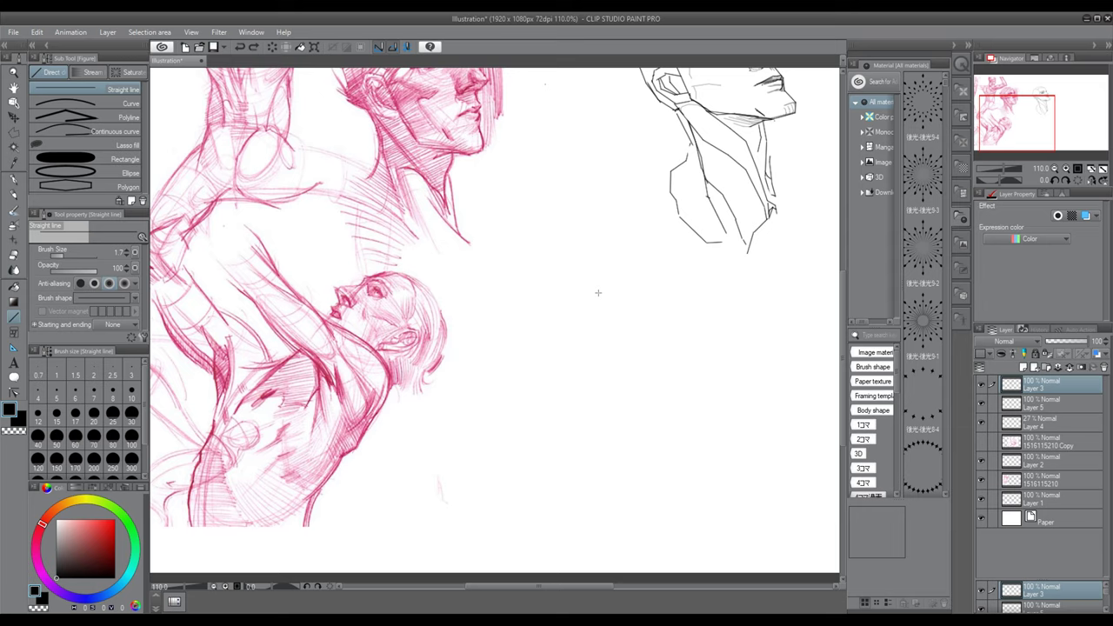
{"action": "mouse_move", "coordinate": [597, 292]}
{"action": "left_mouse_down"}
{"action": "mouse_move", "coordinate": [647, 286]}
{"action": "mouse_move", "coordinate": [680, 343]}
{"action": "mouse_move", "coordinate": [619, 390]}
{"action": "mouse_move", "coordinate": [546, 337]}
{"action": "mouse_move", "coordinate": [600, 283]}
{"action": "left_mouse_up"}
{"action": "left_click_drag", "start_coordinate": [563, 365], "coordinate": [556, 440]}
{"action": "mouse_move", "coordinate": [623, 396]}
{"action": "left_mouse_down"}
{"action": "mouse_move", "coordinate": [610, 426]}
{"action": "mouse_move", "coordinate": [563, 454]}
{"action": "left_mouse_up"}
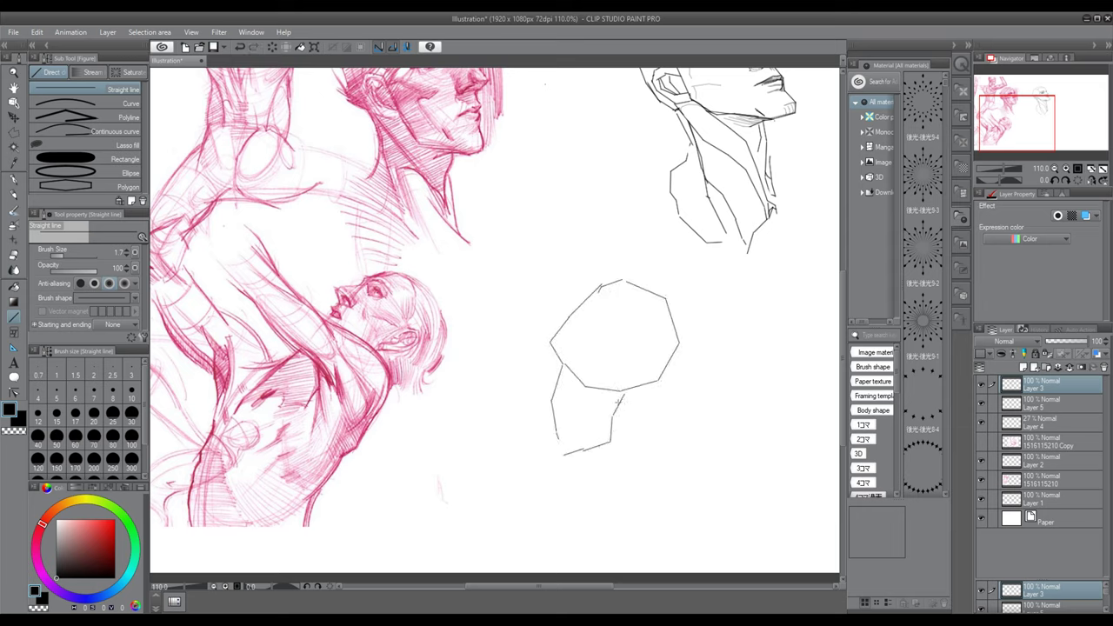
Draw a long diagonal bar form from the polygonal head's lower left, plus angular rounded contours curving beneath the head.
{"action": "left_click_drag", "start_coordinate": [600, 381], "coordinate": [573, 434]}
{"action": "mouse_move", "coordinate": [573, 433]}
{"action": "left_mouse_down"}
{"action": "mouse_move", "coordinate": [557, 476]}
{"action": "mouse_move", "coordinate": [667, 425]}
{"action": "mouse_move", "coordinate": [679, 455]}
{"action": "left_mouse_up"}
{"action": "mouse_move", "coordinate": [679, 455]}
{"action": "left_mouse_down"}
{"action": "mouse_move", "coordinate": [663, 479]}
{"action": "mouse_move", "coordinate": [617, 403]}
{"action": "mouse_move", "coordinate": [671, 430]}
{"action": "left_mouse_up"}
{"action": "mouse_move", "coordinate": [603, 395]}
{"action": "left_mouse_down"}
{"action": "mouse_move", "coordinate": [491, 241]}
{"action": "mouse_move", "coordinate": [467, 254]}
{"action": "left_mouse_up"}
{"action": "mouse_move", "coordinate": [467, 254]}
{"action": "left_mouse_down"}
{"action": "mouse_move", "coordinate": [458, 269]}
{"action": "mouse_move", "coordinate": [609, 459]}
{"action": "mouse_move", "coordinate": [615, 524]}
{"action": "left_mouse_up"}
{"action": "left_click_drag", "start_coordinate": [659, 492], "coordinate": [650, 513]}
{"action": "left_click_drag", "start_coordinate": [648, 516], "coordinate": [624, 535]}
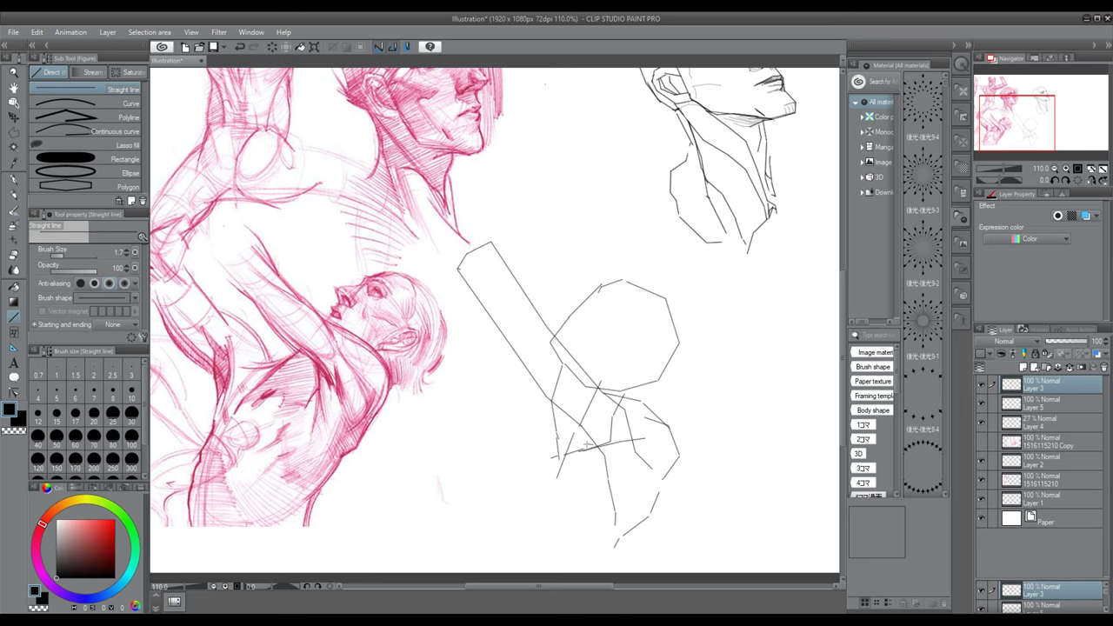
Draw a second long form parallel to the diagonal bar on its left, plus angular side contours below it.
{"action": "mouse_move", "coordinate": [587, 444]}
{"action": "left_mouse_down"}
{"action": "mouse_move", "coordinate": [546, 455]}
{"action": "mouse_move", "coordinate": [518, 516]}
{"action": "left_mouse_up"}
{"action": "left_click_drag", "start_coordinate": [525, 437], "coordinate": [510, 507]}
{"action": "left_click_drag", "start_coordinate": [545, 430], "coordinate": [511, 371]}
{"action": "mouse_move", "coordinate": [510, 371]}
{"action": "left_mouse_down"}
{"action": "mouse_move", "coordinate": [516, 389]}
{"action": "mouse_move", "coordinate": [439, 253]}
{"action": "mouse_move", "coordinate": [405, 264]}
{"action": "left_mouse_up"}
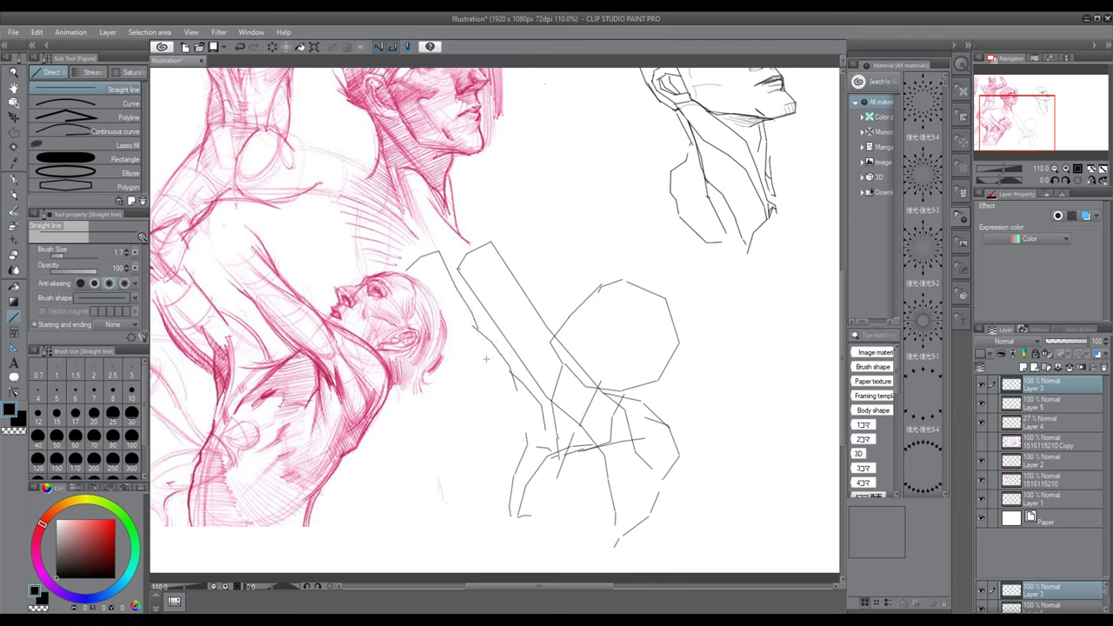
Add the outer left contour of the second long form and close the base of the shape below it.
{"action": "mouse_move", "coordinate": [440, 350]}
{"action": "left_mouse_down"}
{"action": "mouse_move", "coordinate": [492, 413]}
{"action": "mouse_move", "coordinate": [513, 473]}
{"action": "left_mouse_up"}
{"action": "left_click_drag", "start_coordinate": [512, 416], "coordinate": [524, 436]}
{"action": "mouse_move", "coordinate": [525, 438]}
{"action": "left_mouse_down"}
{"action": "mouse_move", "coordinate": [516, 380]}
{"action": "mouse_move", "coordinate": [526, 436]}
{"action": "mouse_move", "coordinate": [513, 471]}
{"action": "left_mouse_up"}
{"action": "mouse_move", "coordinate": [513, 472]}
{"action": "left_mouse_down"}
{"action": "mouse_move", "coordinate": [510, 514]}
{"action": "mouse_move", "coordinate": [589, 510]}
{"action": "left_mouse_up"}
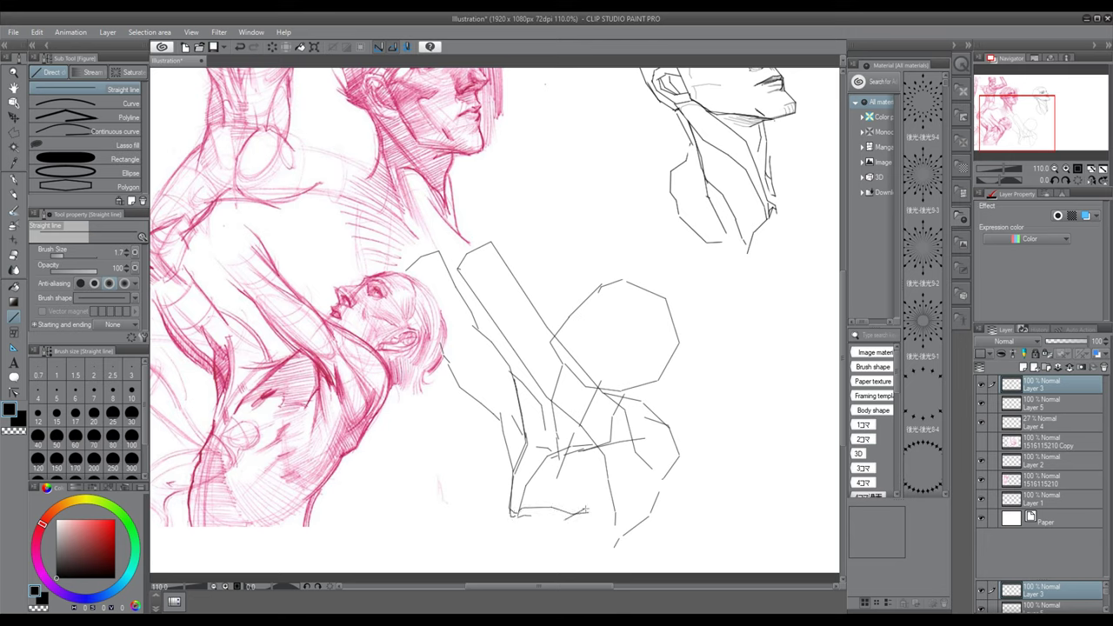
Close the right side of the inner rounded shape and add short lines below it and down the lower left.
{"action": "mouse_move", "coordinate": [598, 468]}
{"action": "left_mouse_down"}
{"action": "mouse_move", "coordinate": [581, 509]}
{"action": "mouse_move", "coordinate": [589, 496]}
{"action": "left_mouse_up"}
{"action": "left_click_drag", "start_coordinate": [507, 511], "coordinate": [490, 555]}
{"action": "left_click_drag", "start_coordinate": [578, 522], "coordinate": [576, 530]}
{"action": "left_click_drag", "start_coordinate": [575, 532], "coordinate": [572, 536]}
{"action": "scroll", "coordinate": [522, 504], "scroll_direction": "down", "scroll_amount": 1}
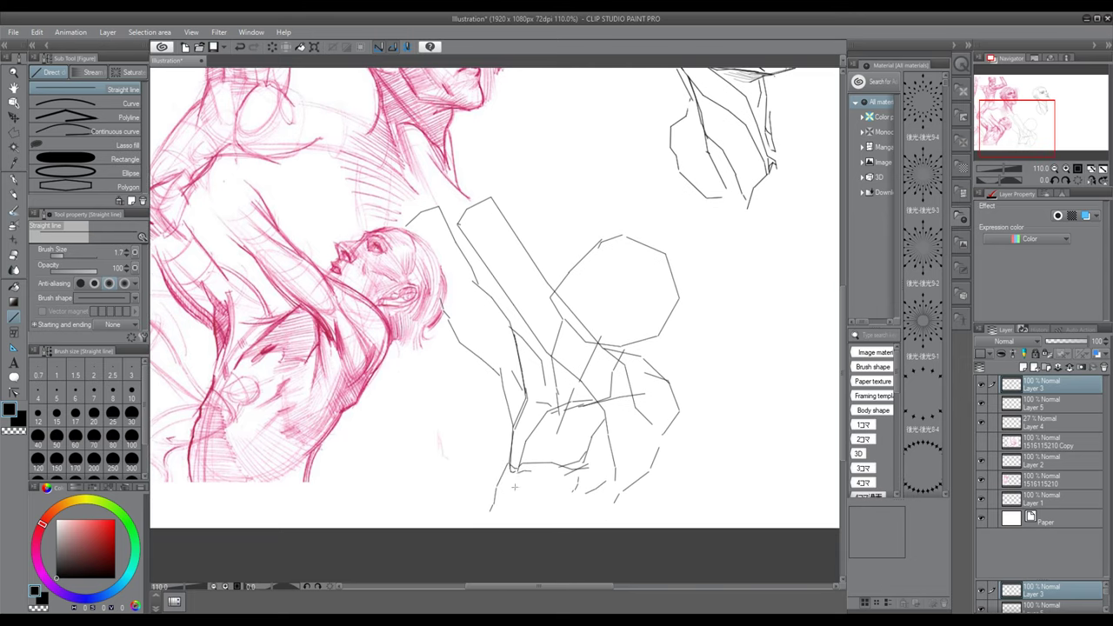
Draw converging side edges down to the page's lower edge and short structural lines in the lower right form.
{"action": "mouse_move", "coordinate": [514, 487]}
{"action": "left_mouse_down"}
{"action": "mouse_move", "coordinate": [535, 529]}
{"action": "mouse_move", "coordinate": [495, 518]}
{"action": "left_mouse_up"}
{"action": "left_click_drag", "start_coordinate": [628, 487], "coordinate": [598, 543]}
{"action": "left_click_drag", "start_coordinate": [591, 456], "coordinate": [596, 470]}
{"action": "left_click_drag", "start_coordinate": [600, 473], "coordinate": [592, 485]}
{"action": "left_click_drag", "start_coordinate": [605, 412], "coordinate": [628, 433]}
{"action": "mouse_move", "coordinate": [624, 377]}
{"action": "left_mouse_down"}
{"action": "mouse_move", "coordinate": [644, 445]}
{"action": "mouse_move", "coordinate": [658, 447]}
{"action": "left_mouse_up"}
{"action": "key", "text": "ctrl+z"}
Erase the construction lines crossing the base of the diagonal bar, using a hard eraser of size 13.3.
{"action": "scroll", "coordinate": [691, 406], "scroll_direction": "down", "scroll_amount": 1}
{"action": "scroll", "coordinate": [617, 265], "scroll_direction": "down", "scroll_amount": 3}
{"action": "scroll", "coordinate": [637, 319], "scroll_direction": "up", "scroll_amount": 3}
{"action": "key", "text": "e"}
{"action": "left_click_drag", "start_coordinate": [548, 356], "coordinate": [548, 377]}
{"action": "left_click_drag", "start_coordinate": [556, 387], "coordinate": [549, 406]}
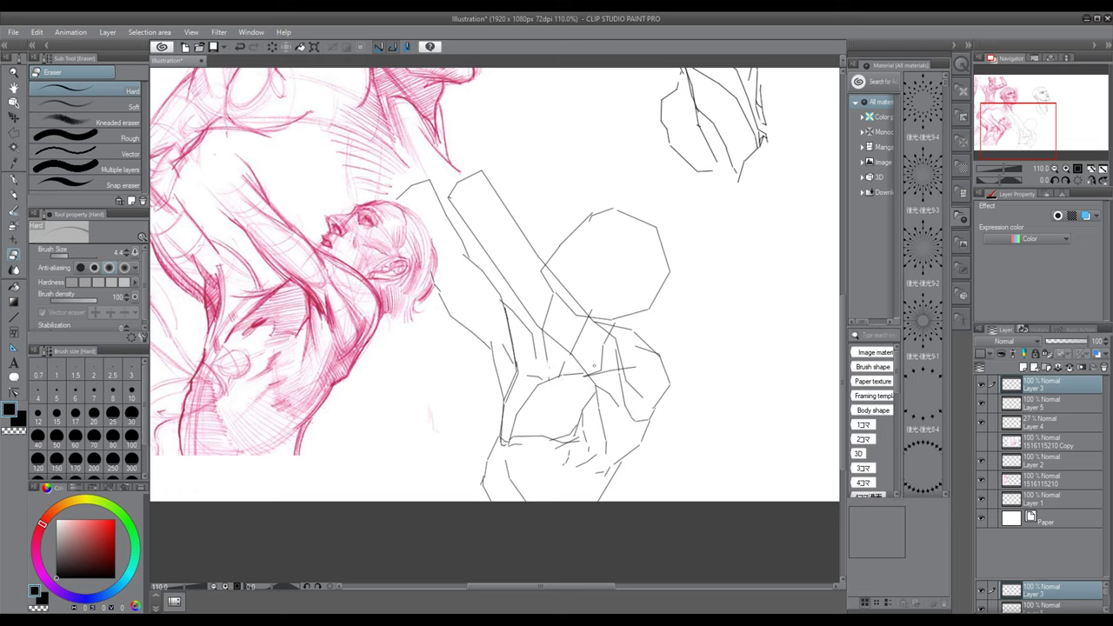
{"action": "left_click_drag", "start_coordinate": [593, 376], "coordinate": [601, 356]}
{"action": "left_click_drag", "start_coordinate": [69, 257], "coordinate": [76, 256]}
{"action": "mouse_move", "coordinate": [550, 296]}
{"action": "left_mouse_down"}
{"action": "mouse_move", "coordinate": [576, 352]}
{"action": "mouse_move", "coordinate": [583, 326]}
{"action": "left_mouse_up"}
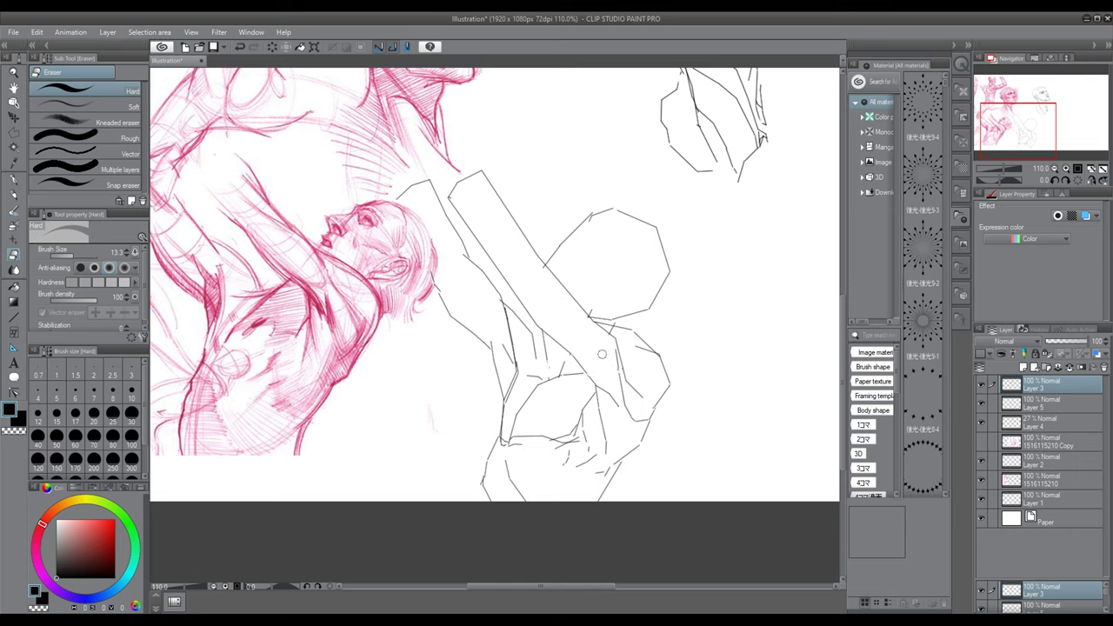
{"action": "left_click_drag", "start_coordinate": [560, 447], "coordinate": [575, 442]}
Draw straight inner contours in the rounded form at the lower right end of the diagonal bar.
{"action": "key", "text": "u"}
{"action": "scroll", "coordinate": [678, 363], "scroll_direction": "up", "scroll_amount": 2}
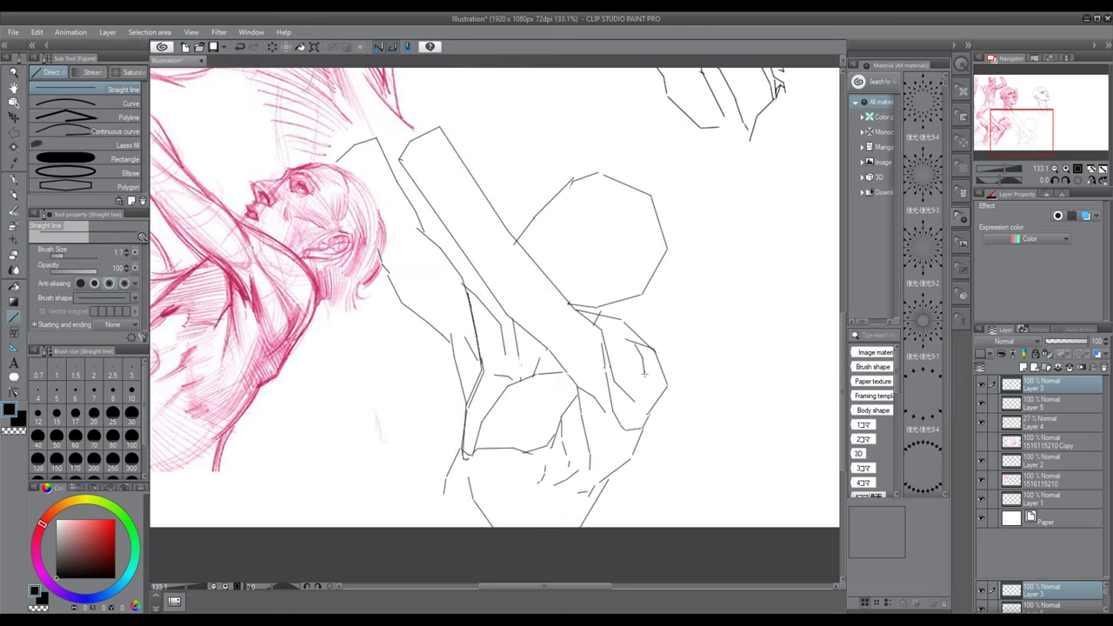
{"action": "mouse_move", "coordinate": [644, 372]}
{"action": "left_mouse_down"}
{"action": "mouse_move", "coordinate": [624, 422]}
{"action": "mouse_move", "coordinate": [605, 356]}
{"action": "left_mouse_up"}
{"action": "left_click_drag", "start_coordinate": [585, 313], "coordinate": [610, 337]}
{"action": "left_click_drag", "start_coordinate": [608, 335], "coordinate": [590, 446]}
{"action": "scroll", "coordinate": [616, 338], "scroll_direction": "up", "scroll_amount": 1}
{"action": "scroll", "coordinate": [616, 337], "scroll_direction": "down", "scroll_amount": 1}
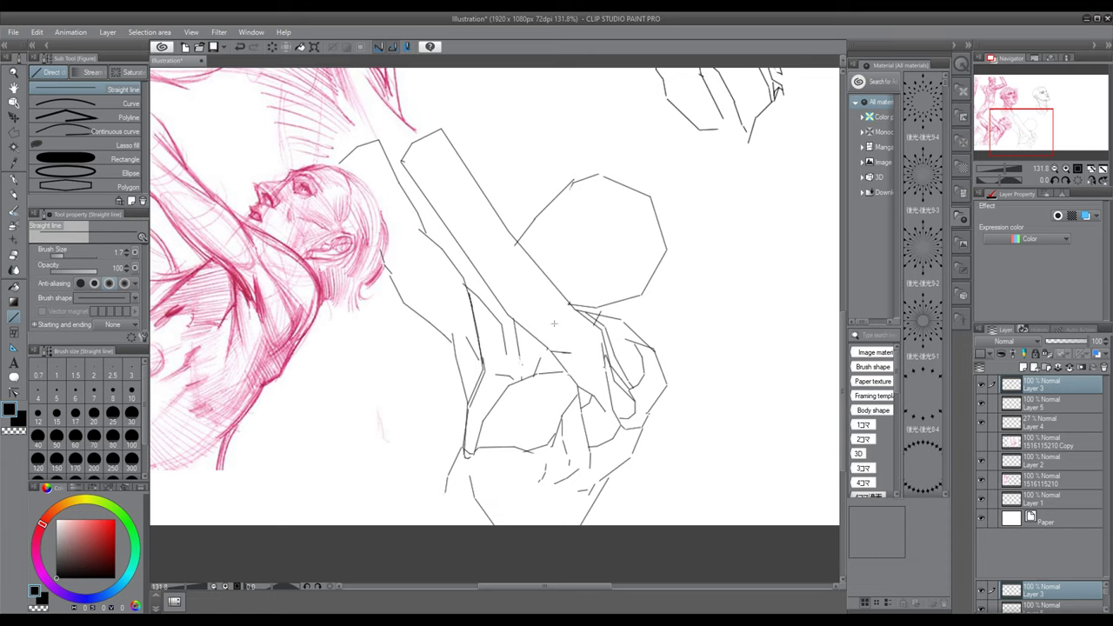
Draw short cross-contour lines across the width of the long diagonal bar.
{"action": "left_click_drag", "start_coordinate": [525, 336], "coordinate": [561, 324]}
{"action": "left_click_drag", "start_coordinate": [471, 263], "coordinate": [491, 262]}
{"action": "left_click_drag", "start_coordinate": [494, 257], "coordinate": [513, 247]}
{"action": "scroll", "coordinate": [568, 214], "scroll_direction": "down", "scroll_amount": 1}
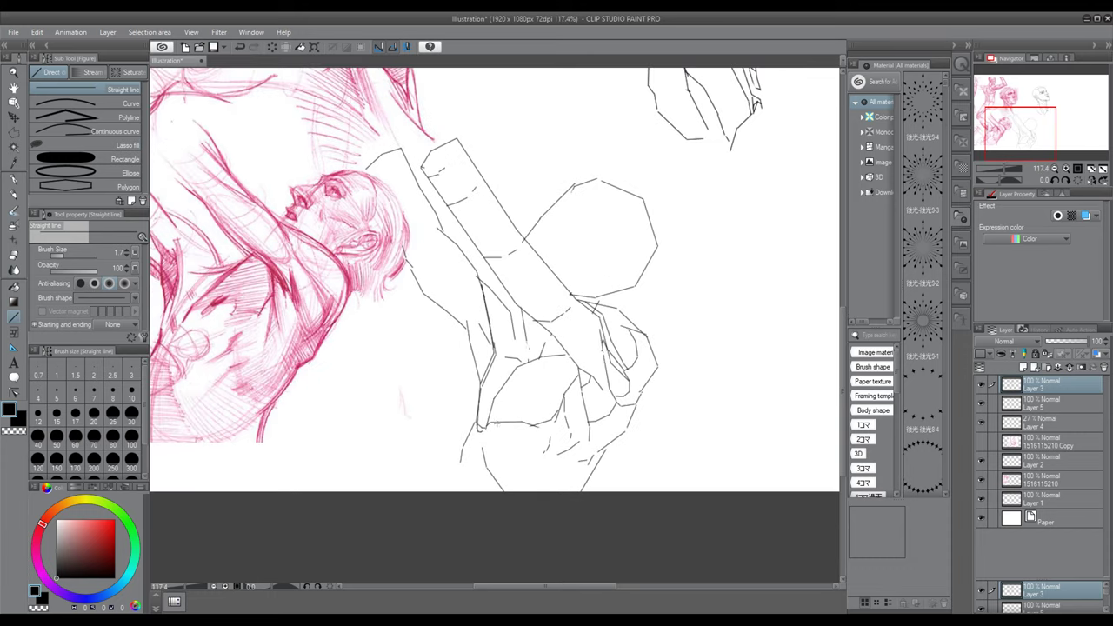
Clean up the lower edge of the inner rounded shape and add small straight lines around its base.
{"action": "key", "text": "e"}
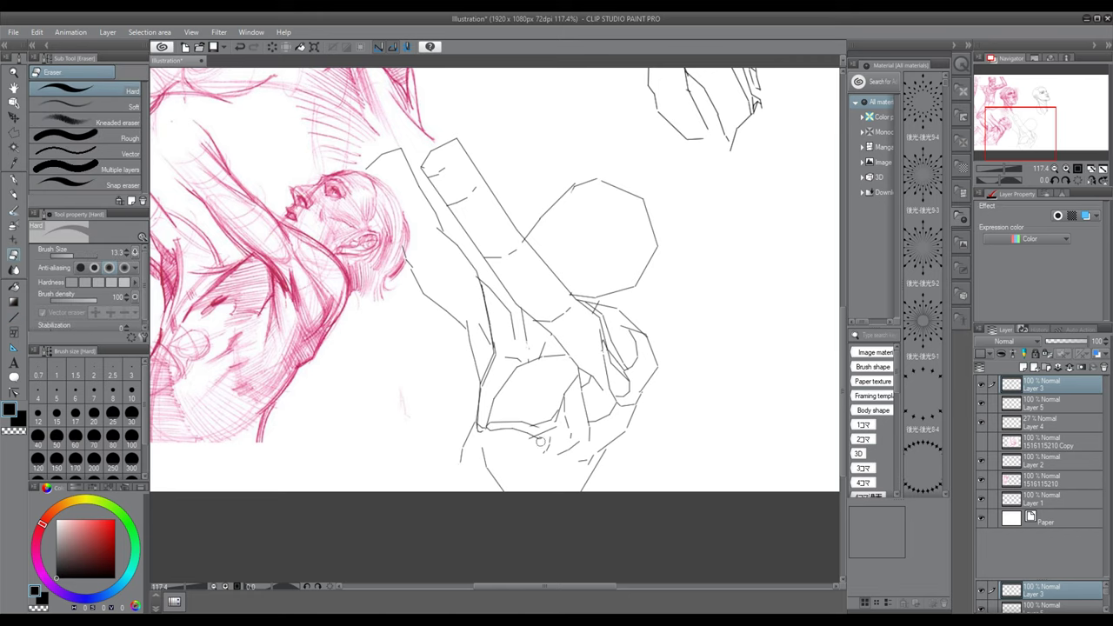
{"action": "scroll", "coordinate": [556, 435], "scroll_direction": "down", "scroll_amount": 1}
{"action": "left_click", "coordinate": [14, 318]}
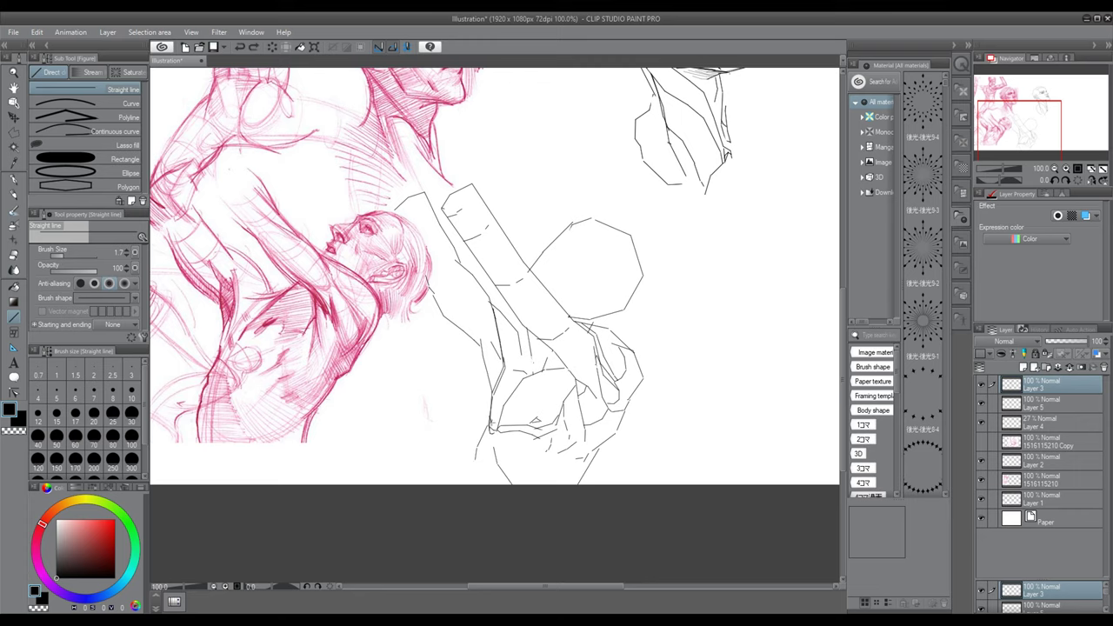
{"action": "key", "text": "e"}
{"action": "key", "text": "u"}
{"action": "scroll", "coordinate": [490, 409], "scroll_direction": "up", "scroll_amount": 1}
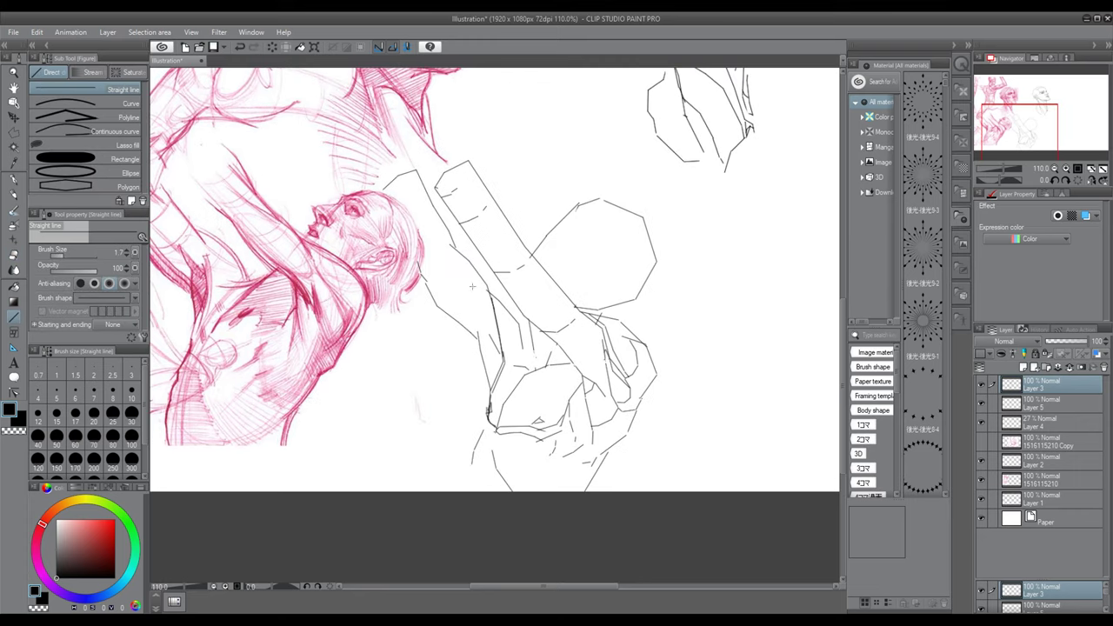
{"action": "scroll", "coordinate": [509, 343], "scroll_direction": "down", "scroll_amount": 1}
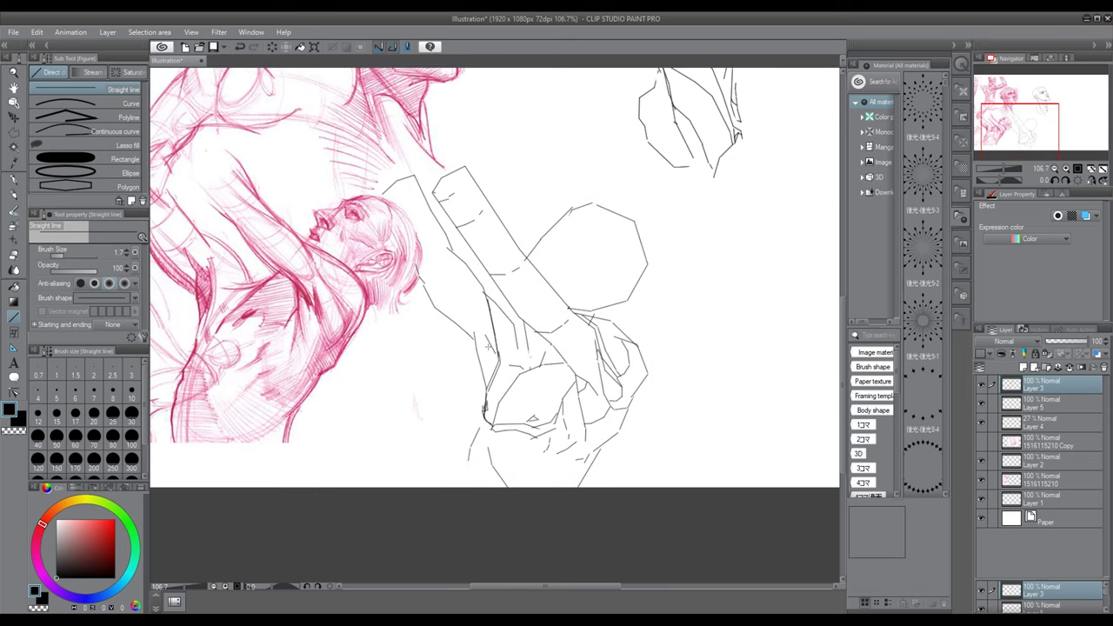
Erase the overlapping lines above the left side of the inner rounded shape.
{"action": "key", "text": "e"}
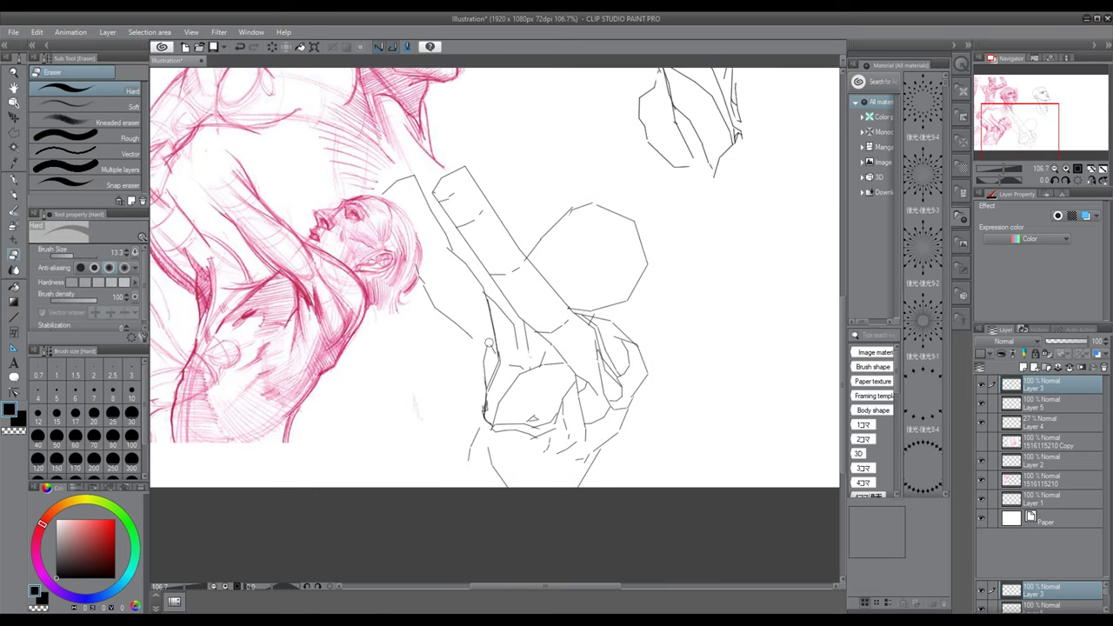
{"action": "key", "text": "u"}
{"action": "key", "text": "e"}
{"action": "key", "text": "e"}
{"action": "mouse_move", "coordinate": [498, 355]}
{"action": "left_mouse_down"}
{"action": "mouse_move", "coordinate": [492, 386]}
{"action": "mouse_move", "coordinate": [488, 298]}
{"action": "left_mouse_up"}
{"action": "key", "text": "u"}
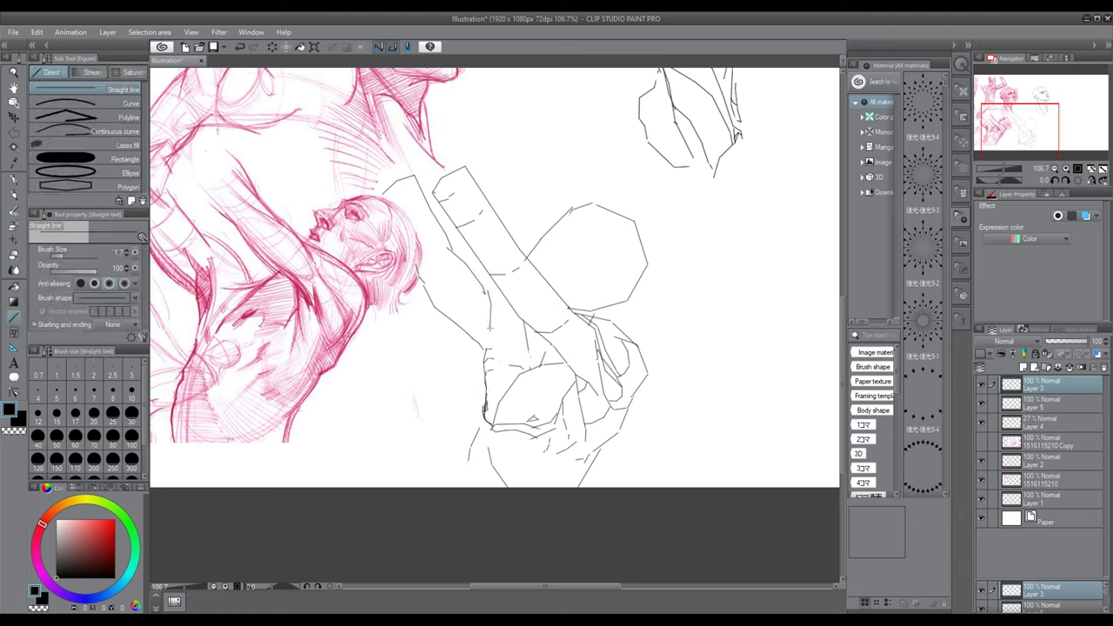
Erase the rough left edge beside the inner rounded shape and redraw it with cleaner straight lines.
{"action": "key", "text": "e"}
{"action": "mouse_move", "coordinate": [487, 376]}
{"action": "left_mouse_down"}
{"action": "mouse_move", "coordinate": [489, 299]}
{"action": "mouse_move", "coordinate": [483, 421]}
{"action": "mouse_move", "coordinate": [467, 447]}
{"action": "mouse_move", "coordinate": [489, 491]}
{"action": "left_mouse_up"}
{"action": "key", "text": "u"}
{"action": "left_click_drag", "start_coordinate": [464, 440], "coordinate": [574, 508]}
{"action": "key", "text": "ctrl+z"}
{"action": "key", "text": "ctrl+z"}
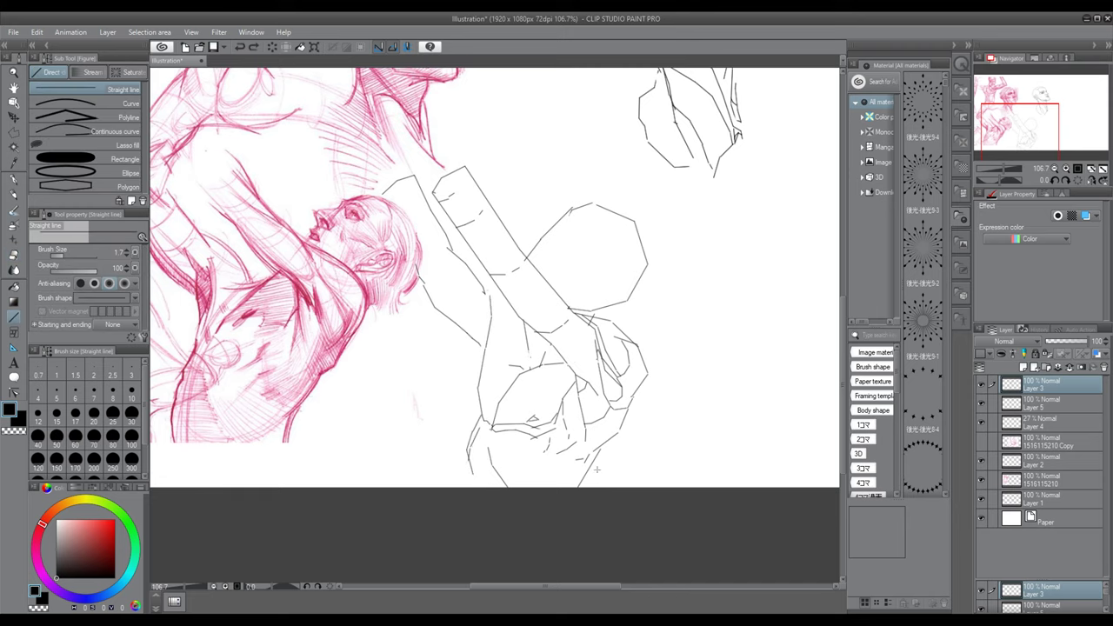
Strengthen the line between the two long forms and add cross-contour lines across the left one.
{"action": "scroll", "coordinate": [473, 324], "scroll_direction": "up", "scroll_amount": 1}
{"action": "left_click_drag", "start_coordinate": [487, 280], "coordinate": [535, 366]}
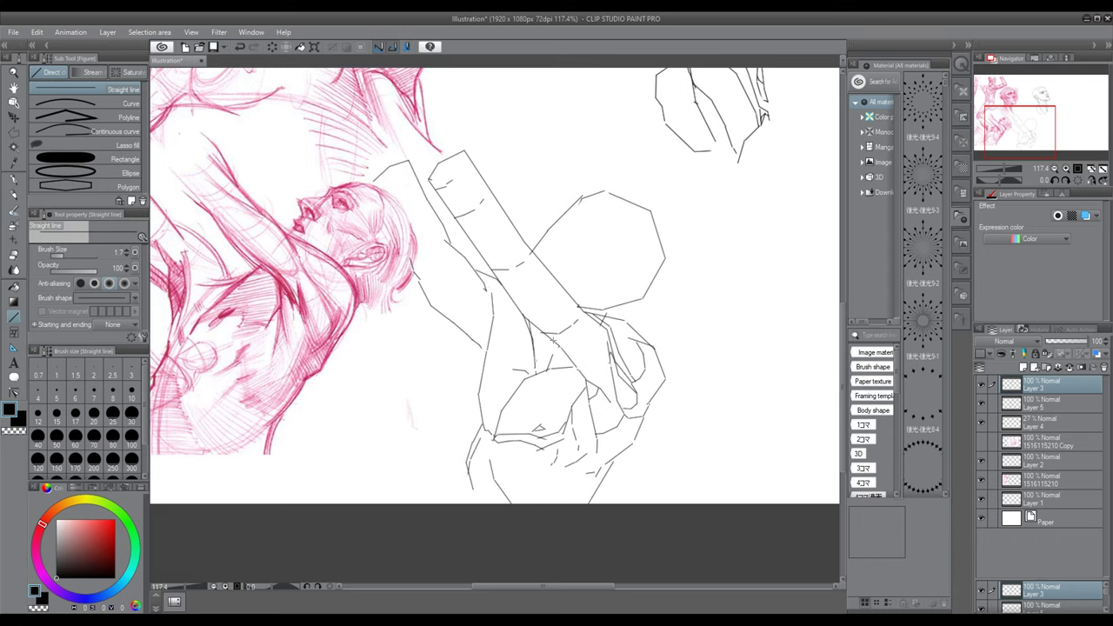
{"action": "scroll", "coordinate": [551, 342], "scroll_direction": "down", "scroll_amount": 4}
{"action": "scroll", "coordinate": [516, 281], "scroll_direction": "up", "scroll_amount": 3}
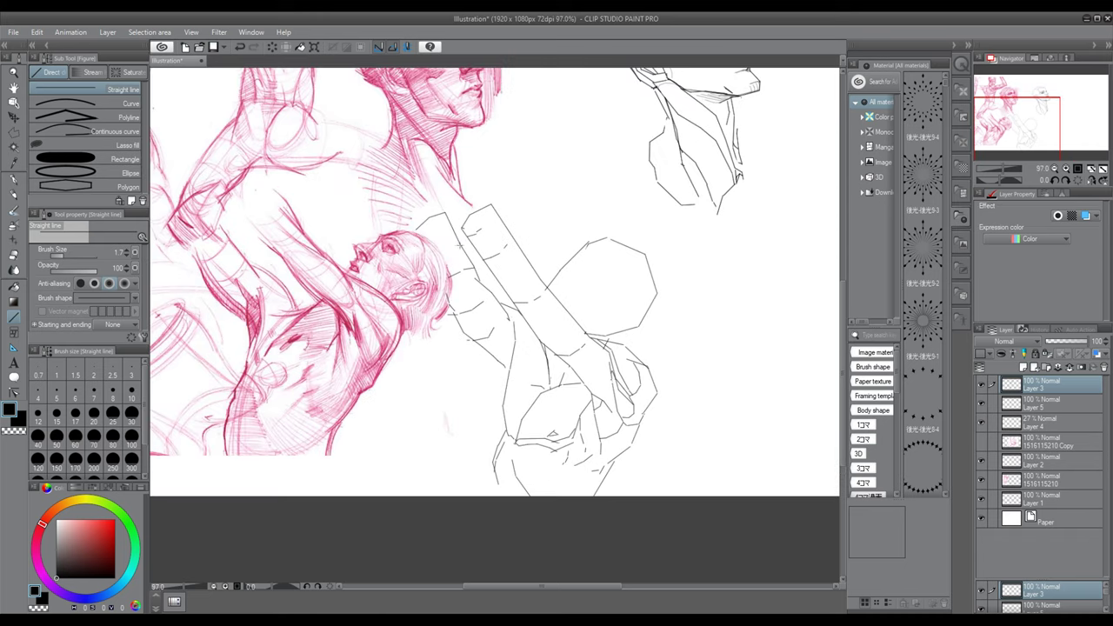
{"action": "scroll", "coordinate": [530, 235], "scroll_direction": "down", "scroll_amount": 1}
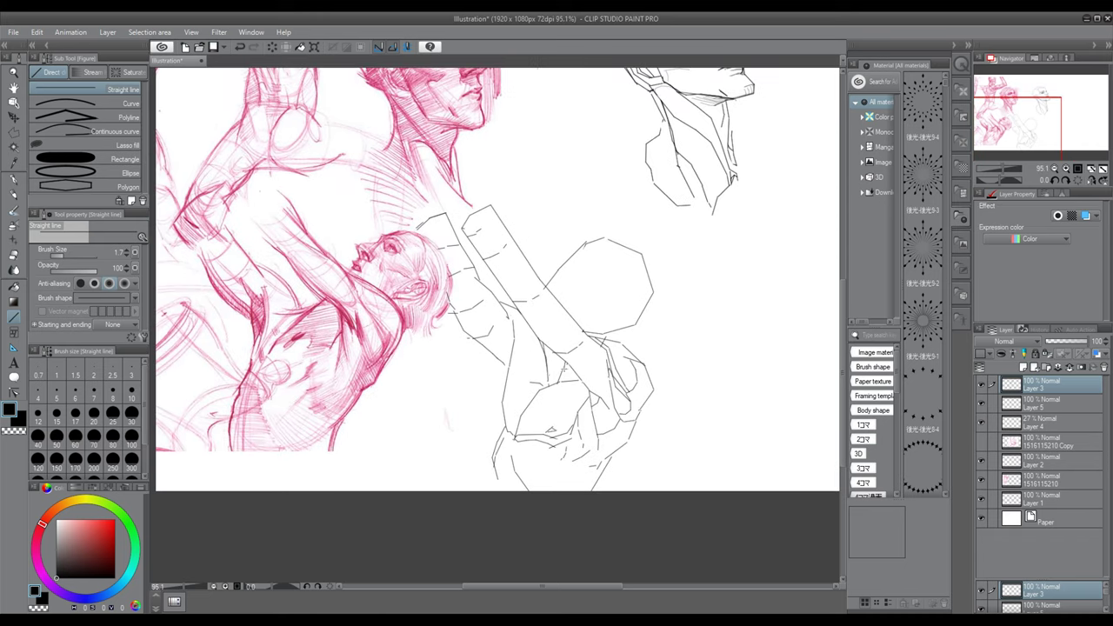
{"action": "scroll", "coordinate": [575, 329], "scroll_direction": "up", "scroll_amount": 1}
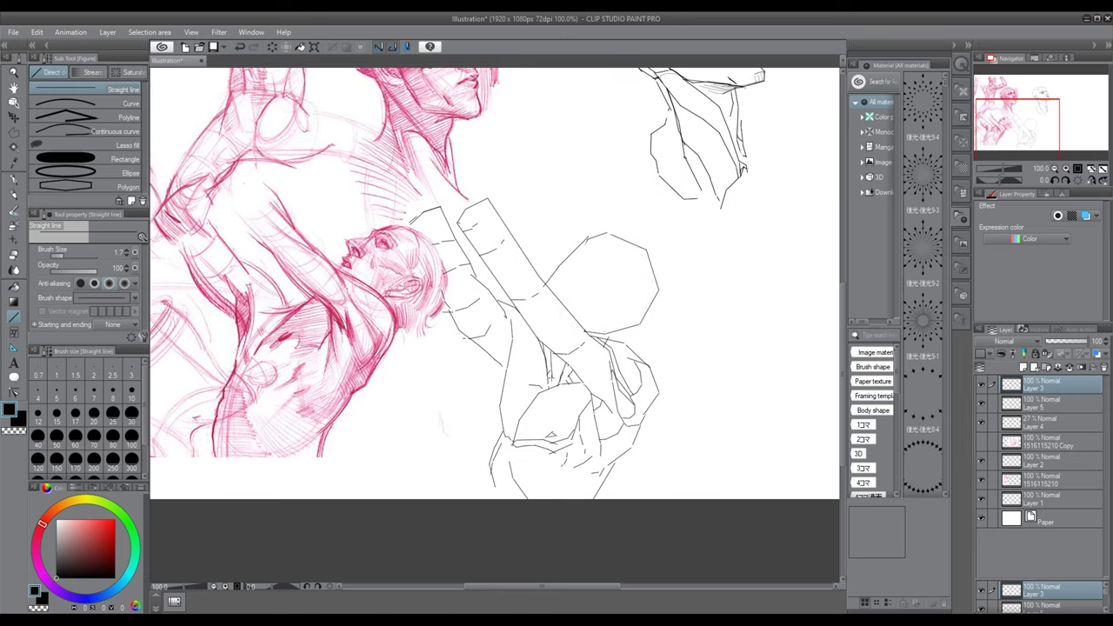
Add short dark lines in the gap between the long forms and along the inner rounded shape's upper edge.
{"action": "left_click_drag", "start_coordinate": [543, 349], "coordinate": [550, 391]}
{"action": "left_click_drag", "start_coordinate": [540, 391], "coordinate": [581, 382]}
{"action": "scroll", "coordinate": [623, 381], "scroll_direction": "down", "scroll_amount": 2}
{"action": "scroll", "coordinate": [623, 381], "scroll_direction": "up", "scroll_amount": 4}
Switch to the hard eraser and set its size to 1.5.
{"action": "key", "text": "e"}
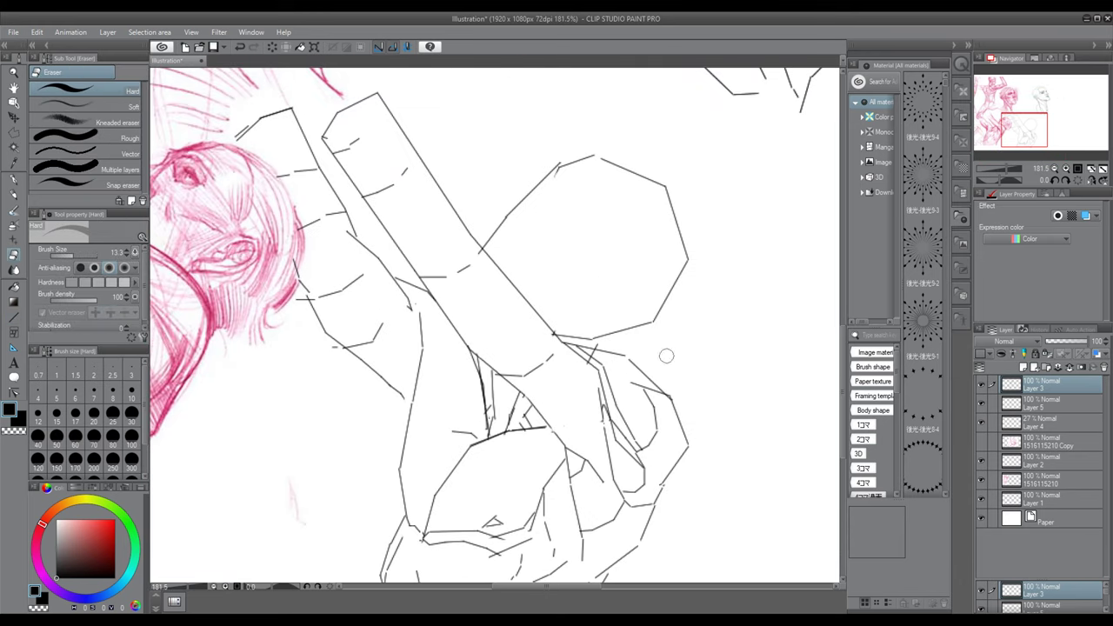
{"action": "scroll", "coordinate": [591, 348], "scroll_direction": "up", "scroll_amount": 2}
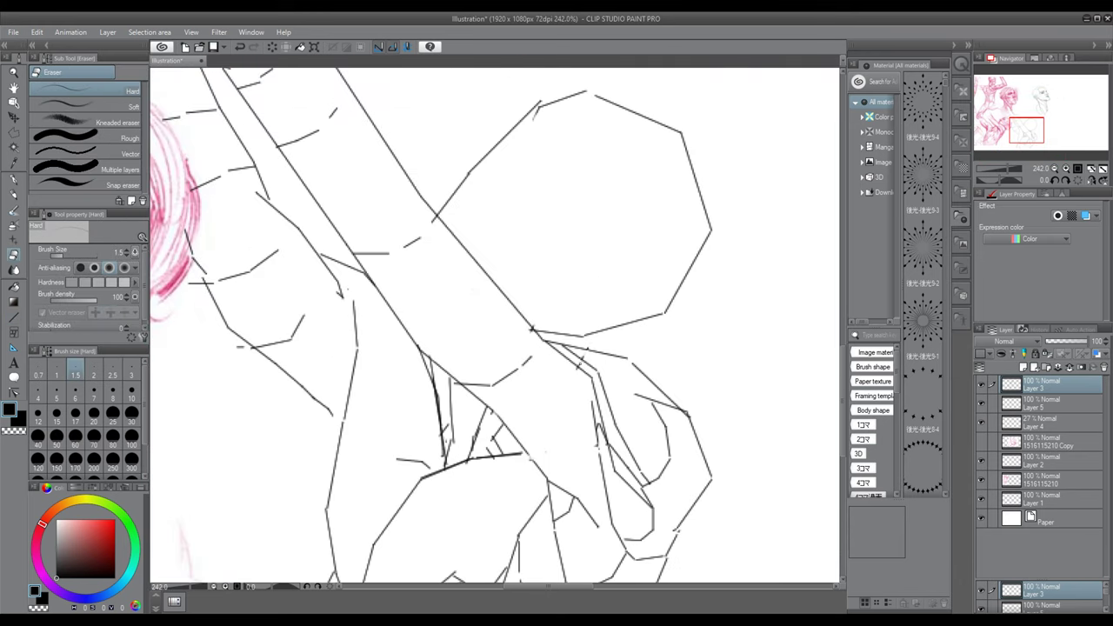
{"action": "scroll", "coordinate": [532, 327], "scroll_direction": "down", "scroll_amount": 5}
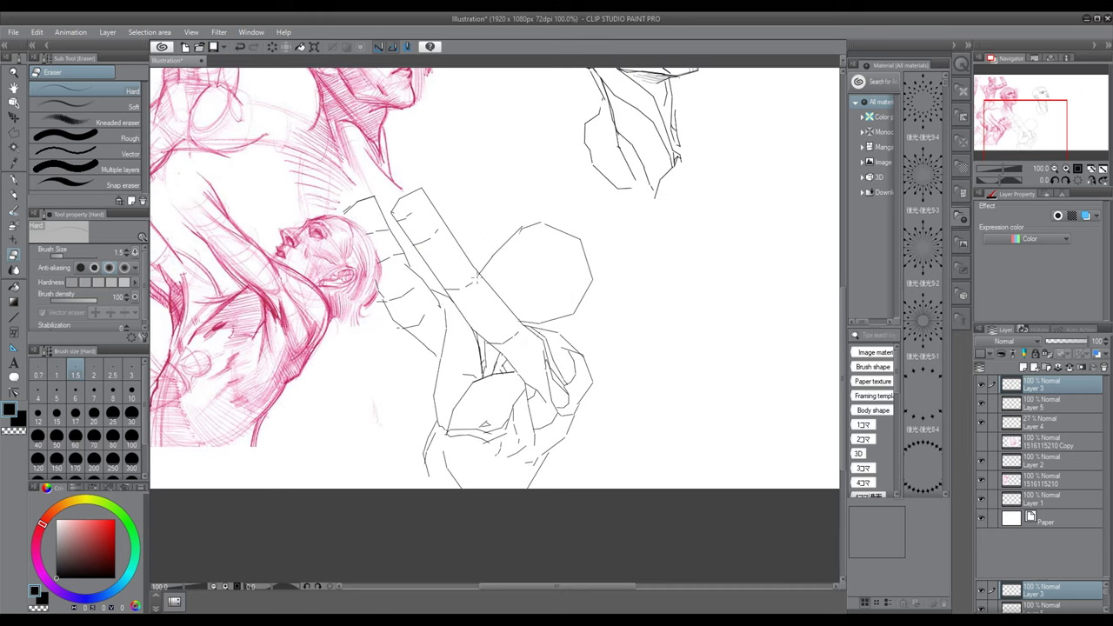
Sketch straight construction lines across the octagonal head for the slanted face plane, brow and cheek.
{"action": "key", "text": "u"}
{"action": "scroll", "coordinate": [412, 210], "scroll_direction": "up", "scroll_amount": 3}
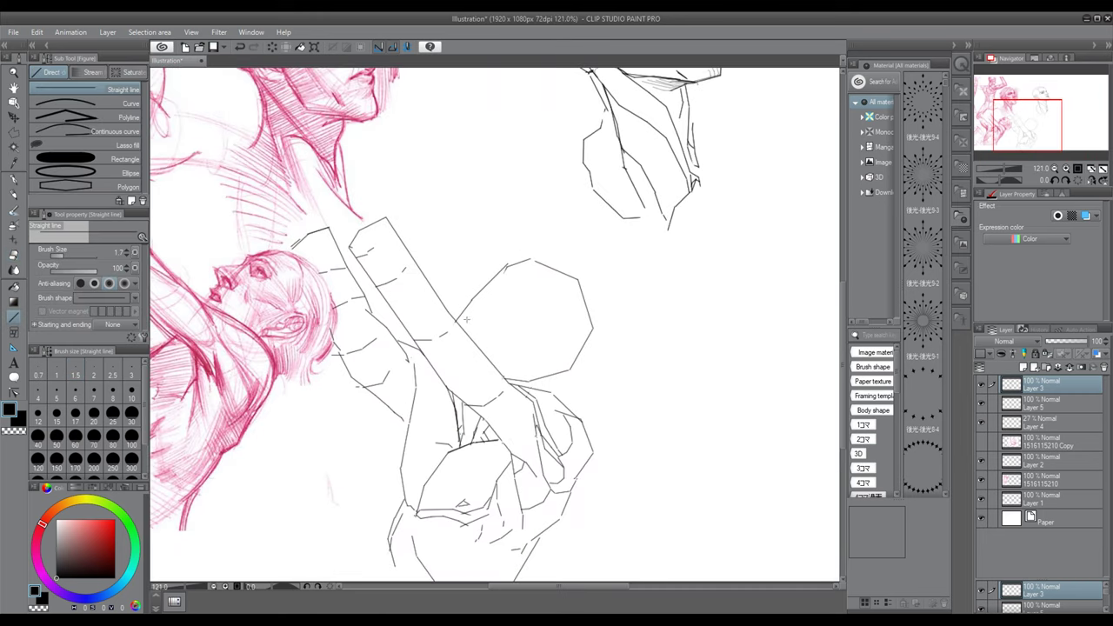
{"action": "left_click_drag", "start_coordinate": [454, 339], "coordinate": [517, 253]}
{"action": "left_click_drag", "start_coordinate": [474, 294], "coordinate": [499, 289]}
{"action": "mouse_move", "coordinate": [499, 289]}
{"action": "left_mouse_down"}
{"action": "mouse_move", "coordinate": [532, 304]}
{"action": "mouse_move", "coordinate": [549, 331]}
{"action": "left_mouse_up"}
{"action": "left_click_drag", "start_coordinate": [456, 327], "coordinate": [469, 341]}
{"action": "left_click_drag", "start_coordinate": [463, 308], "coordinate": [518, 332]}
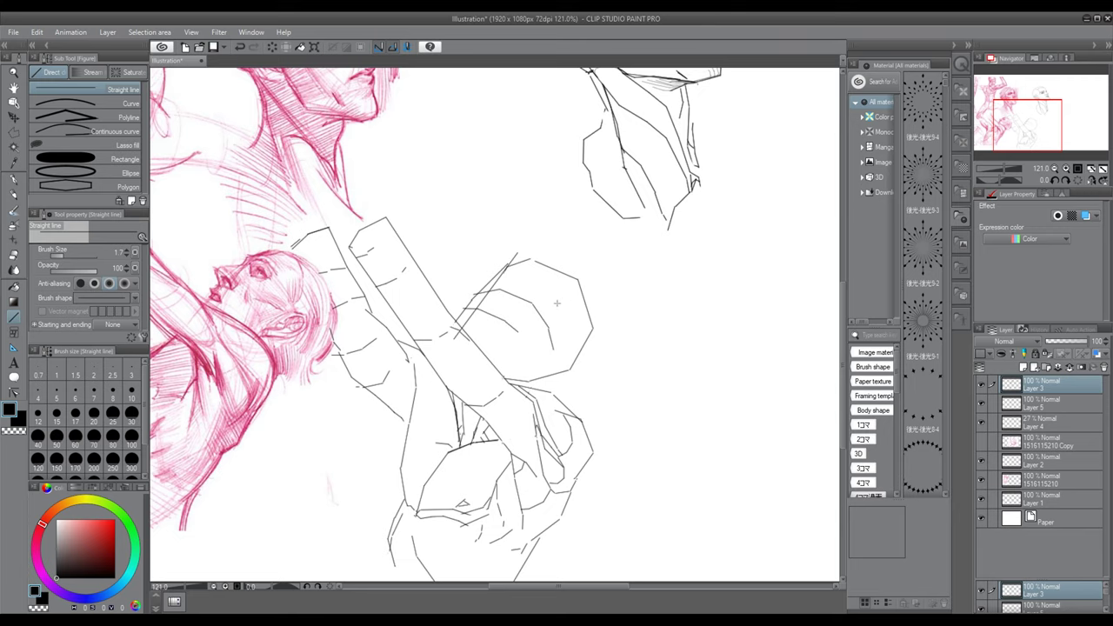
Block in the brow, nose and lips profile with short straight lines along the slanted face line.
{"action": "scroll", "coordinate": [557, 302], "scroll_direction": "up", "scroll_amount": 1}
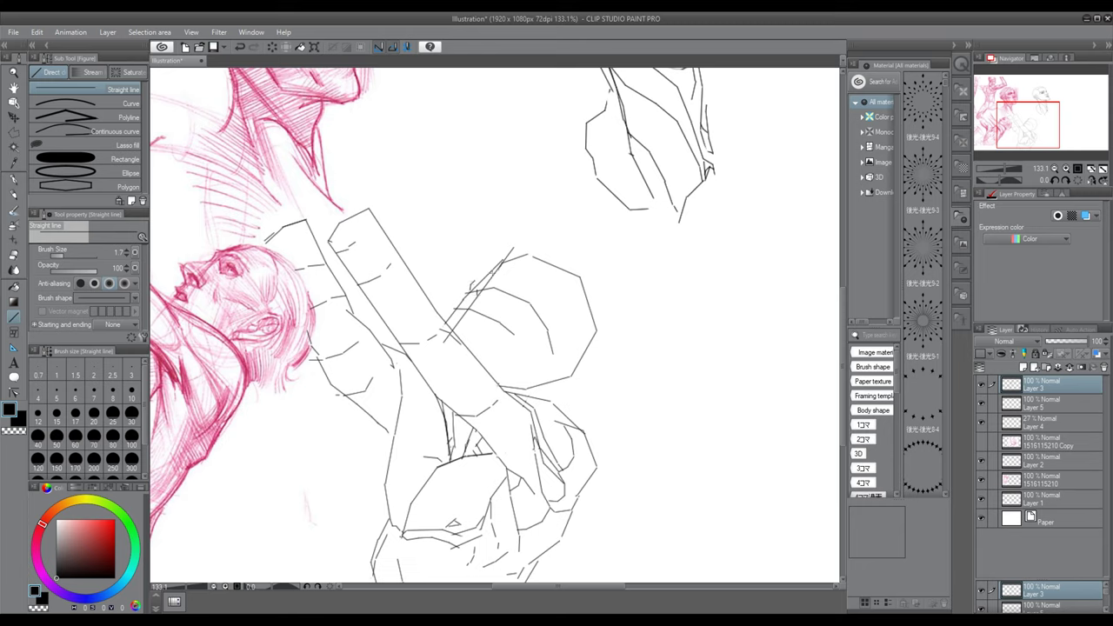
{"action": "mouse_move", "coordinate": [487, 275]}
{"action": "left_mouse_down"}
{"action": "mouse_move", "coordinate": [527, 255]}
{"action": "mouse_move", "coordinate": [532, 301]}
{"action": "left_mouse_up"}
{"action": "left_click_drag", "start_coordinate": [463, 313], "coordinate": [479, 298]}
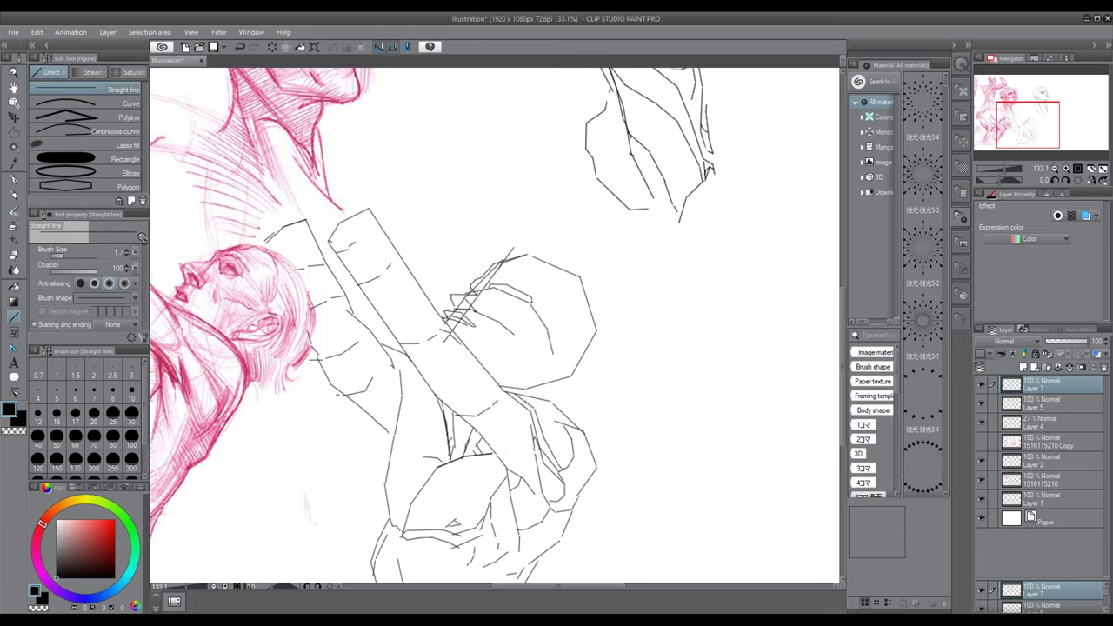
{"action": "scroll", "coordinate": [437, 369], "scroll_direction": "down", "scroll_amount": 1}
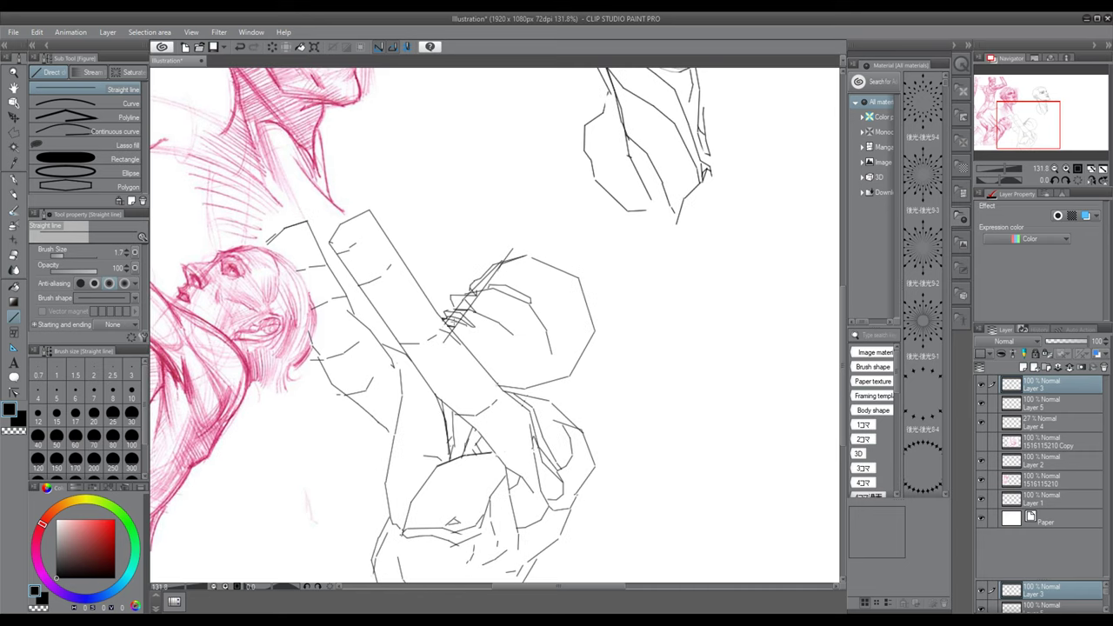
{"action": "scroll", "coordinate": [459, 320], "scroll_direction": "up", "scroll_amount": 1}
{"action": "scroll", "coordinate": [457, 320], "scroll_direction": "up", "scroll_amount": 1}
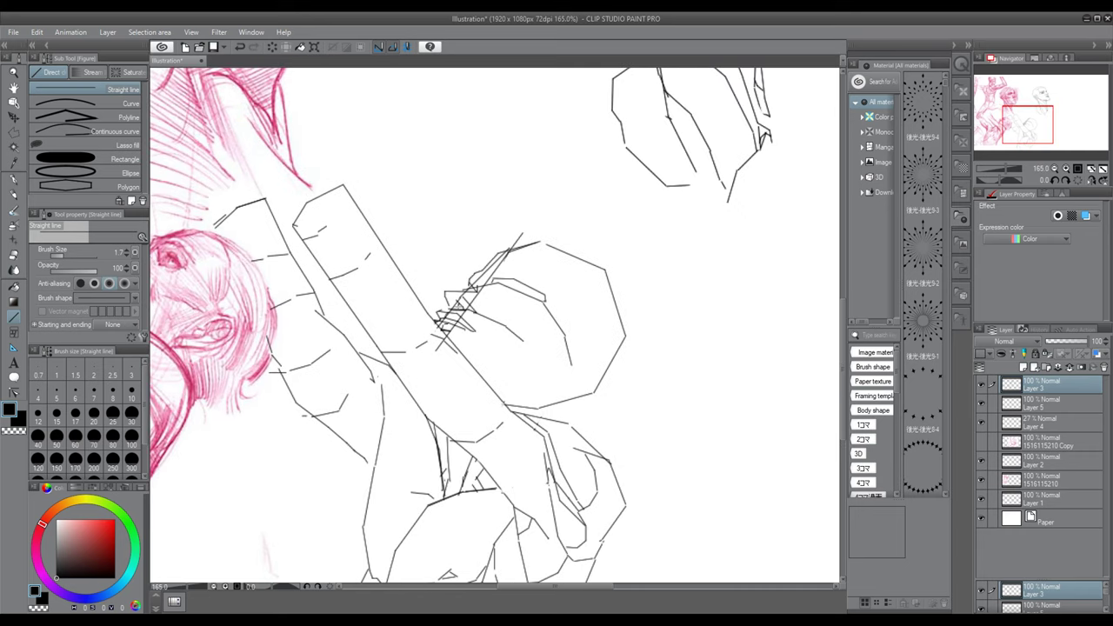
{"action": "scroll", "coordinate": [459, 320], "scroll_direction": "up", "scroll_amount": 1}
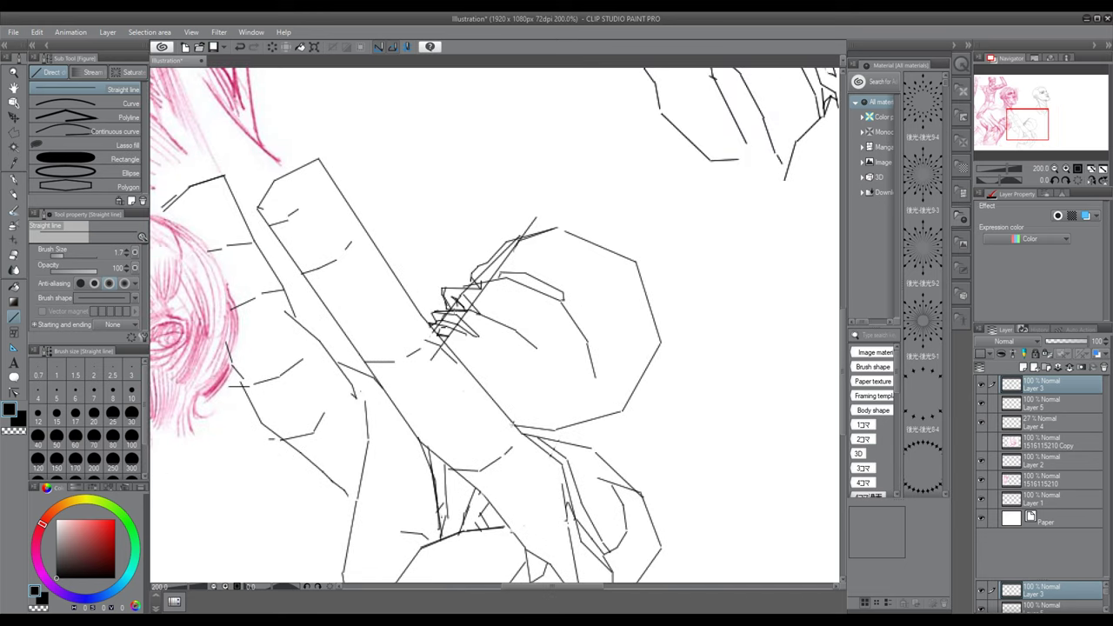
{"action": "scroll", "coordinate": [492, 297], "scroll_direction": "down", "scroll_amount": 1}
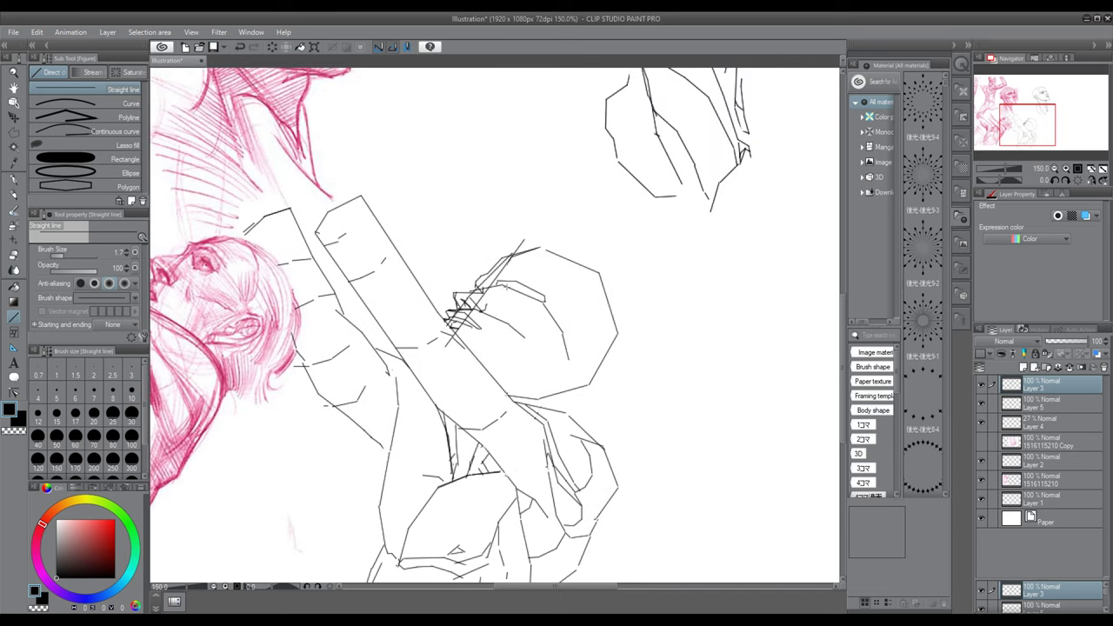
{"action": "scroll", "coordinate": [495, 298], "scroll_direction": "up", "scroll_amount": 1}
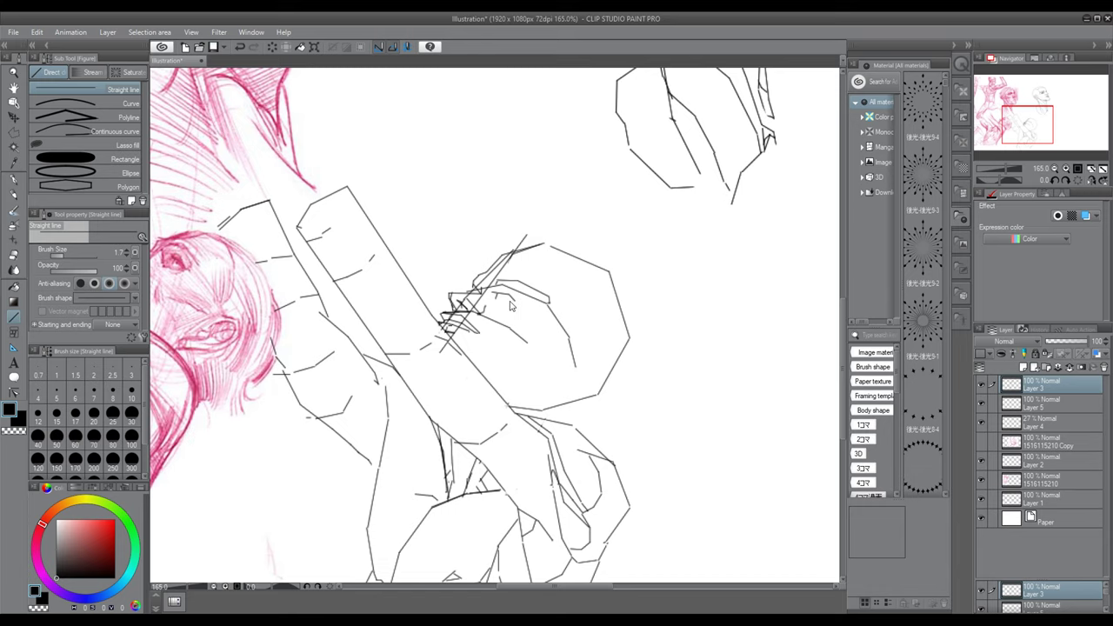
Draw the eye beneath the brow with short angular lines for the lids and iris.
{"action": "scroll", "coordinate": [492, 297], "scroll_direction": "up", "scroll_amount": 4}
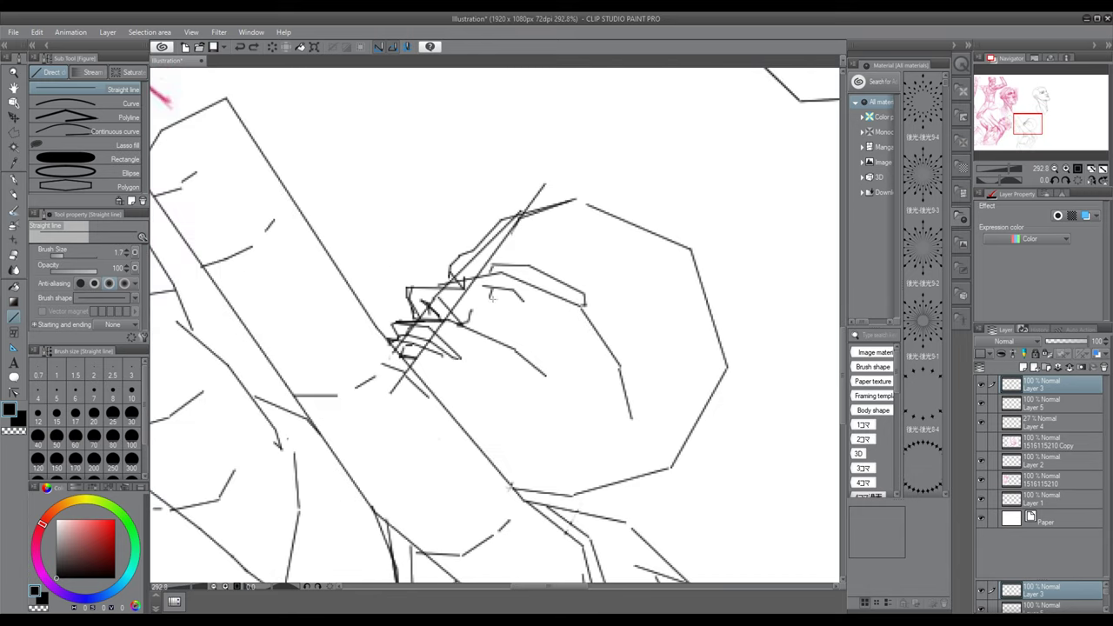
{"action": "left_click_drag", "start_coordinate": [494, 289], "coordinate": [534, 301]}
{"action": "scroll", "coordinate": [532, 282], "scroll_direction": "down", "scroll_amount": 3}
{"action": "scroll", "coordinate": [504, 282], "scroll_direction": "up", "scroll_amount": 8}
{"action": "left_click_drag", "start_coordinate": [532, 301], "coordinate": [553, 320]}
{"action": "scroll", "coordinate": [550, 332], "scroll_direction": "down", "scroll_amount": 4}
{"action": "scroll", "coordinate": [550, 332], "scroll_direction": "up", "scroll_amount": 2}
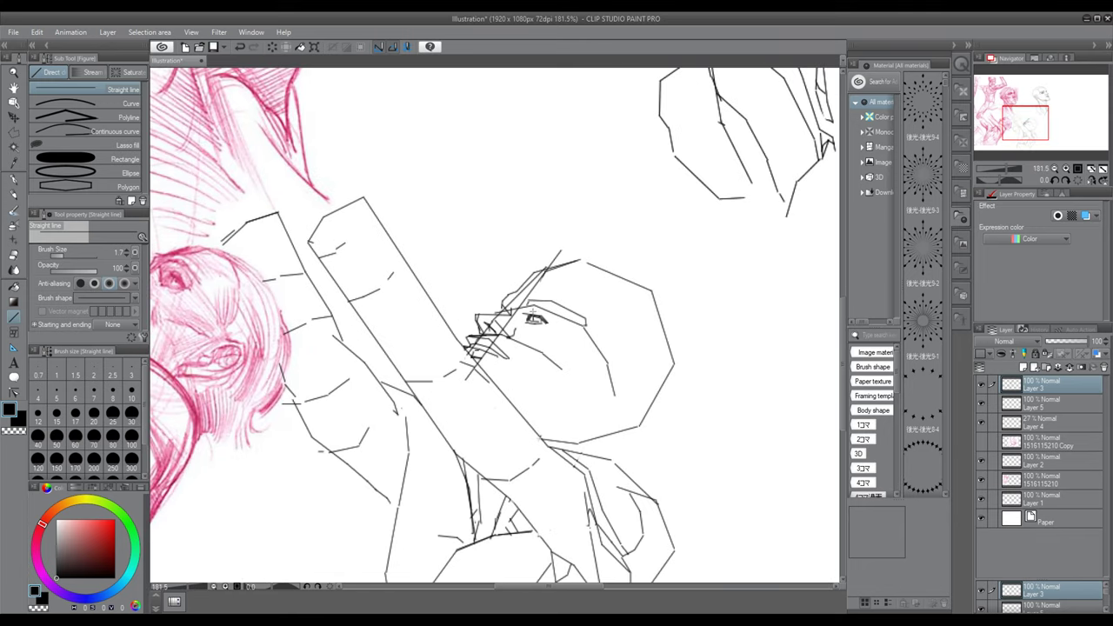
{"action": "scroll", "coordinate": [532, 324], "scroll_direction": "down", "scroll_amount": 2}
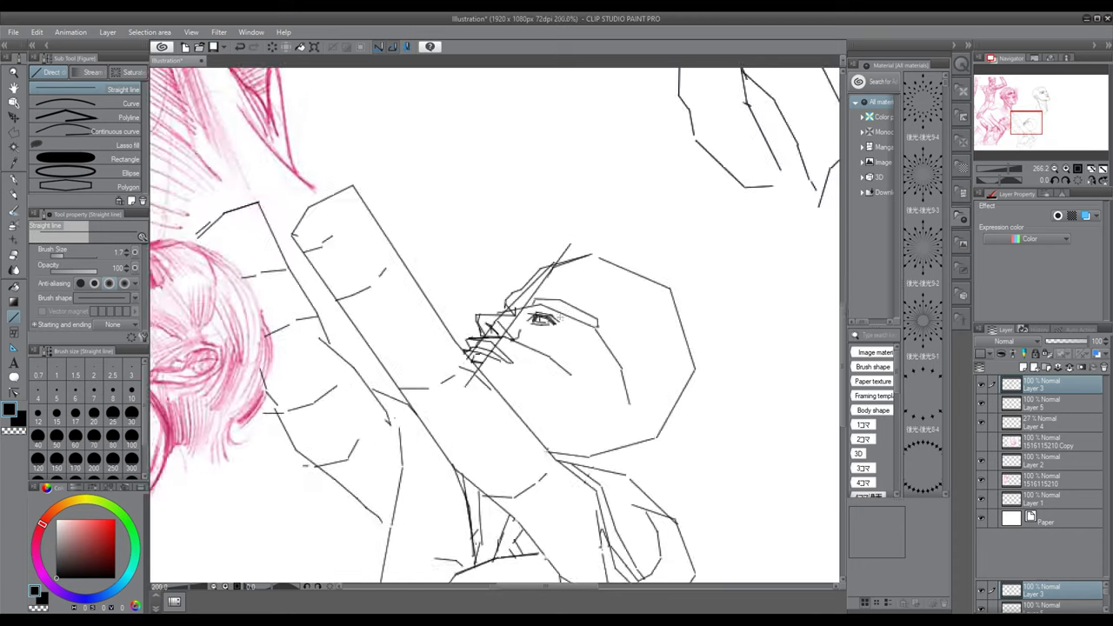
{"action": "scroll", "coordinate": [532, 323], "scroll_direction": "up", "scroll_amount": 2}
{"action": "scroll", "coordinate": [534, 326], "scroll_direction": "down", "scroll_amount": 2}
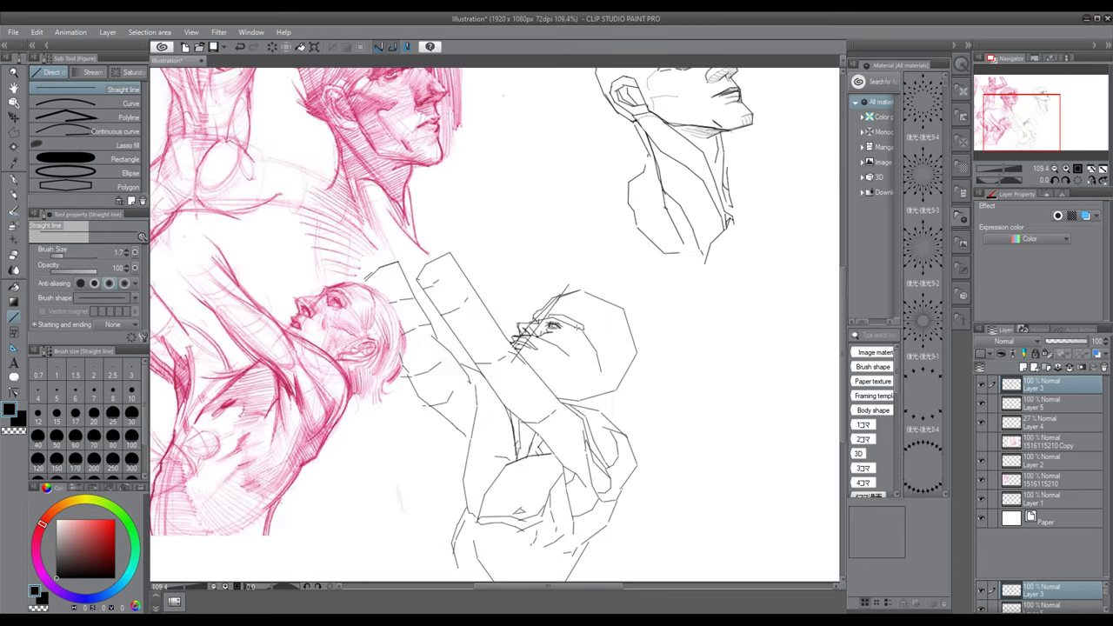
{"action": "scroll", "coordinate": [535, 326], "scroll_direction": "up", "scroll_amount": 2}
{"action": "scroll", "coordinate": [539, 328], "scroll_direction": "down", "scroll_amount": 3}
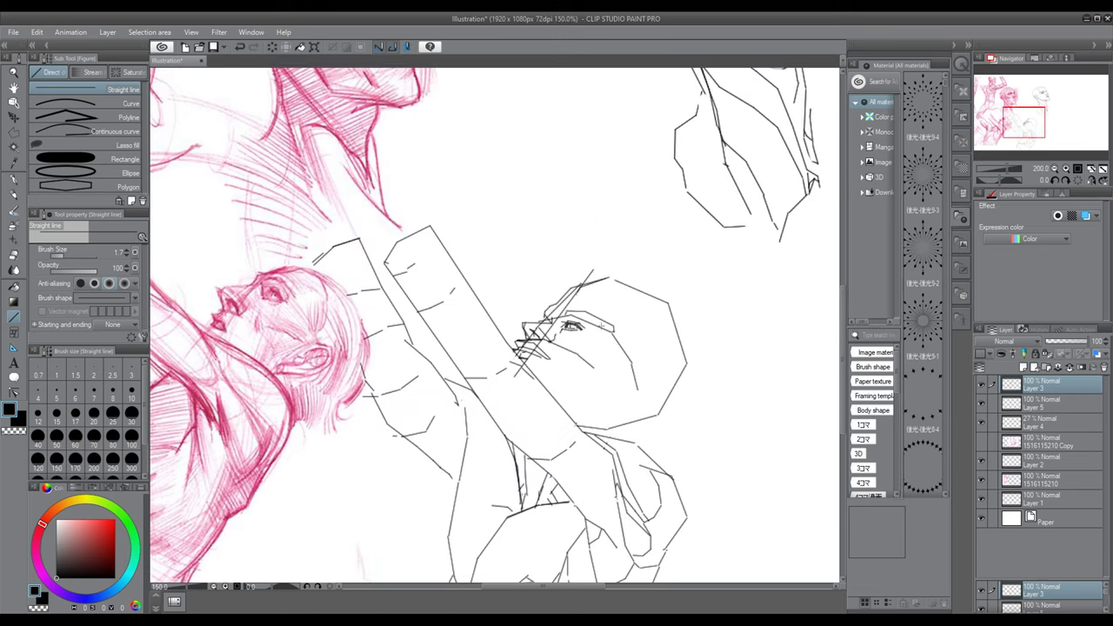
Erase the slanted construction lines and the overlaps around the nose and mouth, reducing the hard eraser from size 6.4 to 2.1.
{"action": "scroll", "coordinate": [557, 304], "scroll_direction": "up", "scroll_amount": 1}
{"action": "key", "text": "e"}
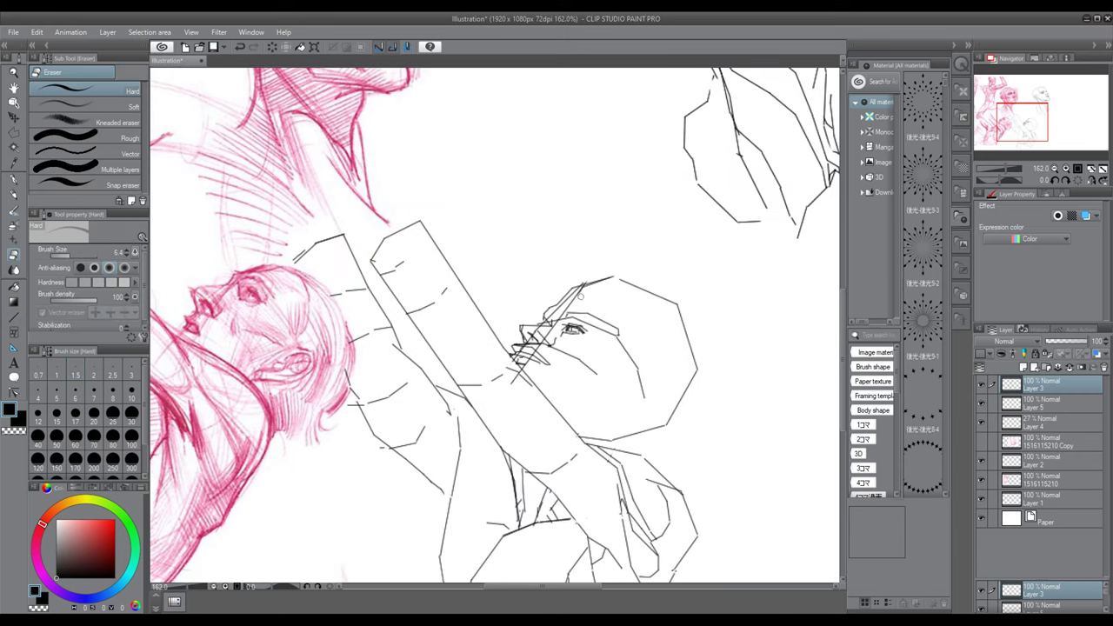
{"action": "left_click_drag", "start_coordinate": [580, 296], "coordinate": [557, 311]}
{"action": "scroll", "coordinate": [548, 328], "scroll_direction": "up", "scroll_amount": 3}
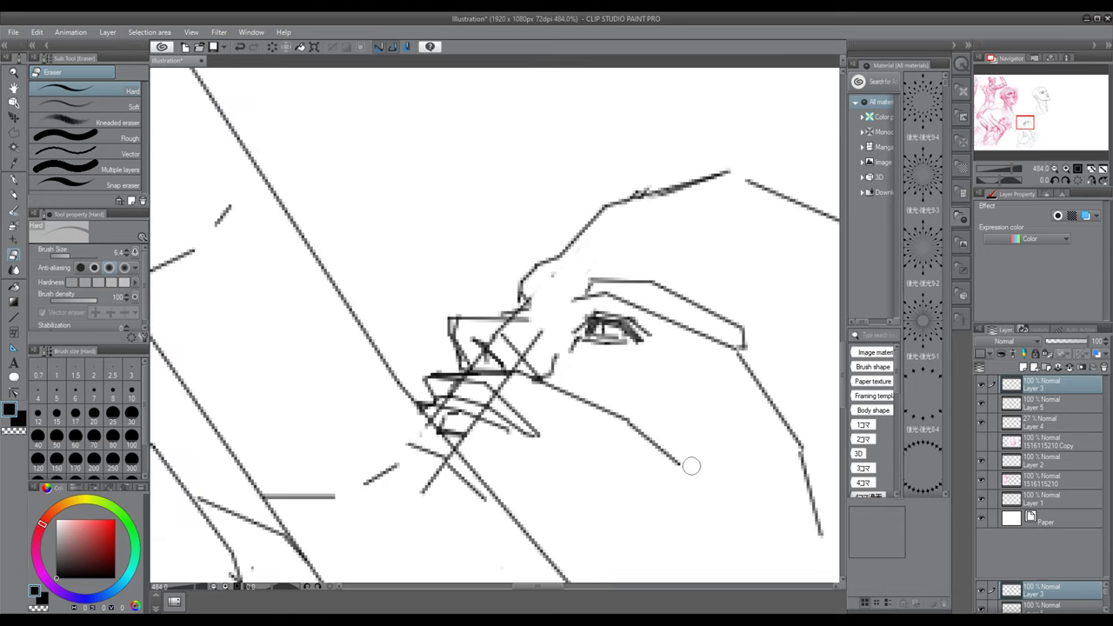
{"action": "mouse_move", "coordinate": [534, 338]}
{"action": "left_mouse_down"}
{"action": "mouse_move", "coordinate": [500, 352]}
{"action": "mouse_move", "coordinate": [517, 301]}
{"action": "left_mouse_up"}
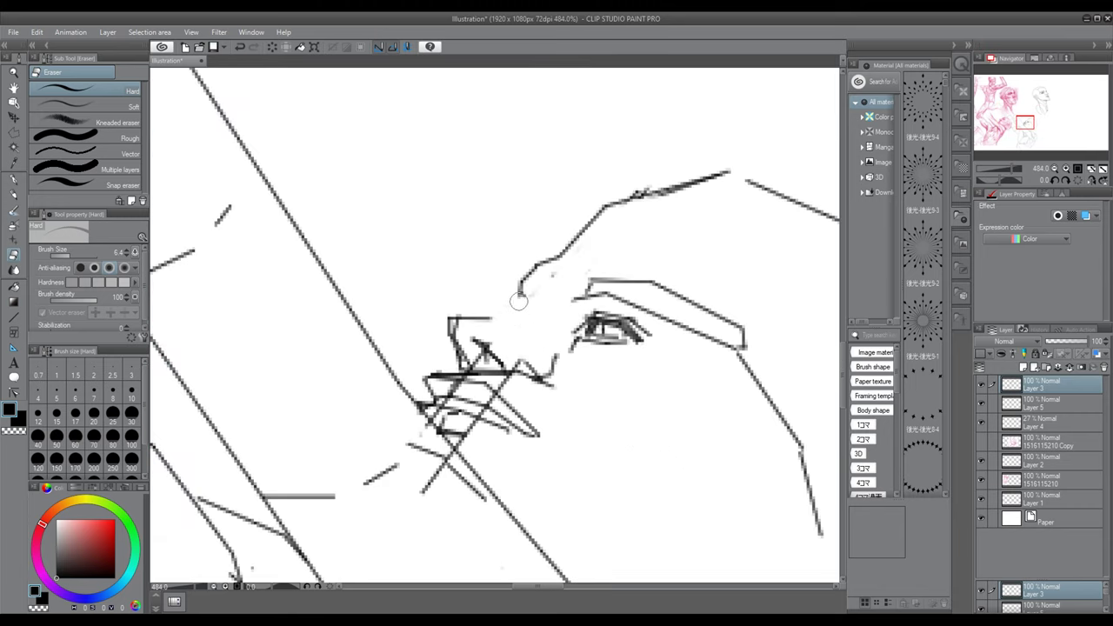
{"action": "mouse_move", "coordinate": [390, 447]}
{"action": "left_mouse_down"}
{"action": "mouse_move", "coordinate": [477, 503]}
{"action": "mouse_move", "coordinate": [443, 476]}
{"action": "mouse_move", "coordinate": [402, 489]}
{"action": "mouse_move", "coordinate": [473, 430]}
{"action": "mouse_move", "coordinate": [504, 386]}
{"action": "left_mouse_up"}
{"action": "mouse_move", "coordinate": [453, 320]}
{"action": "left_mouse_down"}
{"action": "mouse_move", "coordinate": [449, 334]}
{"action": "mouse_move", "coordinate": [477, 355]}
{"action": "mouse_move", "coordinate": [539, 374]}
{"action": "mouse_move", "coordinate": [492, 401]}
{"action": "mouse_move", "coordinate": [447, 397]}
{"action": "mouse_move", "coordinate": [443, 428]}
{"action": "left_mouse_up"}
{"action": "left_click", "coordinate": [64, 258]}
{"action": "left_click", "coordinate": [64, 258]}
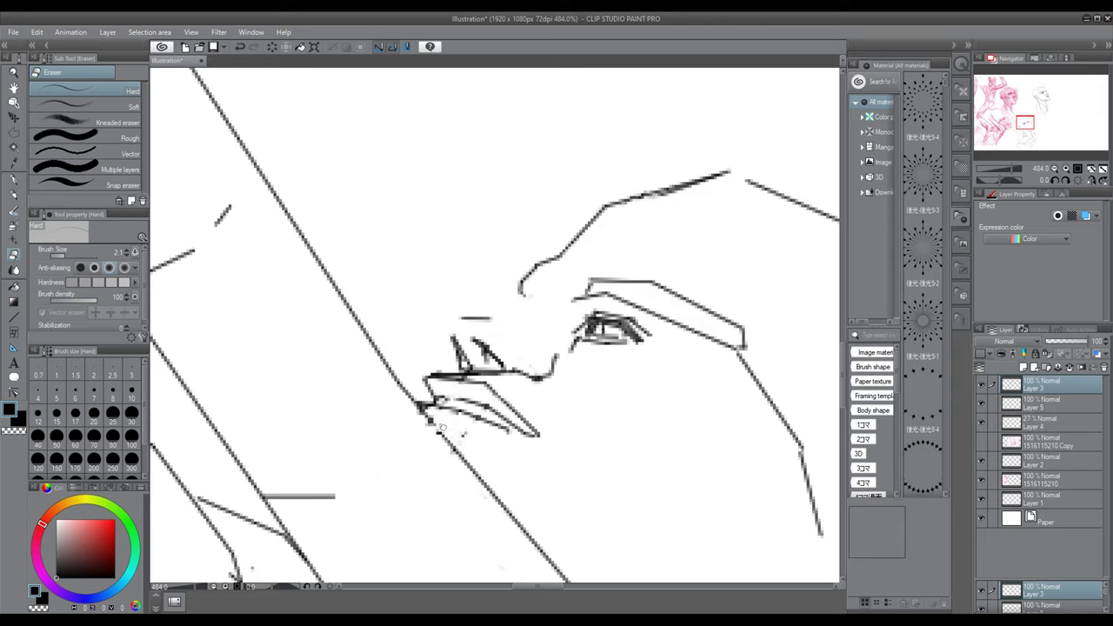
{"action": "scroll", "coordinate": [539, 335], "scroll_direction": "down", "scroll_amount": 17}
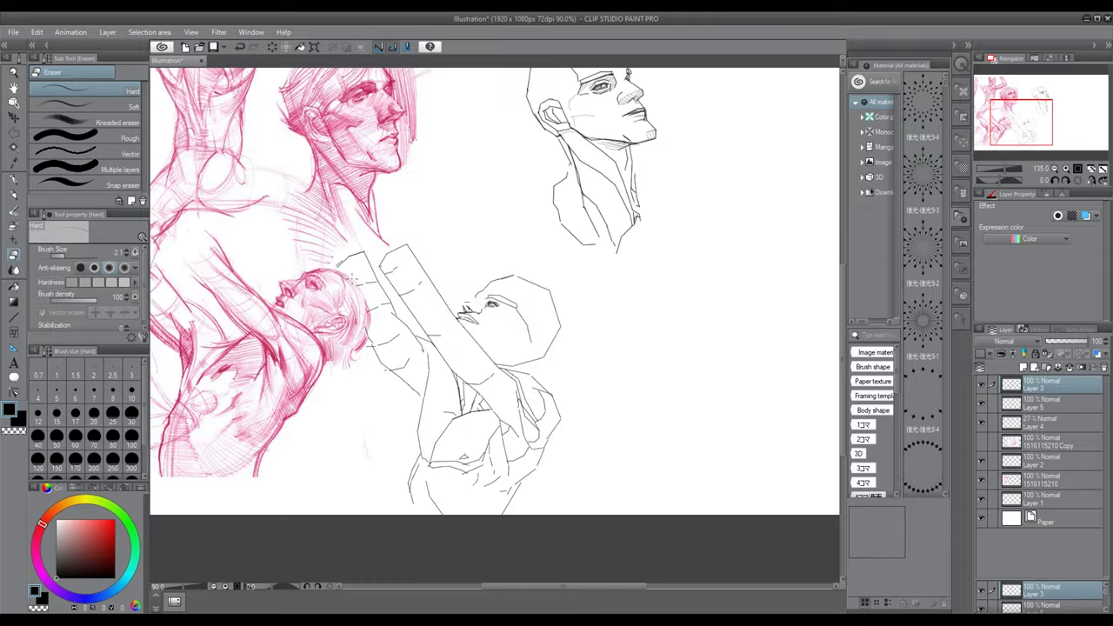
Redraw the nose bridge, nose outline and the notch below the forehead with short straight lines.
{"action": "scroll", "coordinate": [391, 306], "scroll_direction": "up", "scroll_amount": 5}
{"action": "key", "text": "u"}
{"action": "scroll", "coordinate": [532, 292], "scroll_direction": "up", "scroll_amount": 8}
{"action": "mouse_move", "coordinate": [504, 306]}
{"action": "left_mouse_down"}
{"action": "mouse_move", "coordinate": [547, 303]}
{"action": "mouse_move", "coordinate": [549, 272]}
{"action": "left_mouse_up"}
{"action": "scroll", "coordinate": [553, 298], "scroll_direction": "up", "scroll_amount": 3}
{"action": "left_click_drag", "start_coordinate": [538, 271], "coordinate": [531, 286]}
{"action": "scroll", "coordinate": [574, 272], "scroll_direction": "down", "scroll_amount": 12}
{"action": "scroll", "coordinate": [564, 286], "scroll_direction": "up", "scroll_amount": 12}
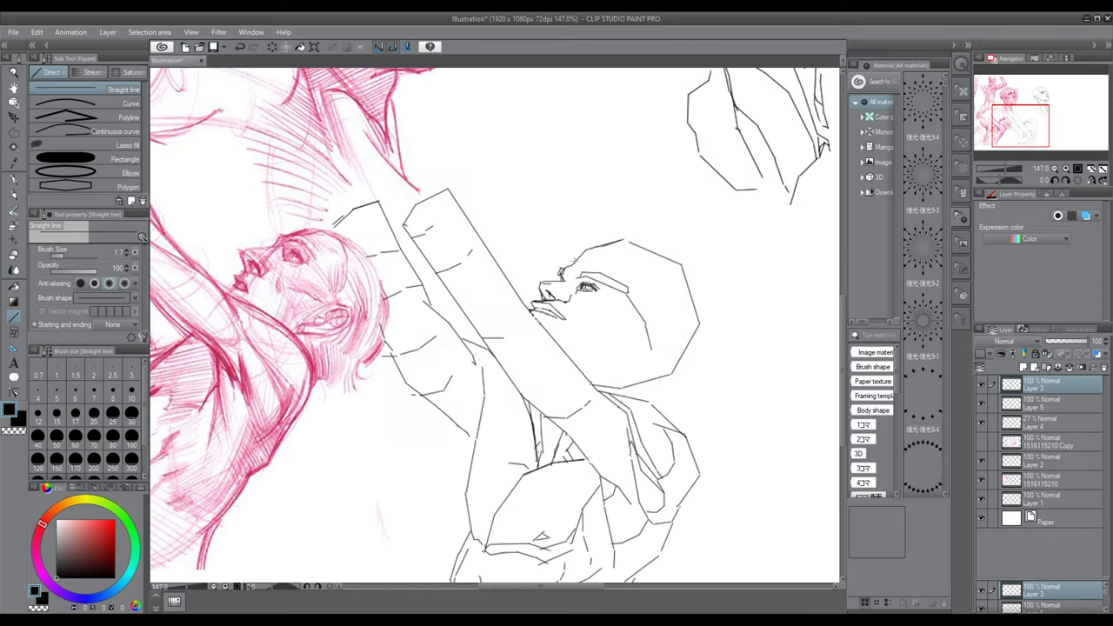
Erase stray marks around the mouth, select part of the facial lines, transform it and deselect.
{"action": "key", "text": "e"}
{"action": "mouse_move", "coordinate": [588, 339]}
{"action": "left_mouse_down"}
{"action": "mouse_move", "coordinate": [547, 312]}
{"action": "mouse_move", "coordinate": [490, 306]}
{"action": "mouse_move", "coordinate": [591, 315]}
{"action": "mouse_move", "coordinate": [513, 283]}
{"action": "mouse_move", "coordinate": [574, 350]}
{"action": "mouse_move", "coordinate": [509, 307]}
{"action": "mouse_move", "coordinate": [526, 297]}
{"action": "left_mouse_up"}
{"action": "key", "text": "m"}
{"action": "key", "text": "ctrl+t"}
{"action": "key", "text": "Return"}
{"action": "key", "text": "ctrl+d"}
{"action": "scroll", "coordinate": [556, 322], "scroll_direction": "down", "scroll_amount": 8}
{"action": "scroll", "coordinate": [557, 322], "scroll_direction": "up", "scroll_amount": 7}
Erase the rough mouth lines and redraw the upper and lower lips with short straight lines.
{"action": "key", "text": "e"}
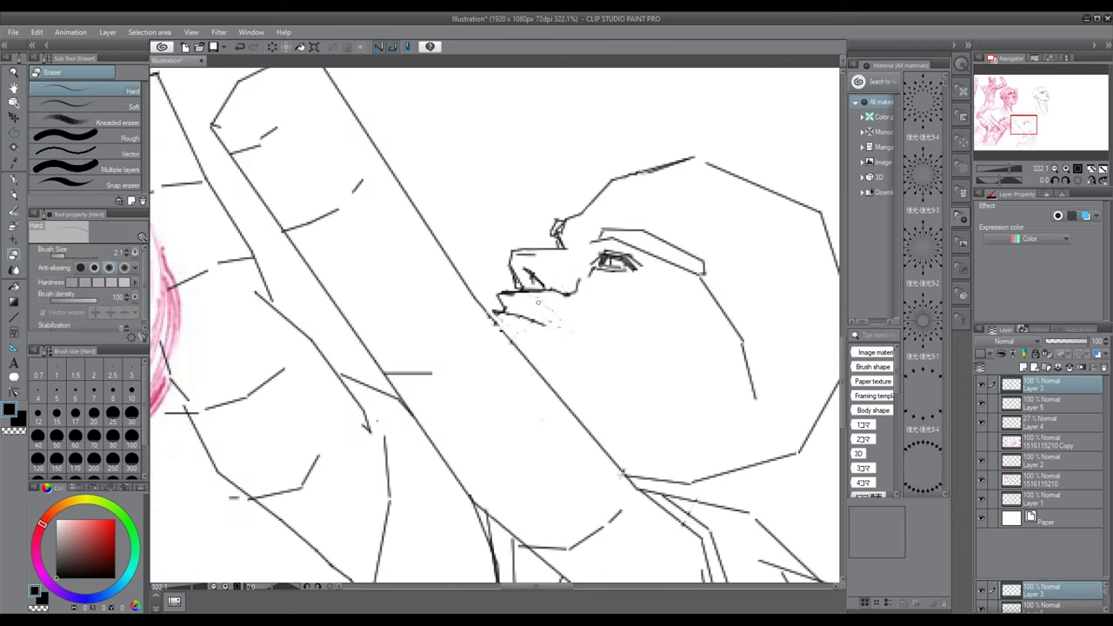
{"action": "scroll", "coordinate": [556, 319], "scroll_direction": "down", "scroll_amount": 3}
{"action": "scroll", "coordinate": [512, 320], "scroll_direction": "up", "scroll_amount": 3}
{"action": "key", "text": "u"}
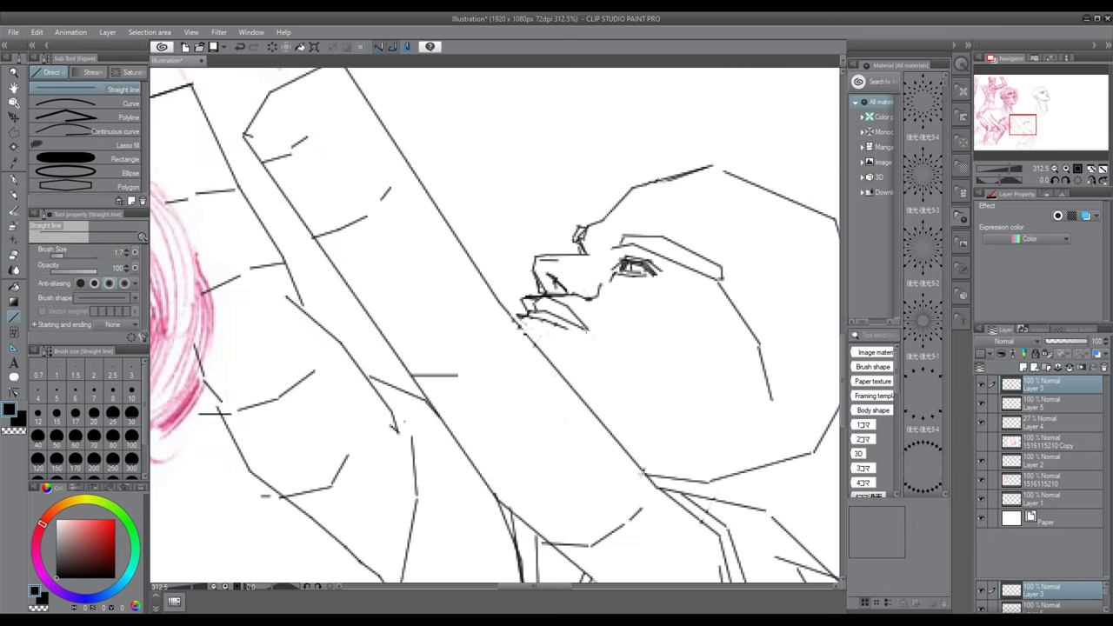
{"action": "scroll", "coordinate": [557, 323], "scroll_direction": "down", "scroll_amount": 1}
{"action": "scroll", "coordinate": [571, 335], "scroll_direction": "down", "scroll_amount": 5}
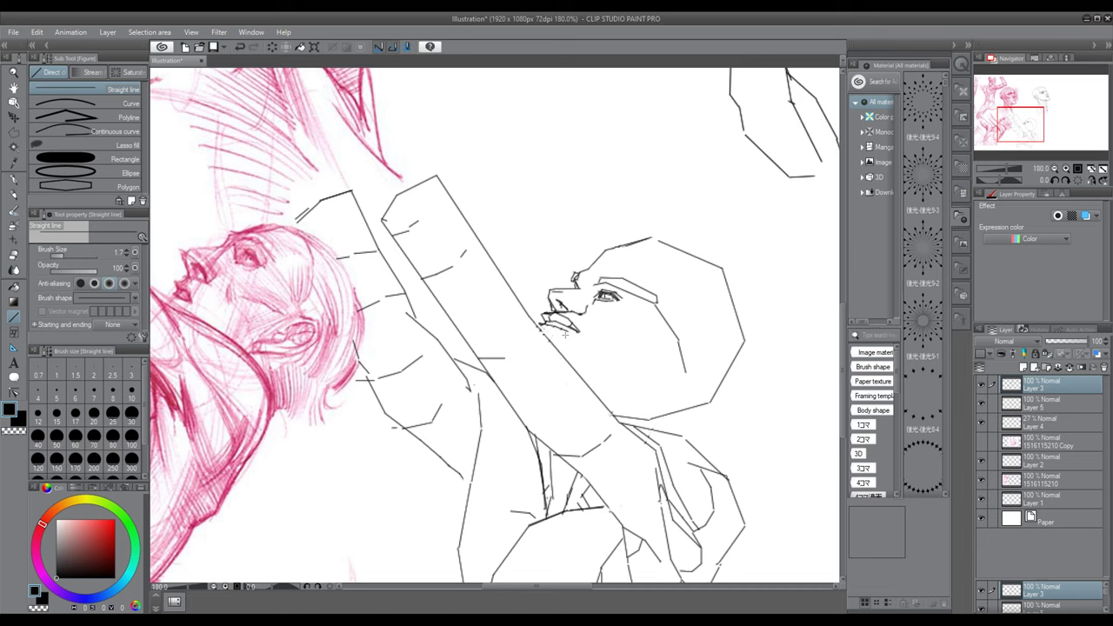
{"action": "scroll", "coordinate": [571, 334], "scroll_direction": "up", "scroll_amount": 2}
{"action": "scroll", "coordinate": [570, 322], "scroll_direction": "down", "scroll_amount": 1}
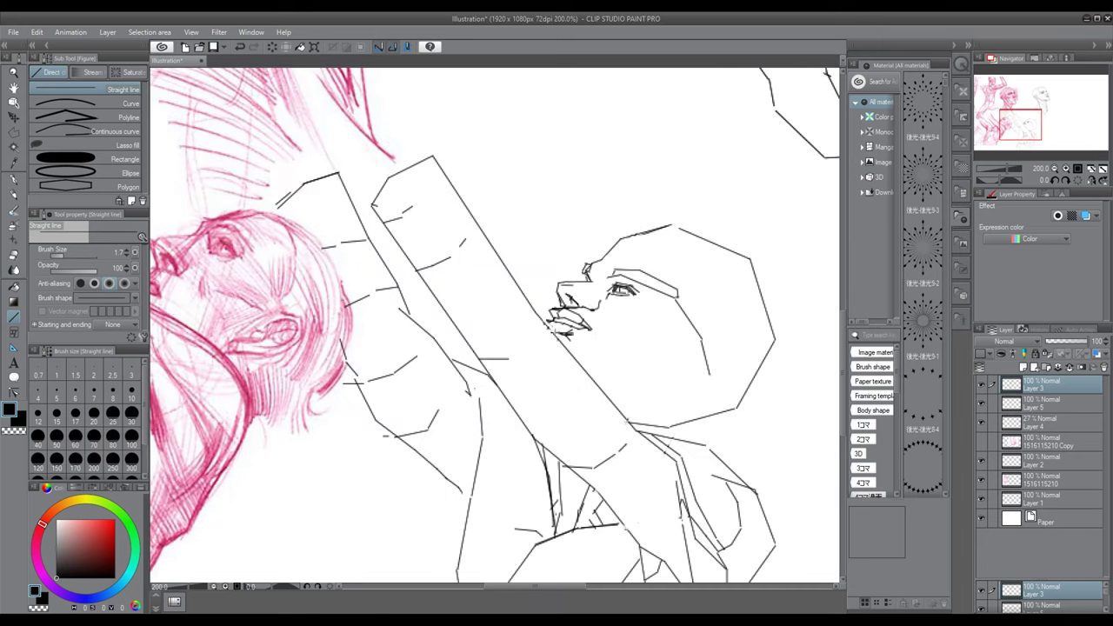
{"action": "scroll", "coordinate": [591, 321], "scroll_direction": "down", "scroll_amount": 2}
{"action": "scroll", "coordinate": [591, 321], "scroll_direction": "up", "scroll_amount": 4}
Clean up the small lines around the lower lip with the hard eraser at size 2.1.
{"action": "key", "text": "e"}
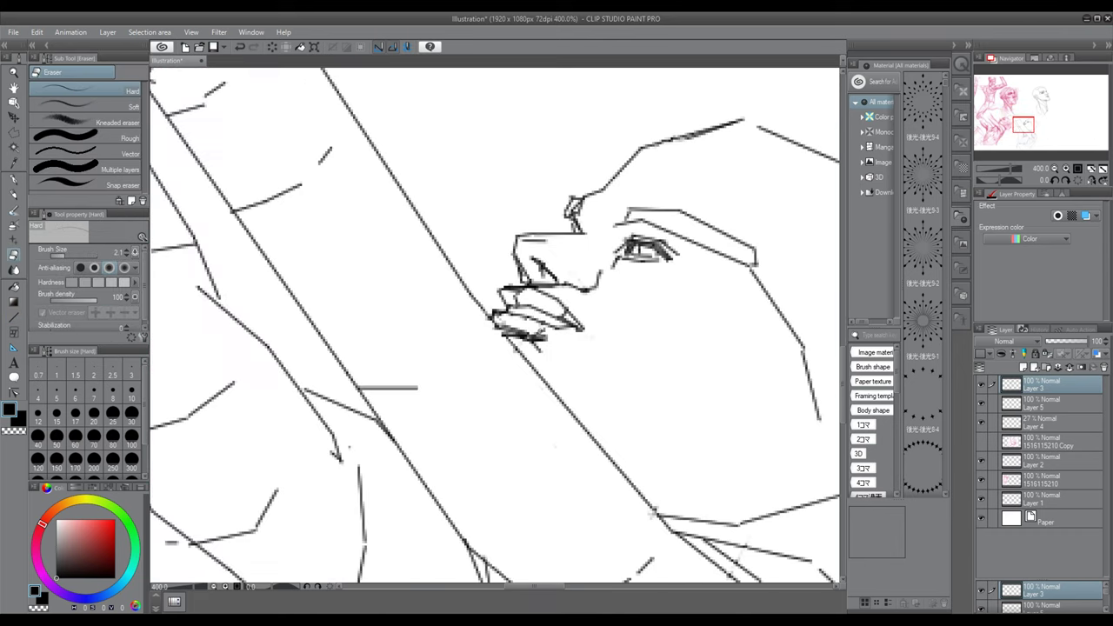
{"action": "scroll", "coordinate": [478, 318], "scroll_direction": "down", "scroll_amount": 5}
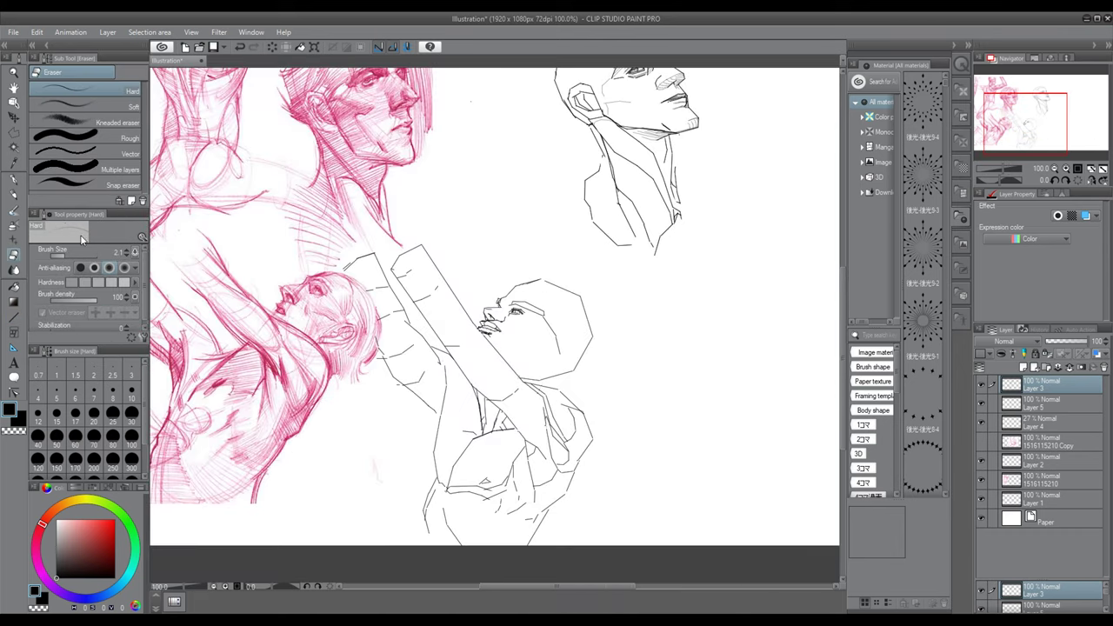
{"action": "key", "text": "u"}
{"action": "scroll", "coordinate": [394, 325], "scroll_direction": "up", "scroll_amount": 3}
{"action": "key", "text": "e"}
{"action": "scroll", "coordinate": [394, 326], "scroll_direction": "up", "scroll_amount": 4}
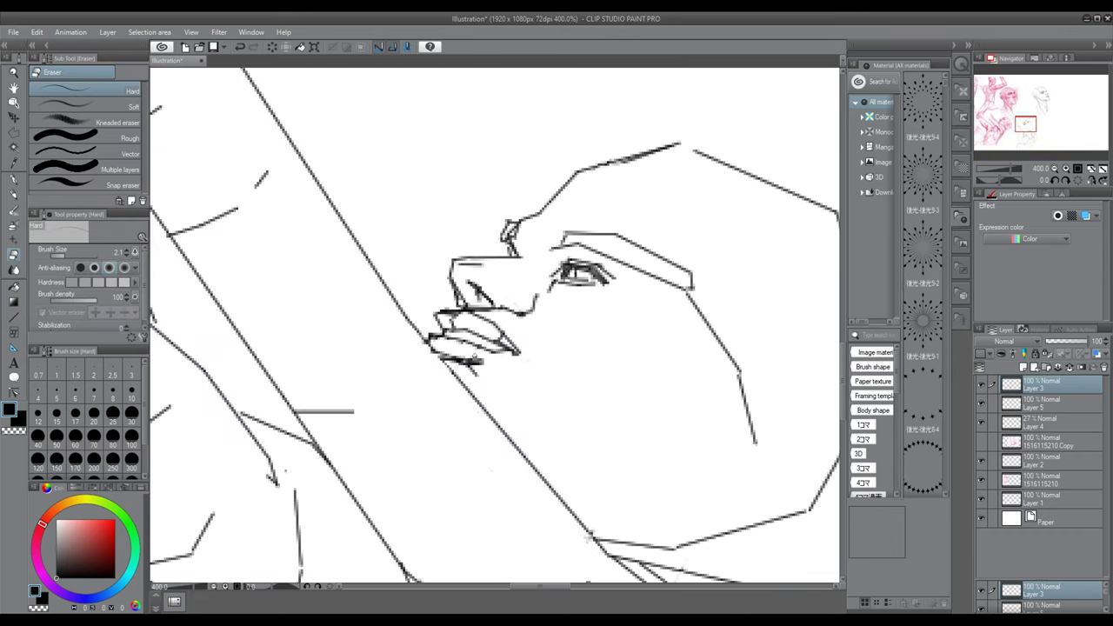
{"action": "scroll", "coordinate": [474, 356], "scroll_direction": "down", "scroll_amount": 2}
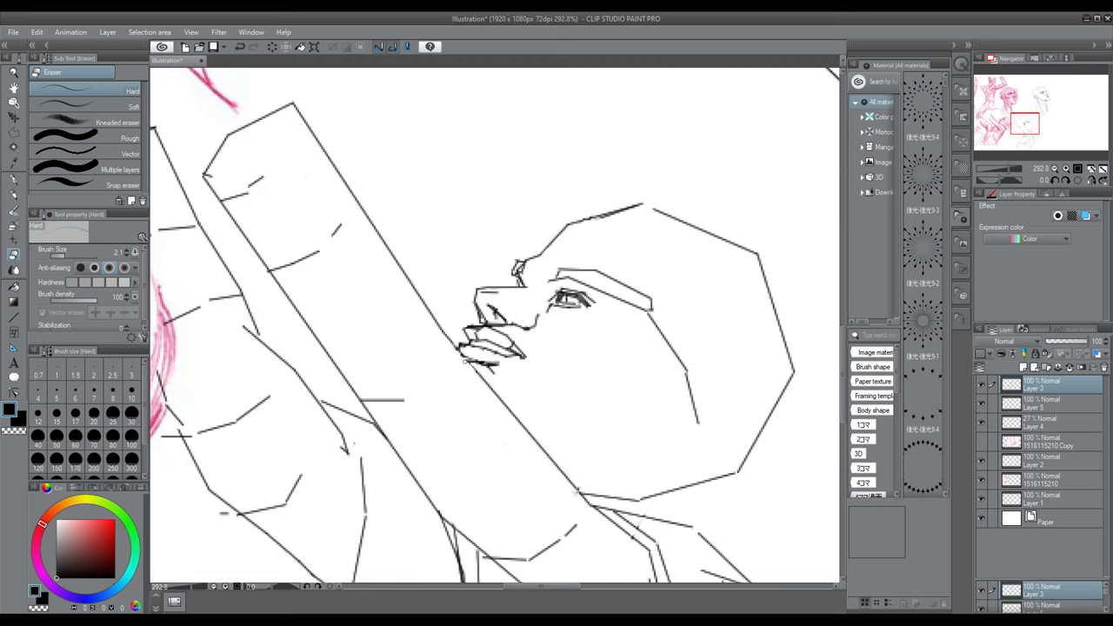
{"action": "scroll", "coordinate": [463, 360], "scroll_direction": "down", "scroll_amount": 1}
{"action": "scroll", "coordinate": [485, 337], "scroll_direction": "up", "scroll_amount": 2}
{"action": "scroll", "coordinate": [470, 321], "scroll_direction": "down", "scroll_amount": 9}
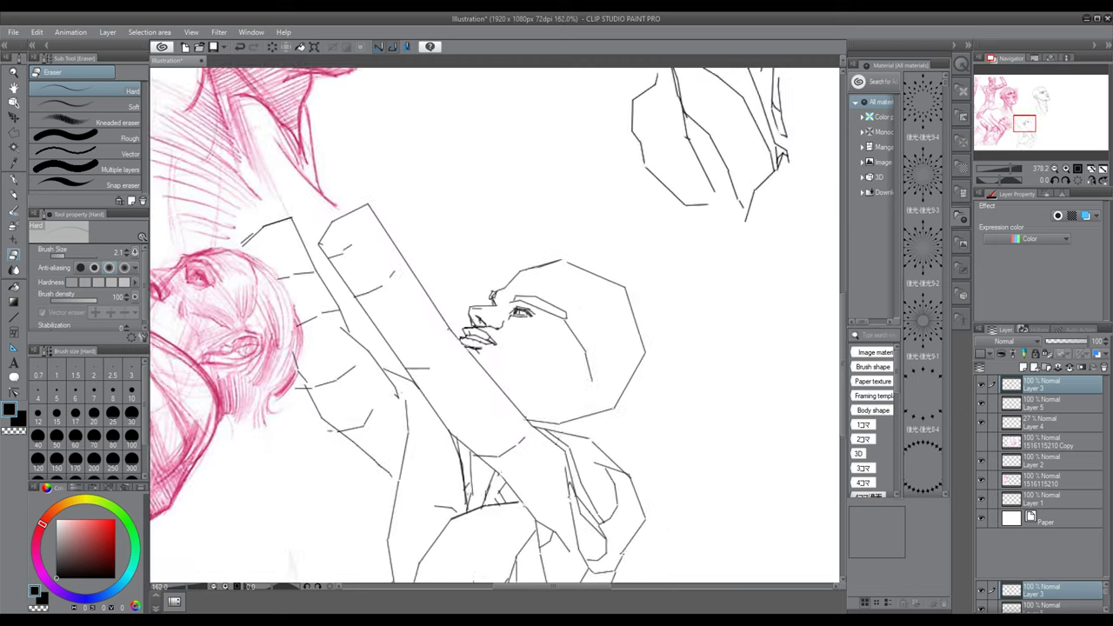
Draw the angular front-plane boundary from the forehead past the temple and cheek down to the chin.
{"action": "key", "text": "u"}
{"action": "scroll", "coordinate": [462, 367], "scroll_direction": "up", "scroll_amount": 5}
{"action": "left_click_drag", "start_coordinate": [500, 248], "coordinate": [531, 253]}
{"action": "key", "text": "ctrl+z"}
{"action": "left_click_drag", "start_coordinate": [530, 253], "coordinate": [532, 286]}
{"action": "left_click_drag", "start_coordinate": [532, 285], "coordinate": [524, 303]}
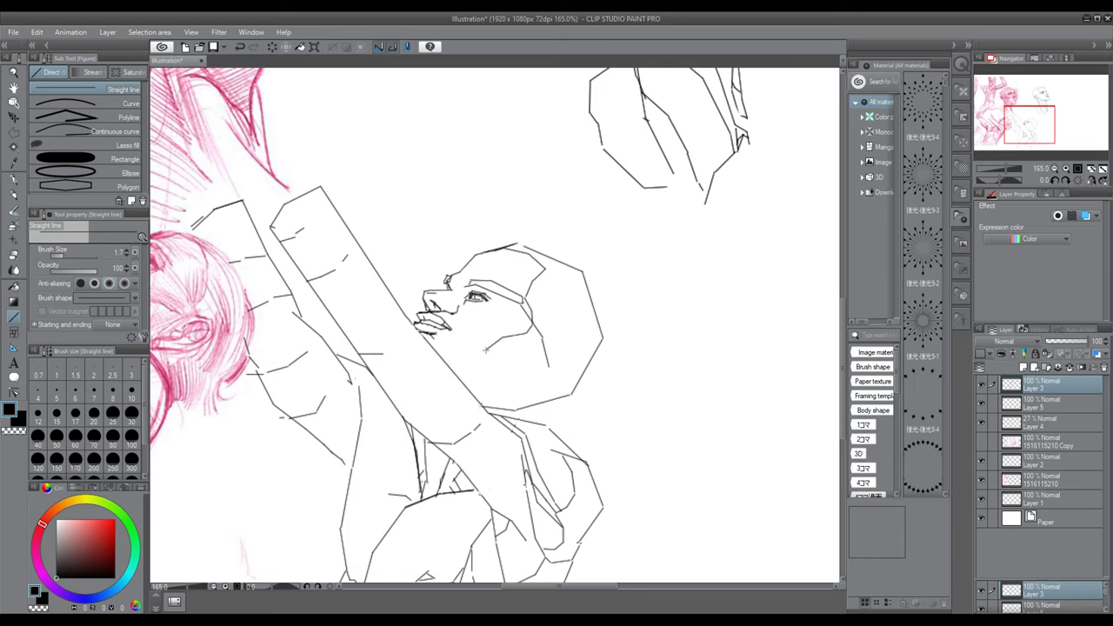
{"action": "left_click_drag", "start_coordinate": [485, 349], "coordinate": [483, 364]}
{"action": "scroll", "coordinate": [559, 359], "scroll_direction": "down", "scroll_amount": 1}
Erase the octagonal skull outline and leftover cheek line outside the face with the hard eraser at size 27.7.
{"action": "key", "text": "e"}
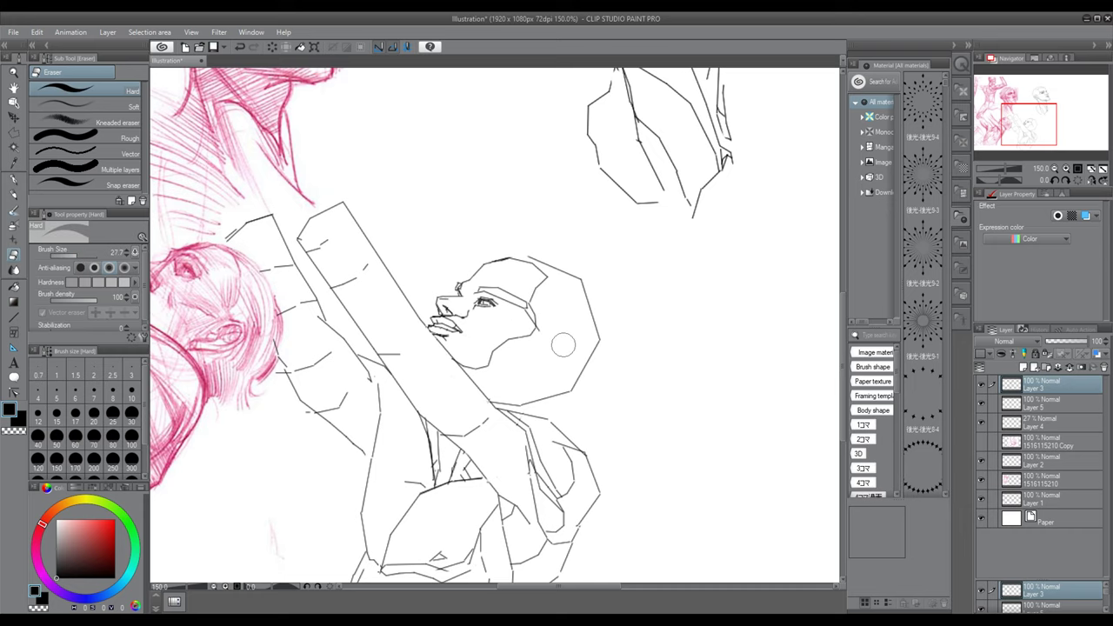
{"action": "mouse_move", "coordinate": [532, 242]}
{"action": "left_mouse_down"}
{"action": "mouse_move", "coordinate": [566, 266]}
{"action": "mouse_move", "coordinate": [589, 327]}
{"action": "mouse_move", "coordinate": [499, 394]}
{"action": "left_mouse_up"}
{"action": "scroll", "coordinate": [565, 366], "scroll_direction": "down", "scroll_amount": 4}
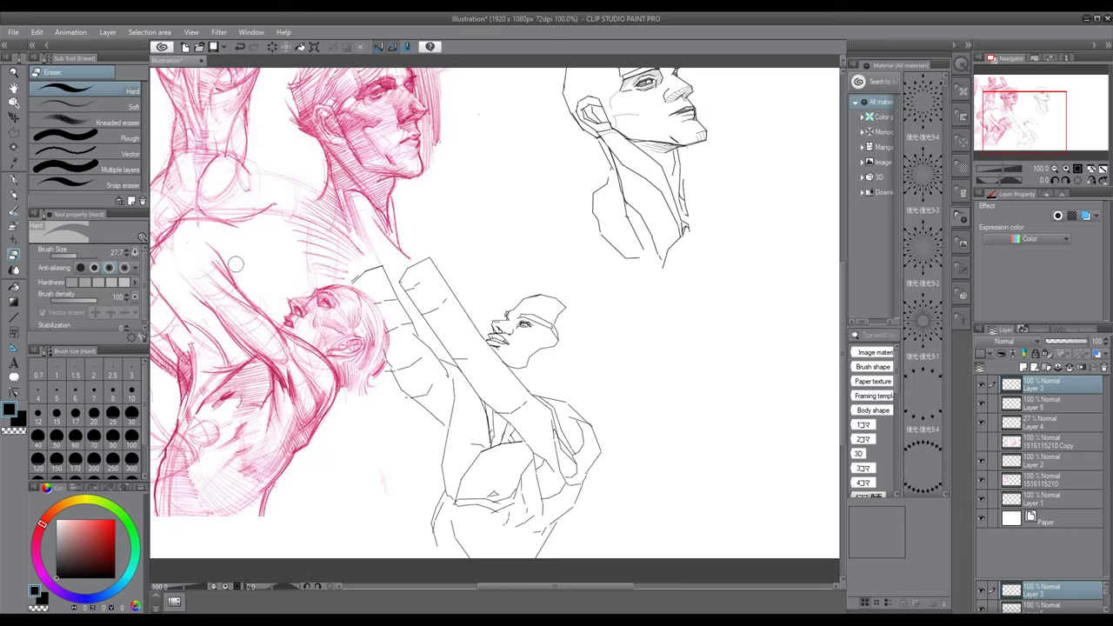
Erase the long brow shape with a smaller eraser and redraw a shorter angular eyebrow above the eye.
{"action": "left_click", "coordinate": [70, 257]}
{"action": "scroll", "coordinate": [530, 322], "scroll_direction": "up", "scroll_amount": 9}
{"action": "mouse_move", "coordinate": [559, 347]}
{"action": "left_mouse_down"}
{"action": "mouse_move", "coordinate": [548, 321]}
{"action": "mouse_move", "coordinate": [488, 303]}
{"action": "mouse_move", "coordinate": [550, 331]}
{"action": "mouse_move", "coordinate": [562, 358]}
{"action": "mouse_move", "coordinate": [557, 333]}
{"action": "mouse_move", "coordinate": [564, 363]}
{"action": "mouse_move", "coordinate": [466, 308]}
{"action": "left_mouse_up"}
{"action": "left_click", "coordinate": [14, 317]}
{"action": "scroll", "coordinate": [528, 284], "scroll_direction": "up", "scroll_amount": 3}
{"action": "left_click_drag", "start_coordinate": [466, 308], "coordinate": [492, 307]}
{"action": "left_click_drag", "start_coordinate": [492, 307], "coordinate": [532, 330]}
{"action": "left_click_drag", "start_coordinate": [532, 331], "coordinate": [512, 322]}
{"action": "scroll", "coordinate": [521, 326], "scroll_direction": "down", "scroll_amount": 5}
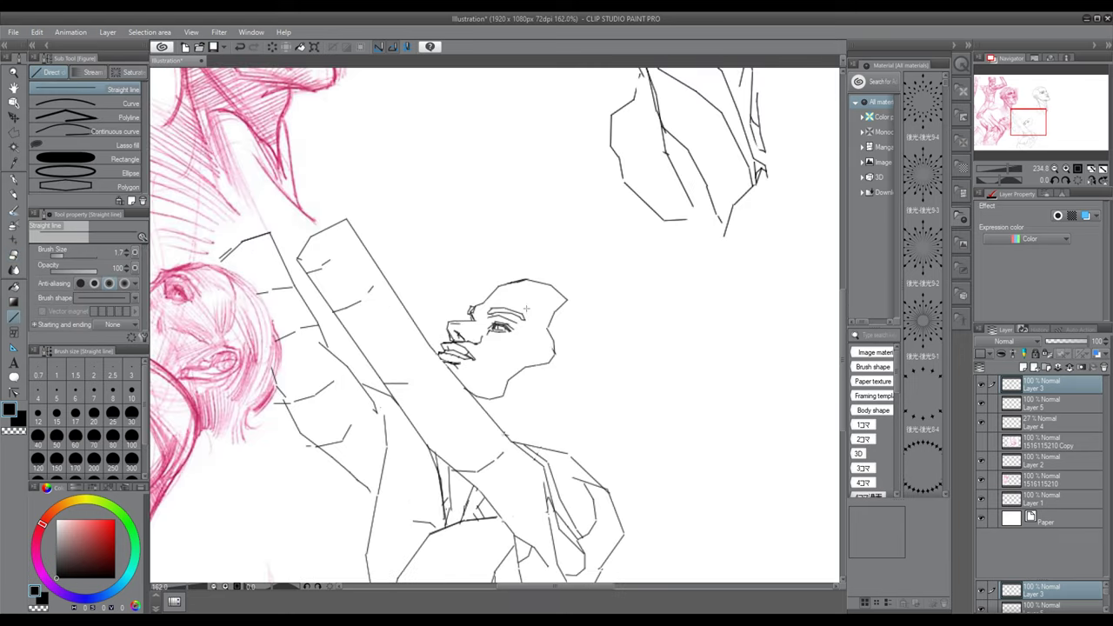
Draw the back of the skull with straight segments from the forehead round to the neck.
{"action": "scroll", "coordinate": [573, 334], "scroll_direction": "up", "scroll_amount": 1}
{"action": "left_click_drag", "start_coordinate": [580, 336], "coordinate": [571, 312]}
{"action": "left_click_drag", "start_coordinate": [570, 312], "coordinate": [571, 379]}
{"action": "left_click_drag", "start_coordinate": [571, 380], "coordinate": [544, 394]}
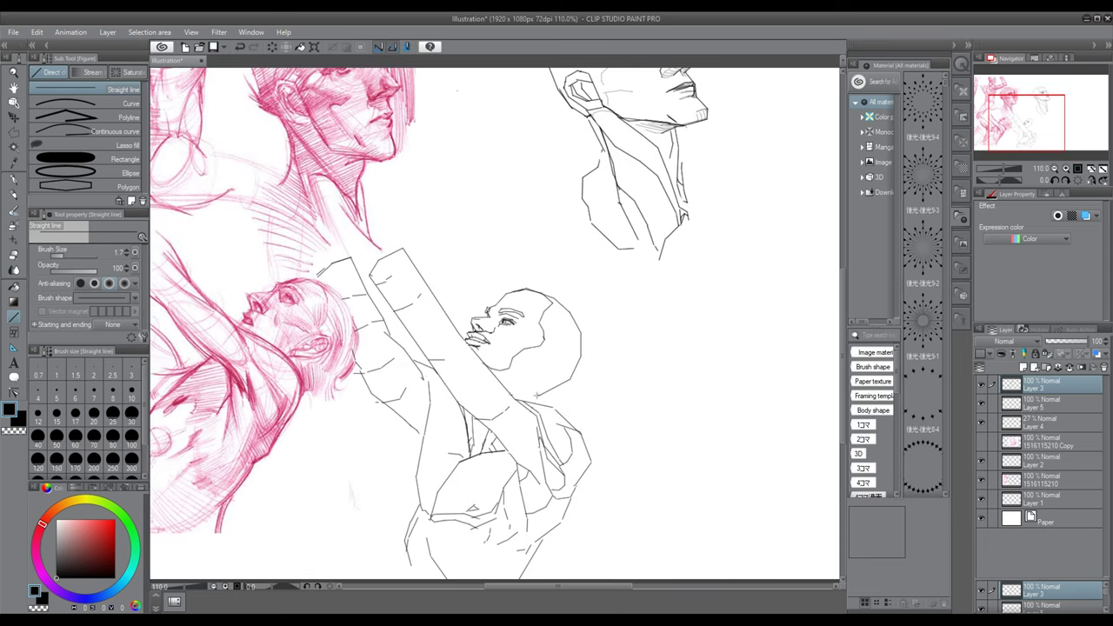
{"action": "scroll", "coordinate": [555, 346], "scroll_direction": "down", "scroll_amount": 2}
Draw the angular ear behind the cheek with straight outer and inner contour lines.
{"action": "scroll", "coordinate": [556, 345], "scroll_direction": "up", "scroll_amount": 3}
{"action": "left_click_drag", "start_coordinate": [544, 356], "coordinate": [571, 343]}
{"action": "left_click_drag", "start_coordinate": [571, 343], "coordinate": [578, 364]}
{"action": "left_click_drag", "start_coordinate": [578, 363], "coordinate": [546, 387]}
{"action": "scroll", "coordinate": [532, 379], "scroll_direction": "down", "scroll_amount": 1}
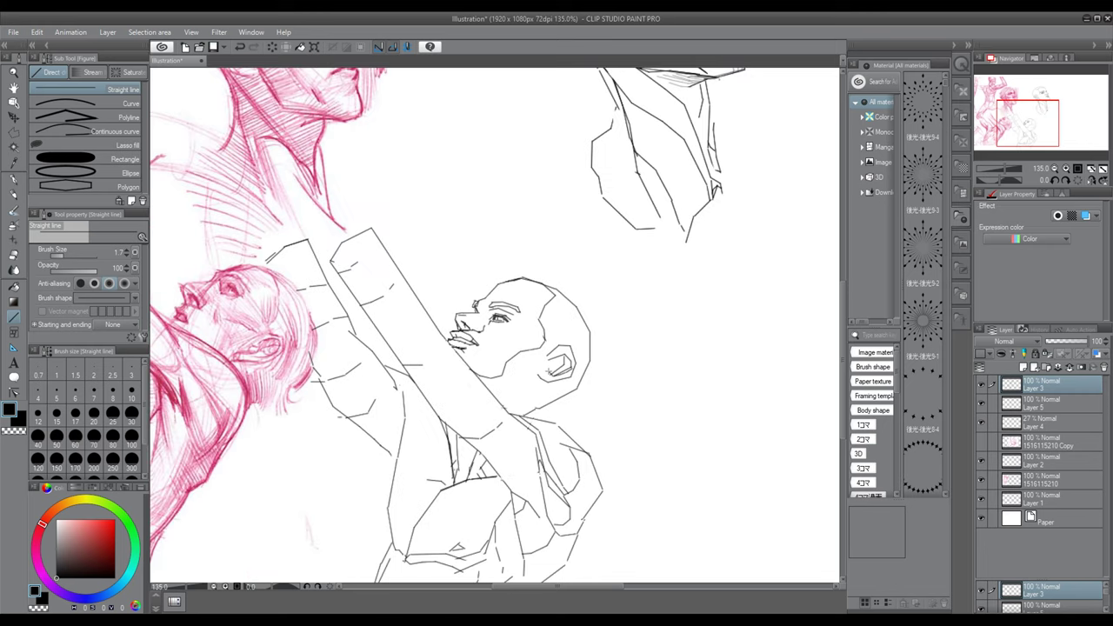
Erase the front and upper contour of the ear and redraw it with straight segments joining the side hairline.
{"action": "scroll", "coordinate": [542, 362], "scroll_direction": "up", "scroll_amount": 4}
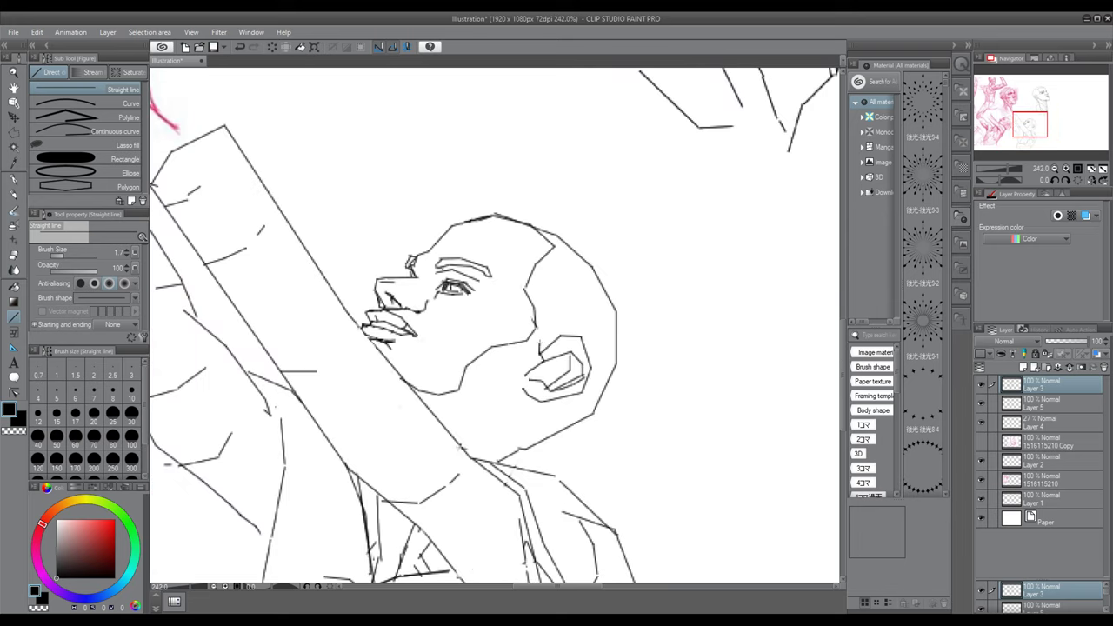
{"action": "scroll", "coordinate": [541, 358], "scroll_direction": "down", "scroll_amount": 4}
{"action": "key", "text": "e"}
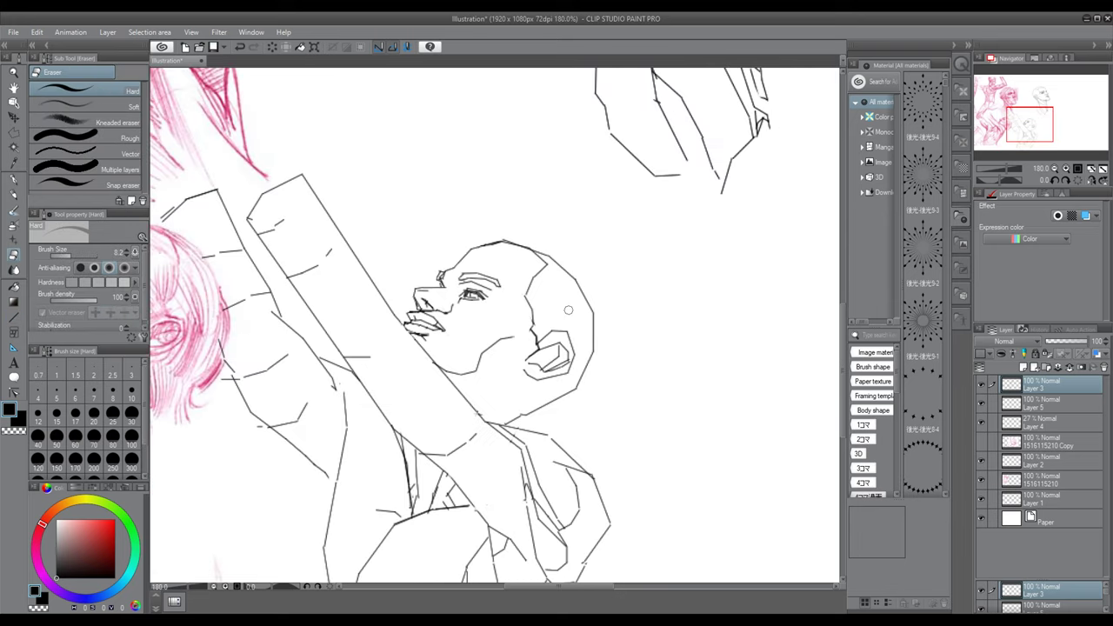
{"action": "scroll", "coordinate": [524, 329], "scroll_direction": "up", "scroll_amount": 5}
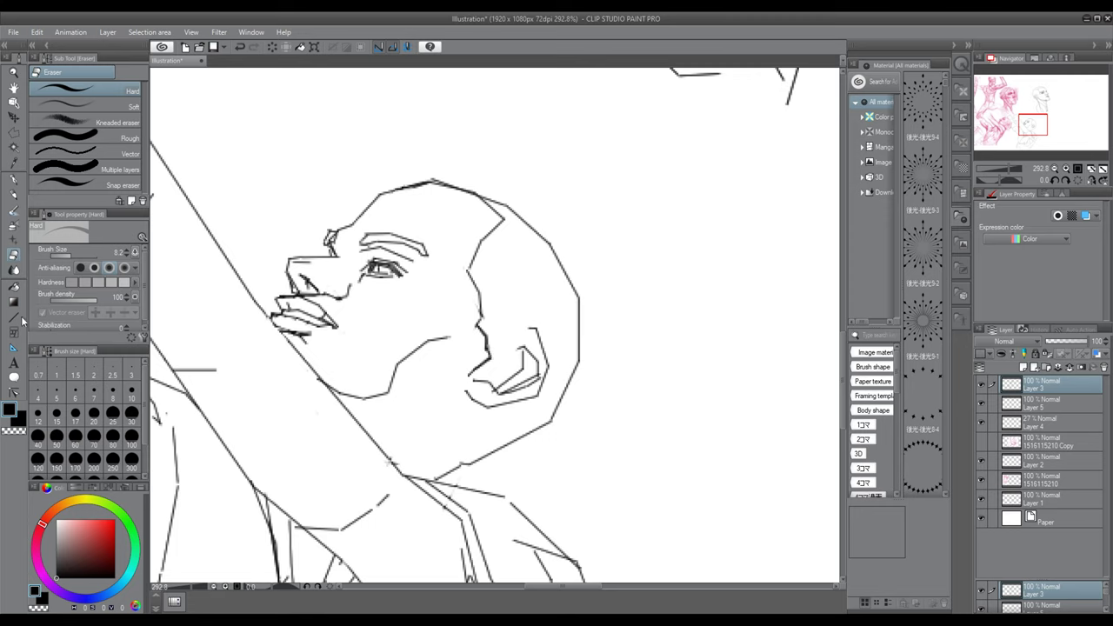
{"action": "key", "text": "u"}
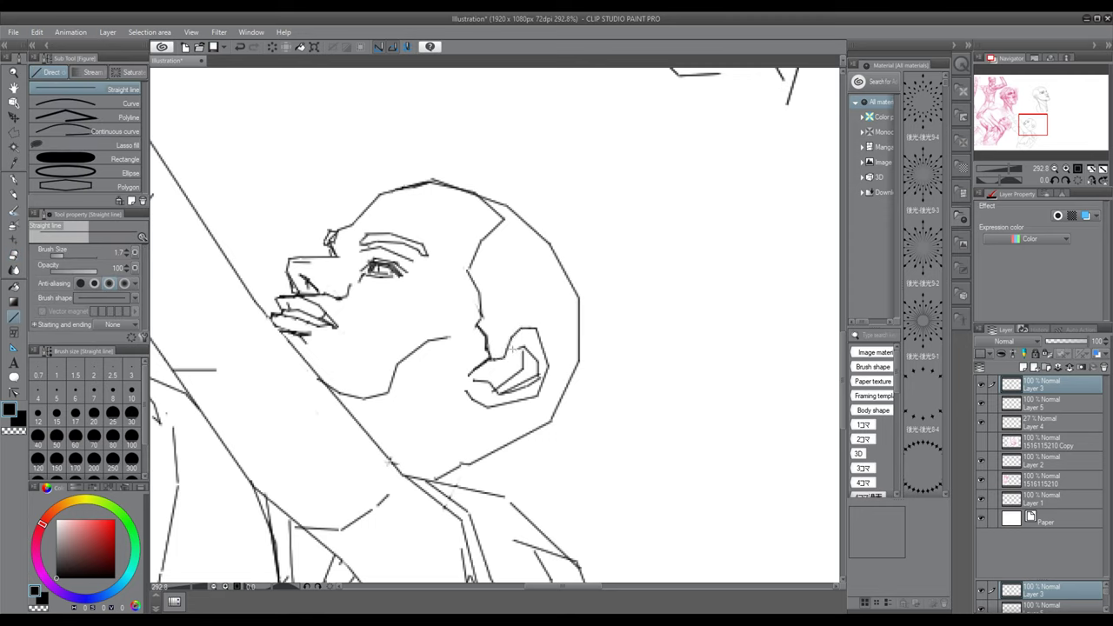
{"action": "left_click_drag", "start_coordinate": [510, 365], "coordinate": [522, 347]}
{"action": "scroll", "coordinate": [550, 347], "scroll_direction": "down", "scroll_amount": 3}
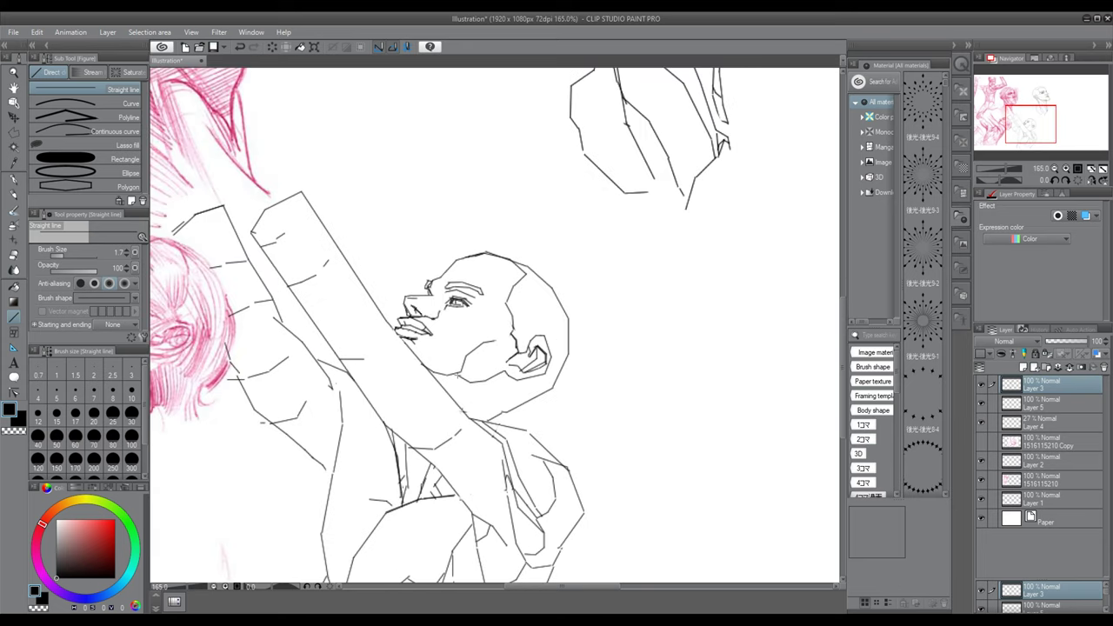
Draw straight neck lines running from the jaw and behind the ear down to the raised shoulder.
{"action": "scroll", "coordinate": [451, 376], "scroll_direction": "down", "scroll_amount": 5}
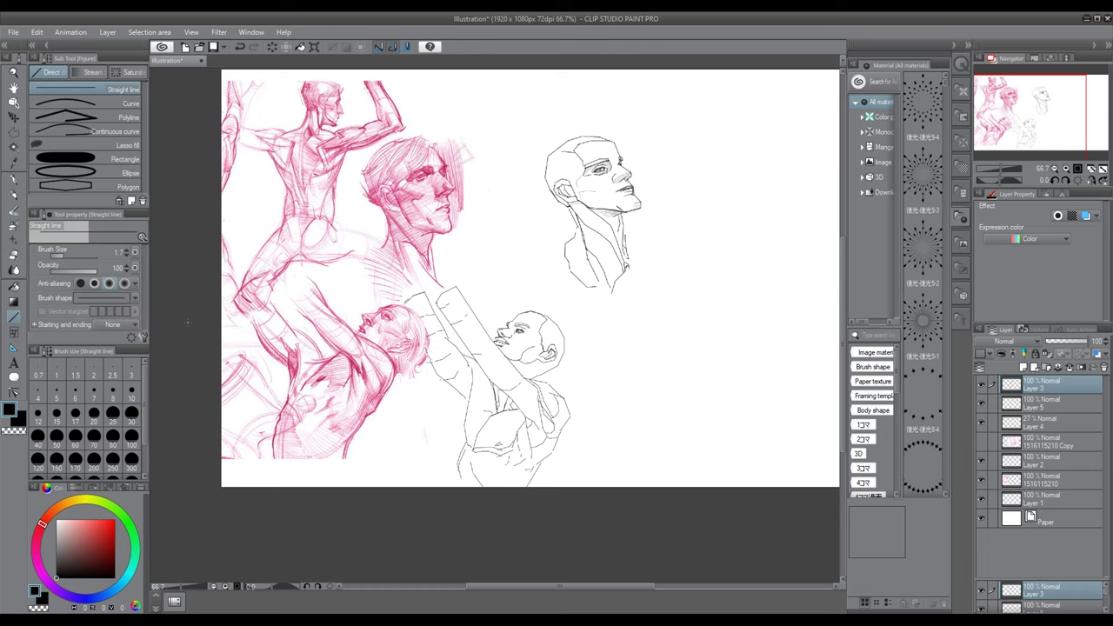
{"action": "scroll", "coordinate": [543, 369], "scroll_direction": "up", "scroll_amount": 2}
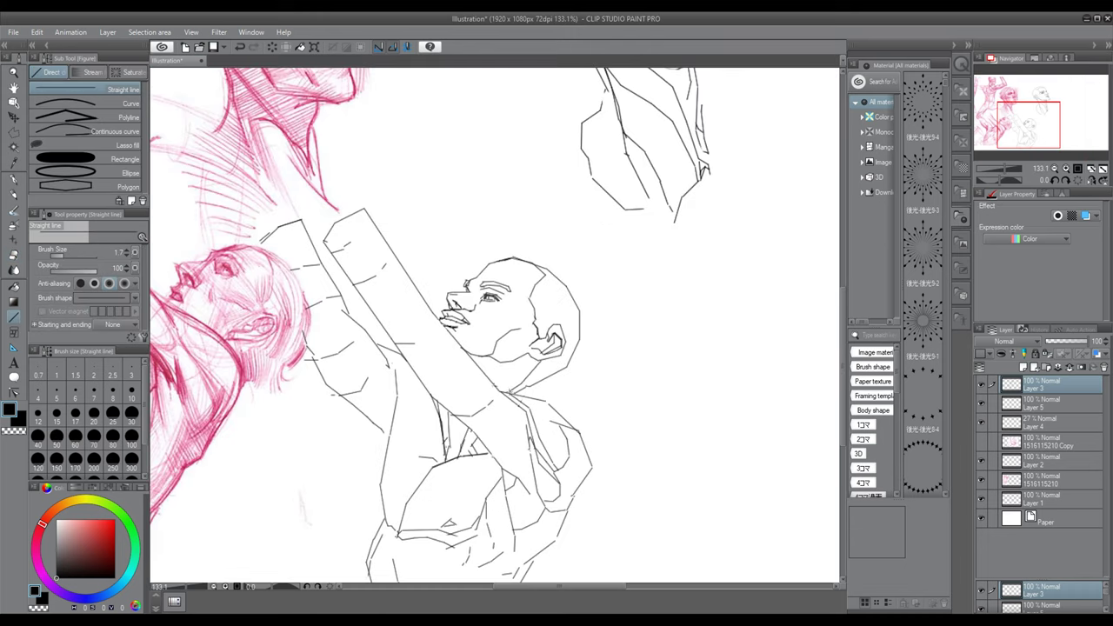
{"action": "left_click_drag", "start_coordinate": [520, 363], "coordinate": [498, 389]}
{"action": "scroll", "coordinate": [522, 361], "scroll_direction": "up", "scroll_amount": 2}
{"action": "scroll", "coordinate": [500, 378], "scroll_direction": "up", "scroll_amount": 1}
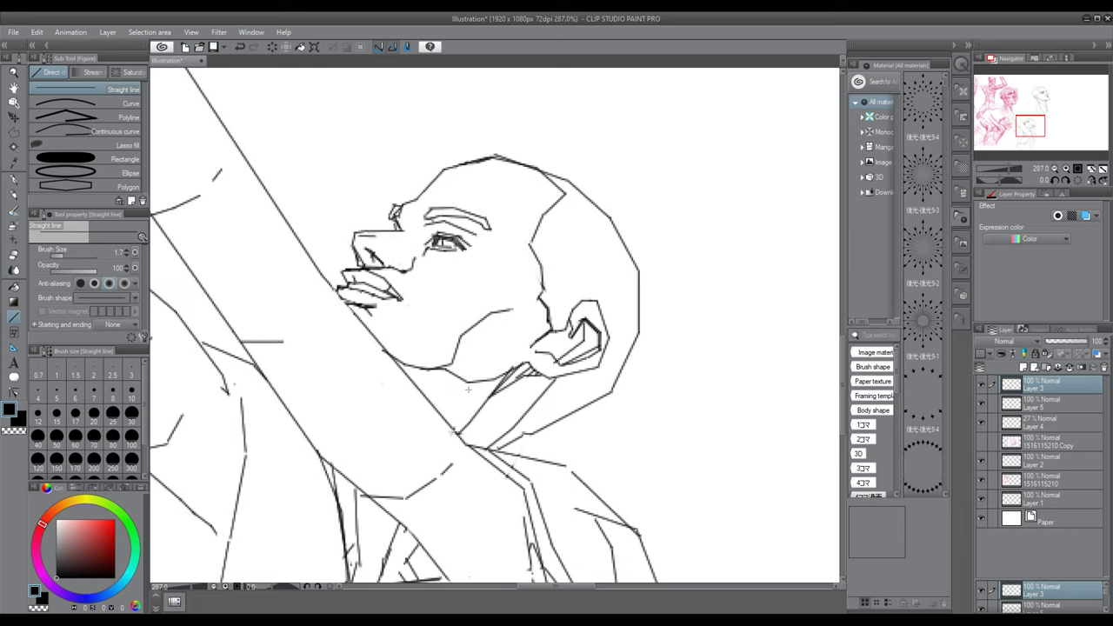
Erase the back-of-skull outline down to the neck and redraw it with straight segments curving in behind the ear.
{"action": "scroll", "coordinate": [468, 389], "scroll_direction": "down", "scroll_amount": 2}
{"action": "key", "text": "e"}
{"action": "left_click_drag", "start_coordinate": [582, 282], "coordinate": [511, 417]}
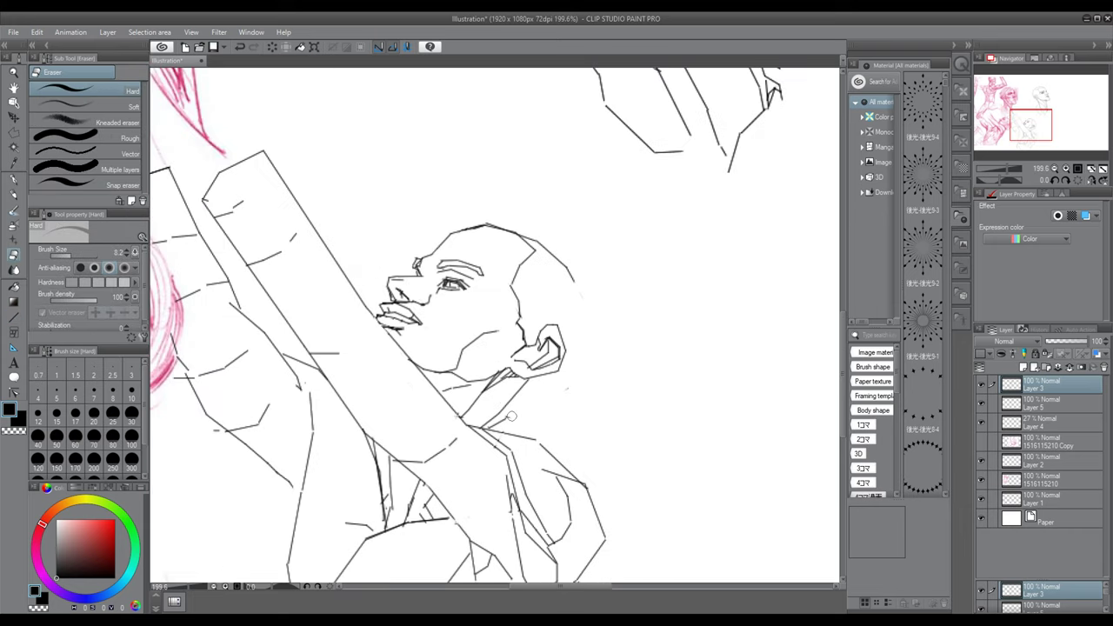
{"action": "scroll", "coordinate": [588, 399], "scroll_direction": "down", "scroll_amount": 2}
{"action": "key", "text": "u"}
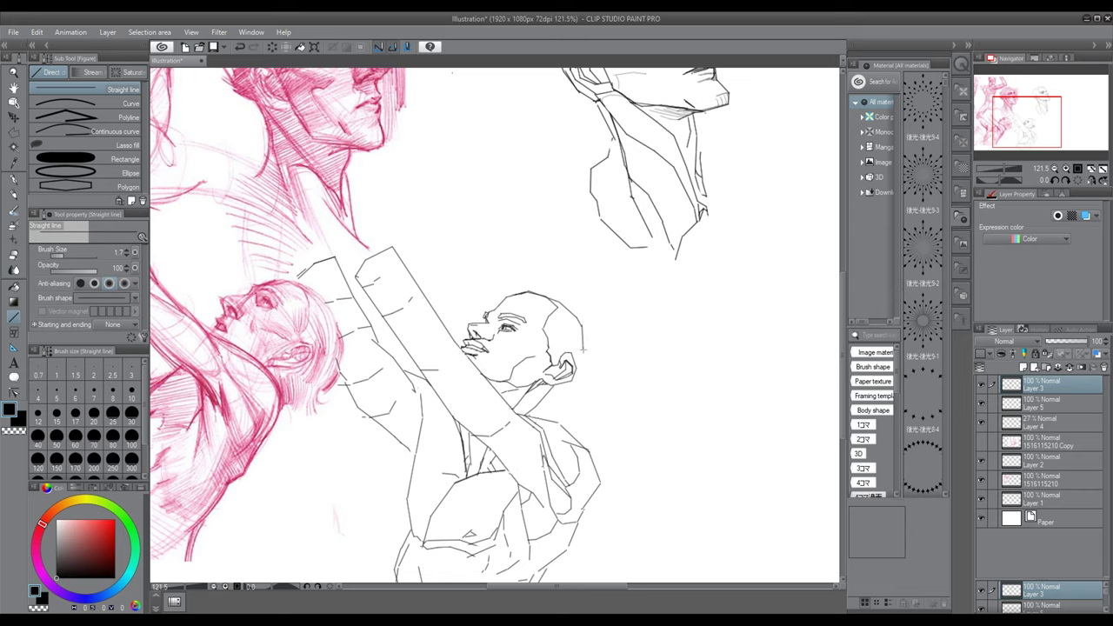
{"action": "mouse_move", "coordinate": [580, 329]}
{"action": "left_mouse_down"}
{"action": "mouse_move", "coordinate": [582, 366]}
{"action": "mouse_move", "coordinate": [553, 395]}
{"action": "left_mouse_up"}
Clean up the leftover line ends behind the neck and draw the angular nape down to the shoulder.
{"action": "key", "text": "e"}
{"action": "scroll", "coordinate": [596, 452], "scroll_direction": "up", "scroll_amount": 6}
{"action": "left_click_drag", "start_coordinate": [565, 430], "coordinate": [576, 441]}
{"action": "scroll", "coordinate": [580, 408], "scroll_direction": "down", "scroll_amount": 11}
{"action": "key", "text": "u"}
{"action": "scroll", "coordinate": [645, 476], "scroll_direction": "up", "scroll_amount": 7}
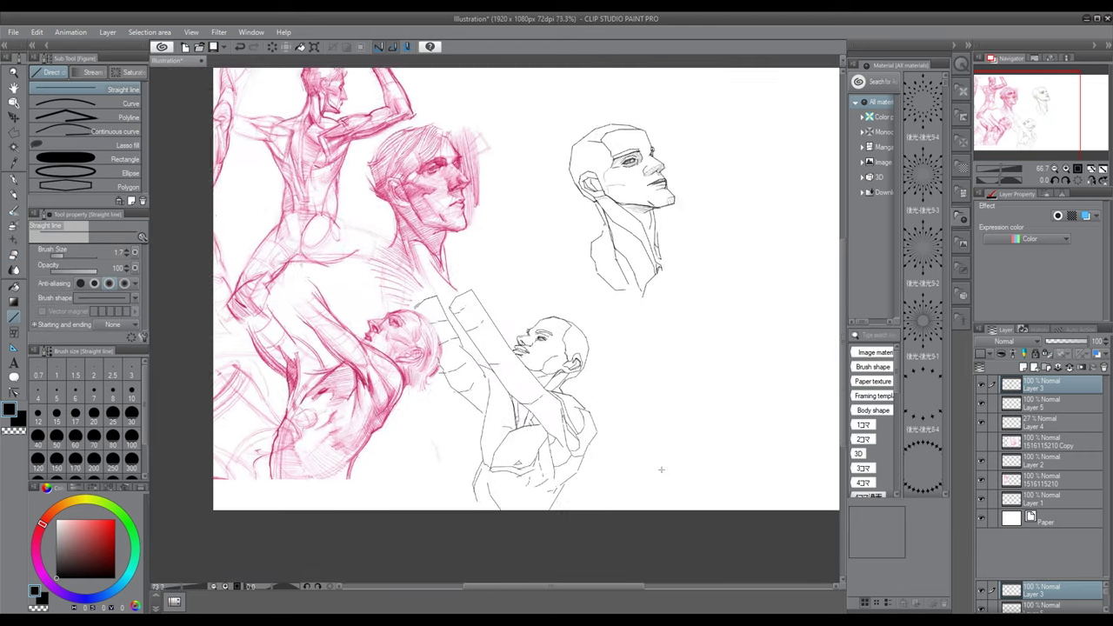
Erase the lower-lip lines and redraw the lips and the nostril side of the nose with short straight segments.
{"action": "scroll", "coordinate": [461, 282], "scroll_direction": "up", "scroll_amount": 3}
{"action": "key", "text": "e"}
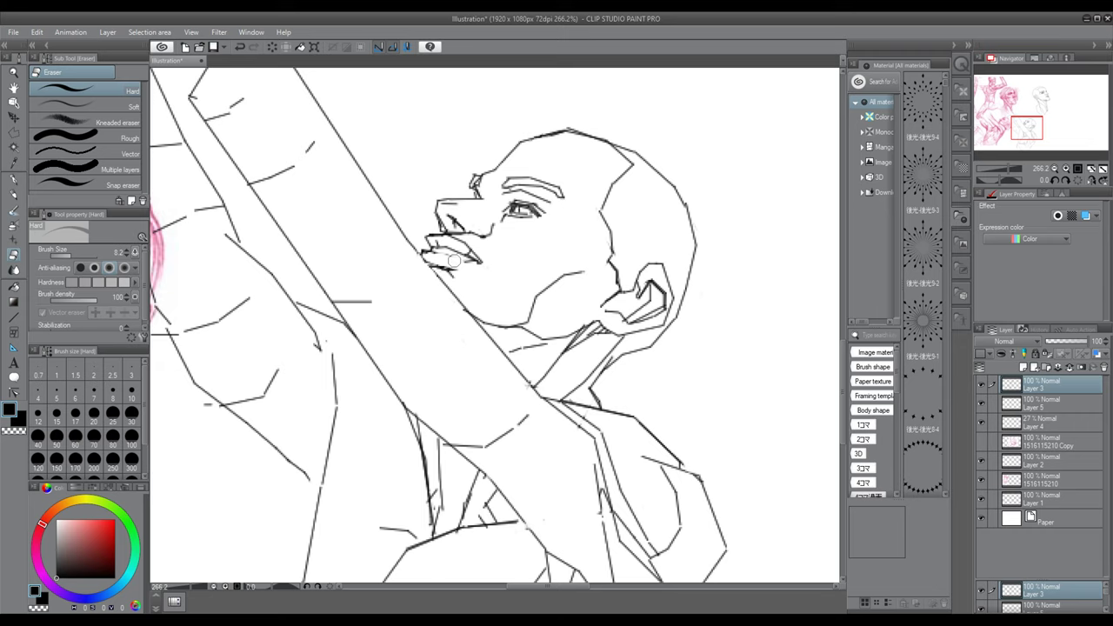
{"action": "left_click", "coordinate": [14, 316]}
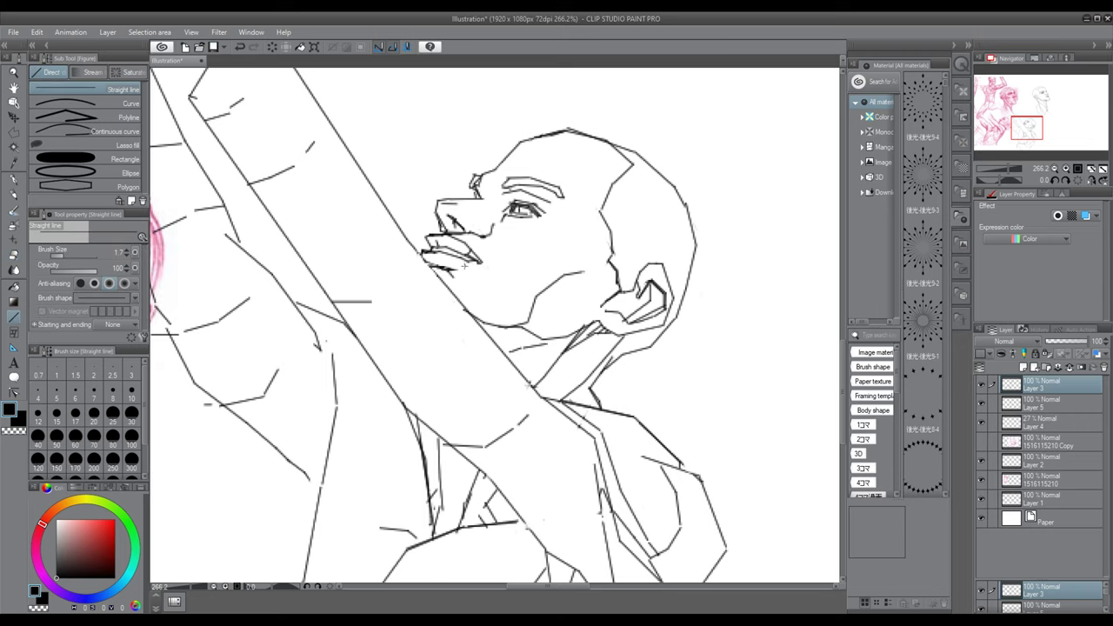
{"action": "scroll", "coordinate": [396, 300], "scroll_direction": "up", "scroll_amount": 2}
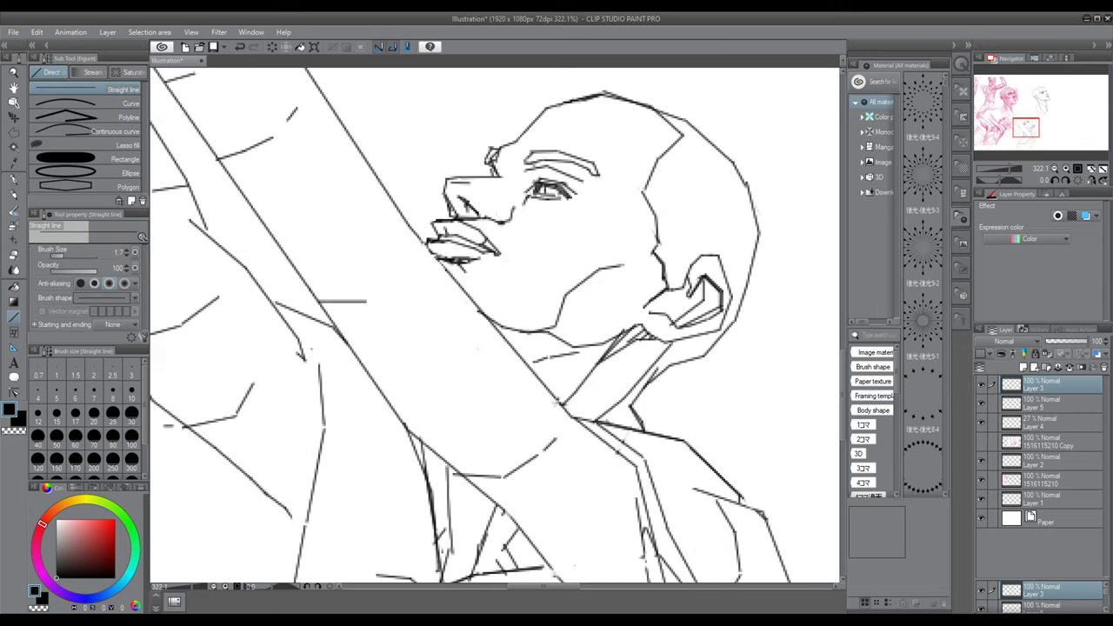
{"action": "scroll", "coordinate": [442, 259], "scroll_direction": "down", "scroll_amount": 1}
{"action": "scroll", "coordinate": [544, 268], "scroll_direction": "down", "scroll_amount": 3}
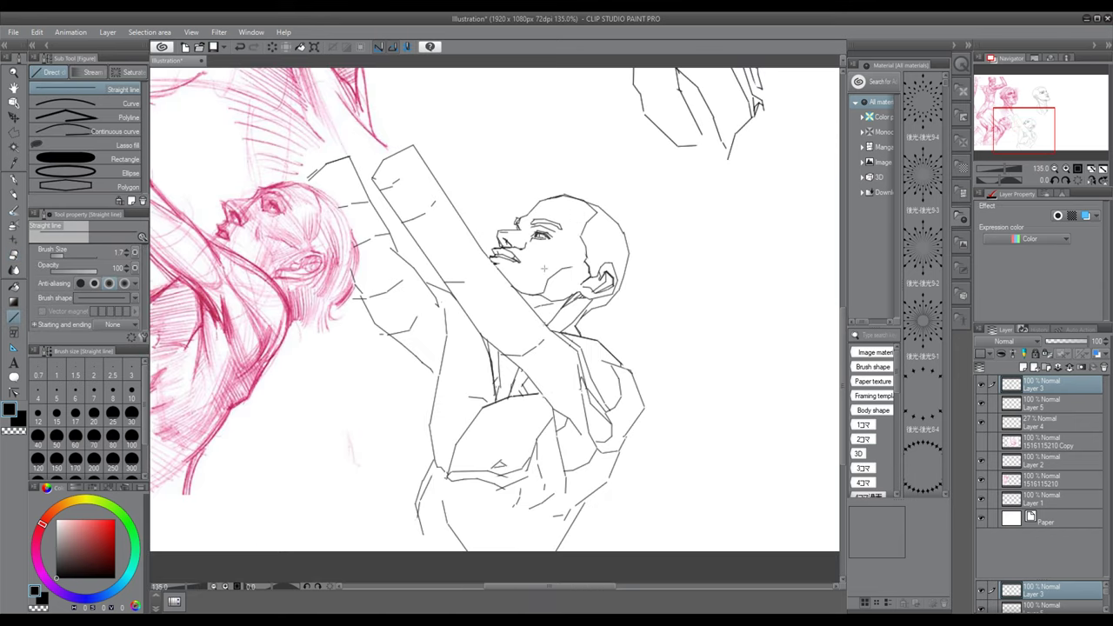
{"action": "scroll", "coordinate": [544, 268], "scroll_direction": "up", "scroll_amount": 3}
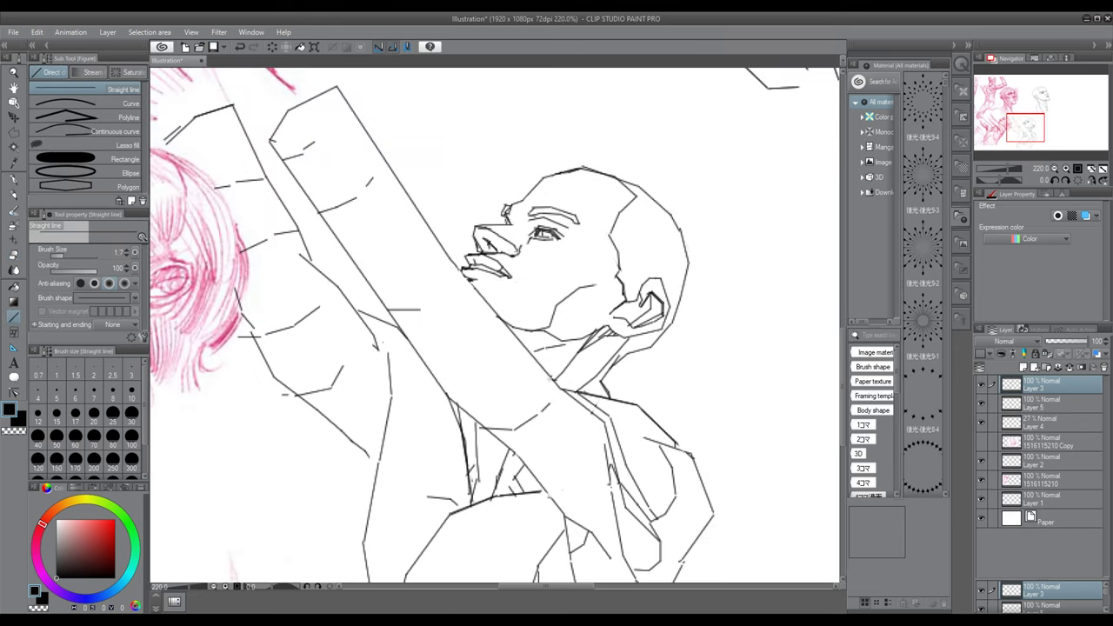
Draw an angular outer hair outline just outside the skull from the forehead round to the nape.
{"action": "scroll", "coordinate": [544, 268], "scroll_direction": "down", "scroll_amount": 5}
{"action": "scroll", "coordinate": [544, 269], "scroll_direction": "up", "scroll_amount": 3}
{"action": "left_click_drag", "start_coordinate": [840, 326], "coordinate": [839, 304]}
{"action": "mouse_move", "coordinate": [597, 236]}
{"action": "left_mouse_down"}
{"action": "mouse_move", "coordinate": [628, 252]}
{"action": "mouse_move", "coordinate": [650, 287]}
{"action": "mouse_move", "coordinate": [639, 338]}
{"action": "left_mouse_up"}
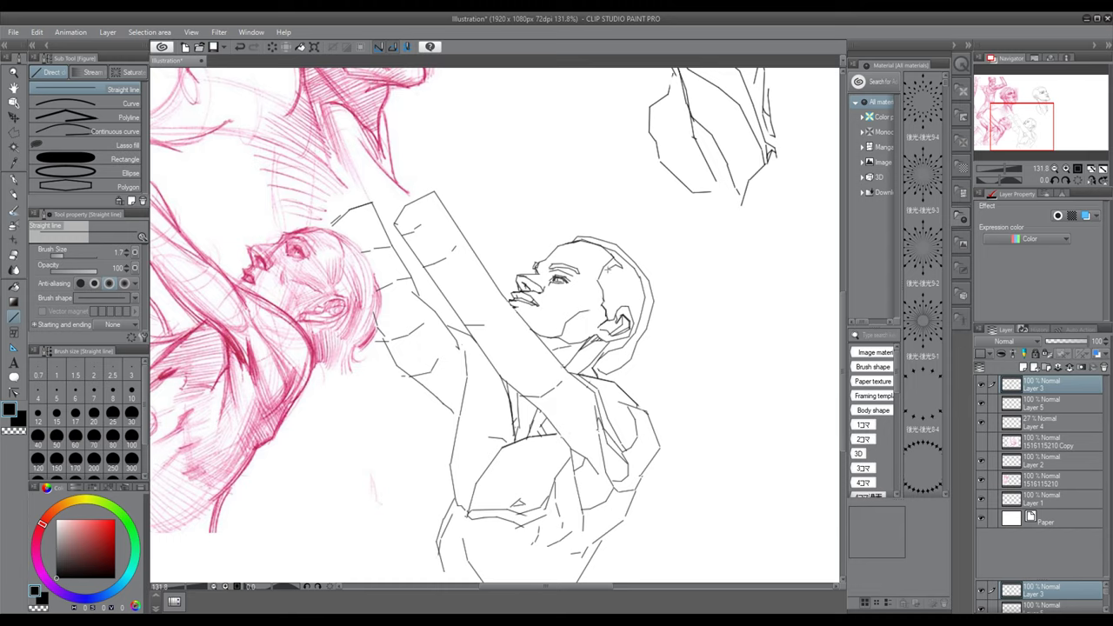
Erase the old back-of-skull line inside the hair outline and draw a jagged hairline down to the ear.
{"action": "key", "text": "e"}
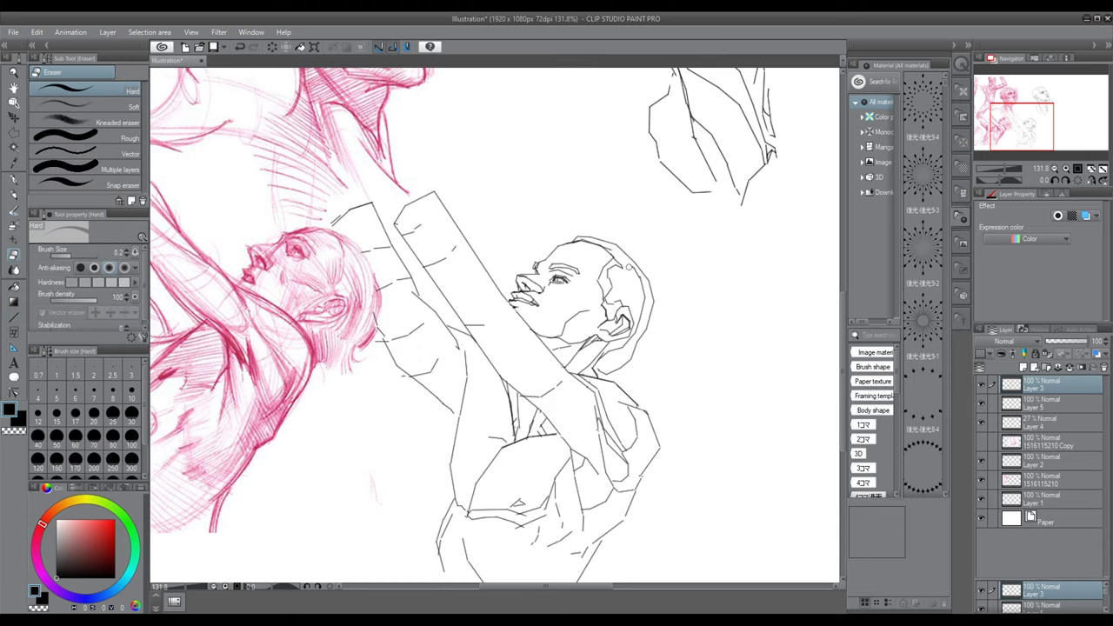
{"action": "mouse_move", "coordinate": [643, 299]}
{"action": "left_mouse_down"}
{"action": "mouse_move", "coordinate": [631, 339]}
{"action": "mouse_move", "coordinate": [609, 355]}
{"action": "left_mouse_up"}
{"action": "scroll", "coordinate": [614, 303], "scroll_direction": "down", "scroll_amount": 3}
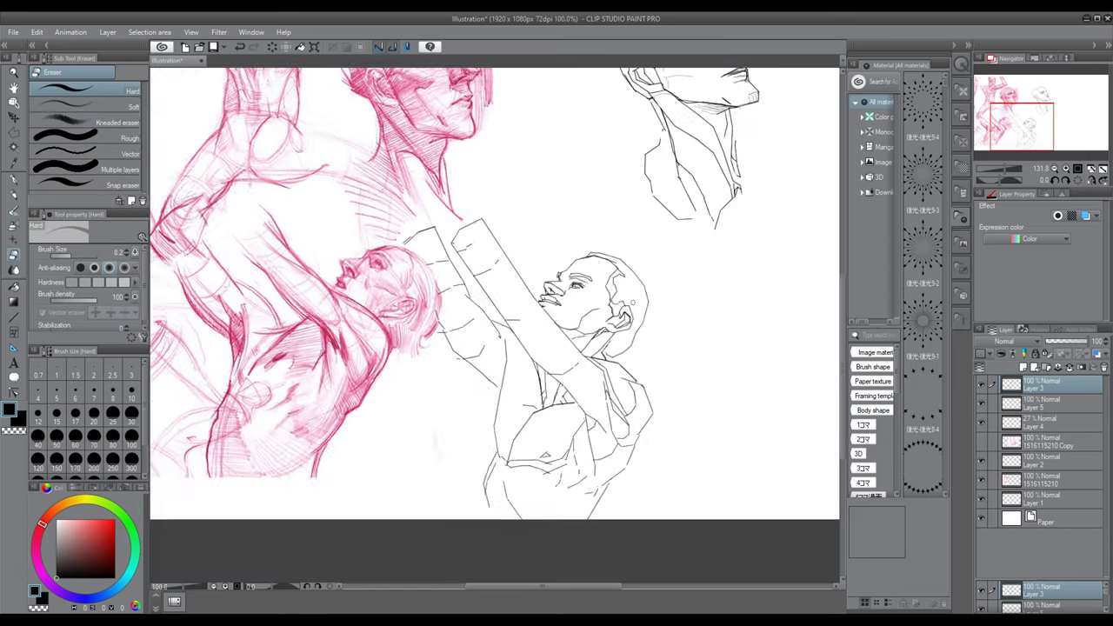
{"action": "key", "text": "u"}
{"action": "scroll", "coordinate": [572, 329], "scroll_direction": "up", "scroll_amount": 4}
{"action": "scroll", "coordinate": [630, 340], "scroll_direction": "up", "scroll_amount": 1}
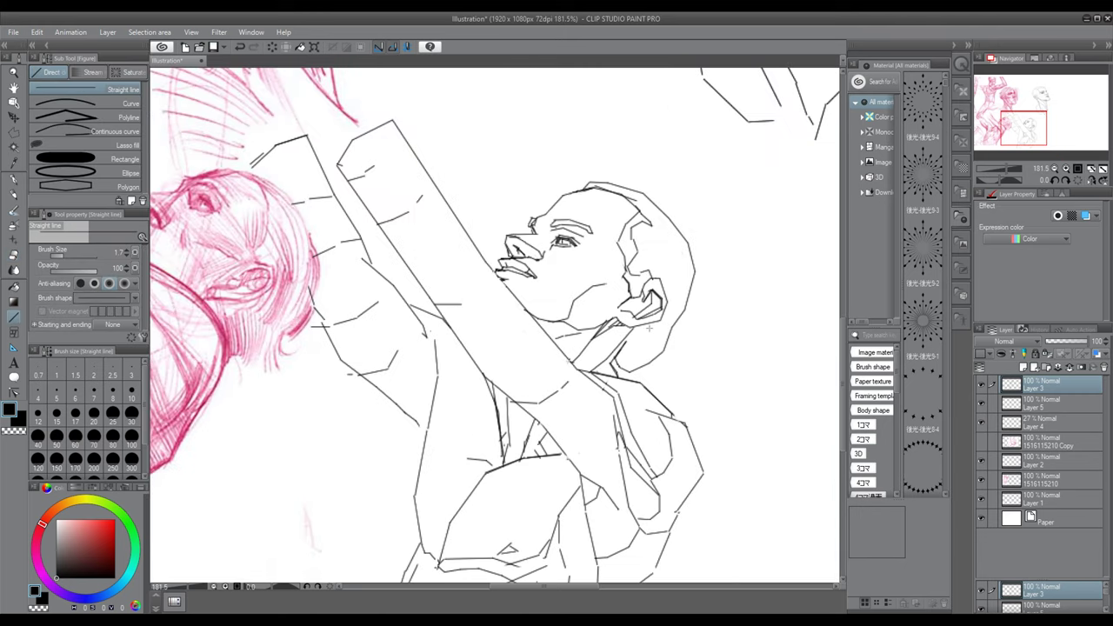
Erase the old hairline in front of the ear and draw thin straight temple lines at brush size 0.7.
{"action": "scroll", "coordinate": [665, 356], "scroll_direction": "up", "scroll_amount": 2}
{"action": "key", "text": "e"}
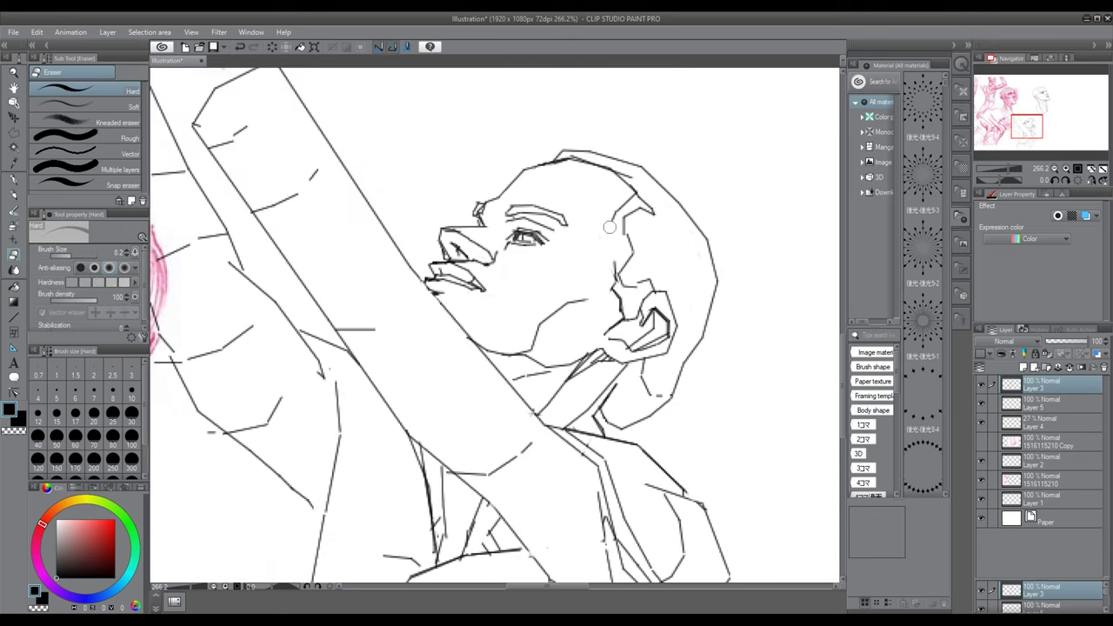
{"action": "left_click_drag", "start_coordinate": [614, 268], "coordinate": [616, 305]}
{"action": "left_click", "coordinate": [13, 316]}
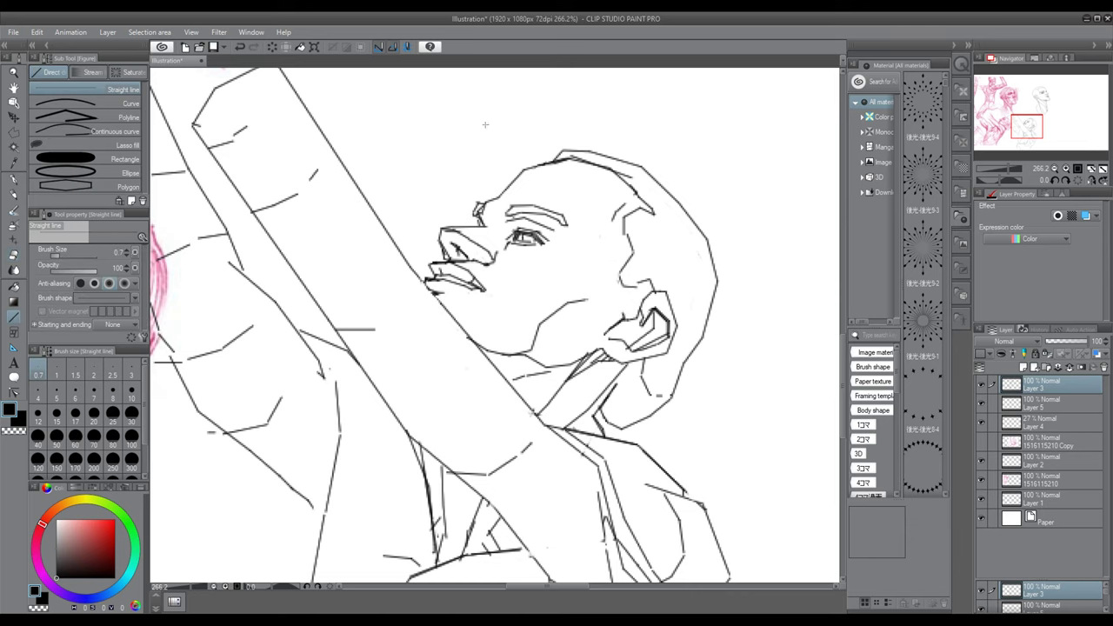
{"action": "key", "text": "ctrl+z"}
{"action": "left_click_drag", "start_coordinate": [611, 253], "coordinate": [611, 294]}
{"action": "scroll", "coordinate": [725, 254], "scroll_direction": "down", "scroll_amount": 6}
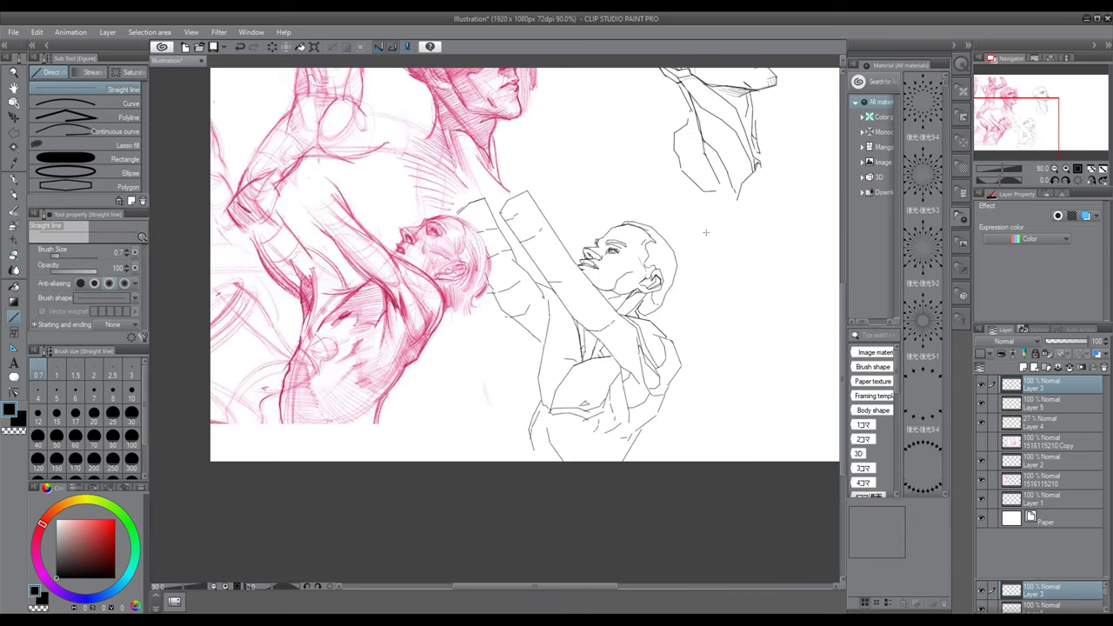
{"action": "scroll", "coordinate": [661, 234], "scroll_direction": "up", "scroll_amount": 5}
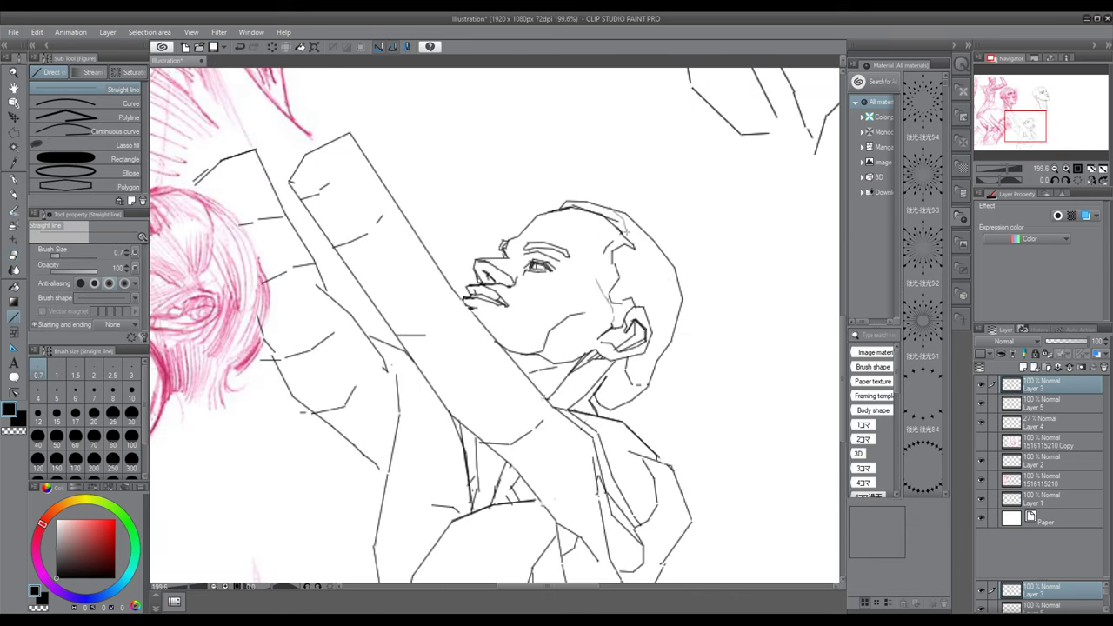
{"action": "scroll", "coordinate": [633, 240], "scroll_direction": "down", "scroll_amount": 3}
{"action": "scroll", "coordinate": [639, 243], "scroll_direction": "up", "scroll_amount": 2}
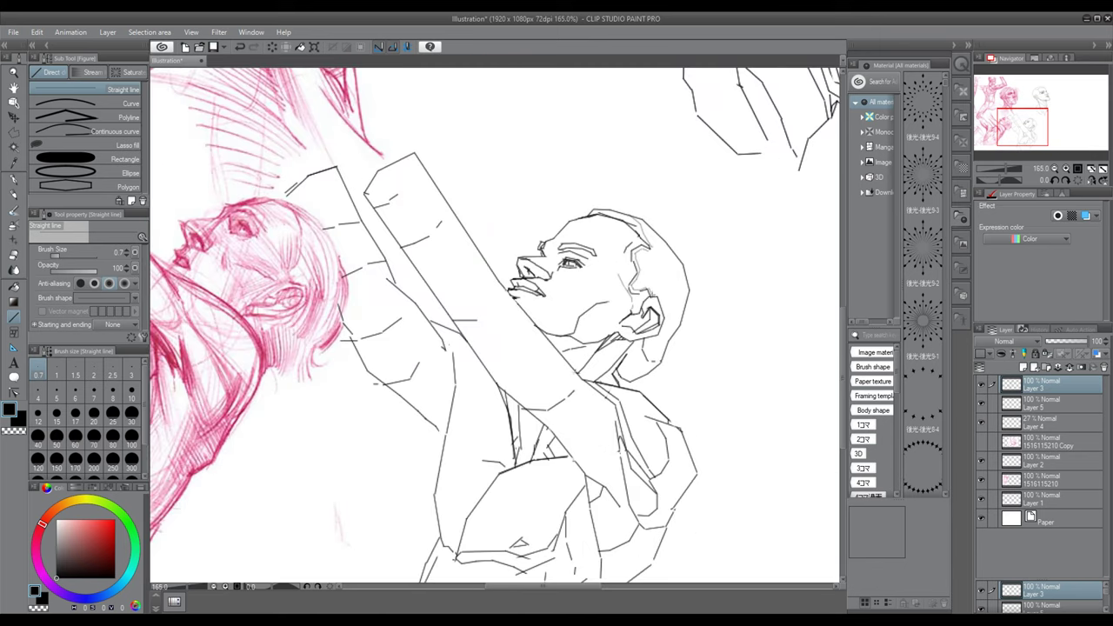
{"action": "scroll", "coordinate": [704, 284], "scroll_direction": "down", "scroll_amount": 4}
{"action": "scroll", "coordinate": [687, 265], "scroll_direction": "down", "scroll_amount": 2}
{"action": "scroll", "coordinate": [750, 180], "scroll_direction": "up", "scroll_amount": 2}
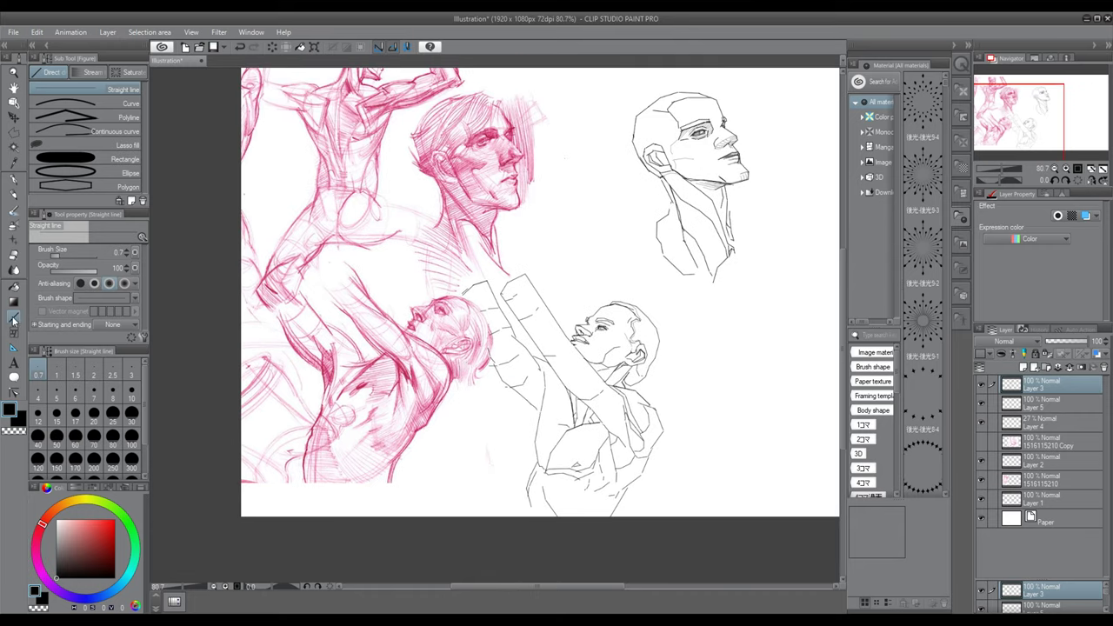
{"action": "left_click_drag", "start_coordinate": [552, 248], "coordinate": [632, 238]}
{"action": "key", "text": "ctrl+z"}
{"action": "left_click_drag", "start_coordinate": [548, 221], "coordinate": [621, 219]}
{"action": "key", "text": "ctrl+z"}
Set the line brush size to 1.7 and hatch the underside of the nose and the upper lip with short strokes.
{"action": "left_click_drag", "start_coordinate": [73, 259], "coordinate": [78, 258]}
{"action": "scroll", "coordinate": [598, 337], "scroll_direction": "up", "scroll_amount": 10}
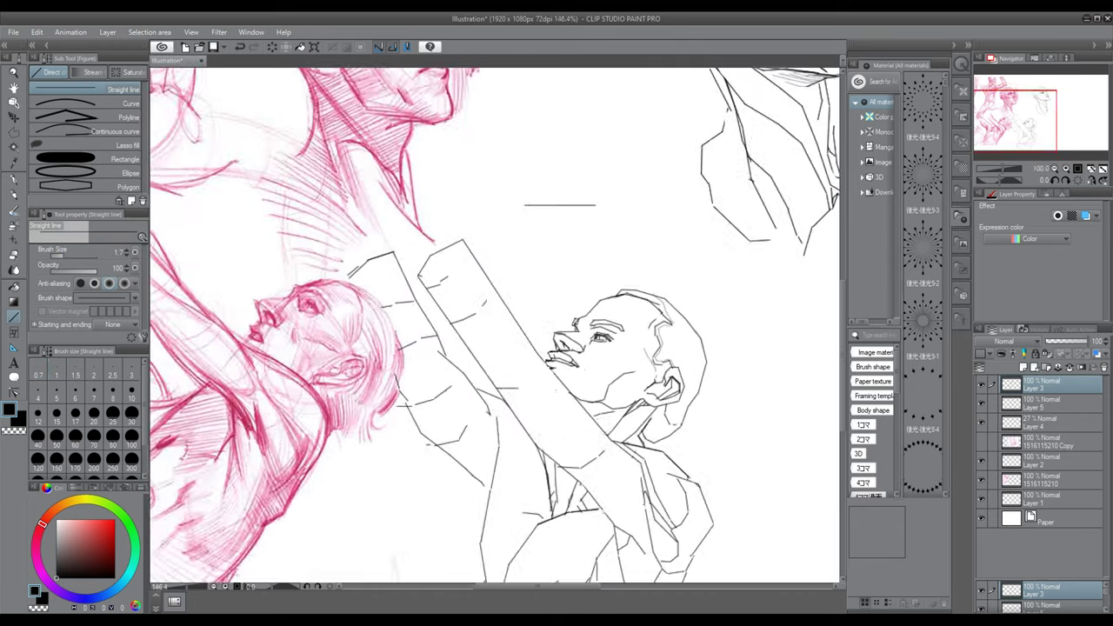
{"action": "left_click_drag", "start_coordinate": [559, 348], "coordinate": [549, 357]}
{"action": "mouse_move", "coordinate": [549, 356]}
{"action": "left_mouse_down"}
{"action": "mouse_move", "coordinate": [529, 363]}
{"action": "mouse_move", "coordinate": [512, 349]}
{"action": "left_mouse_up"}
{"action": "left_click_drag", "start_coordinate": [525, 328], "coordinate": [501, 338]}
{"action": "mouse_move", "coordinate": [506, 331]}
{"action": "left_mouse_down"}
{"action": "mouse_move", "coordinate": [479, 337]}
{"action": "mouse_move", "coordinate": [494, 332]}
{"action": "left_mouse_up"}
{"action": "left_click_drag", "start_coordinate": [499, 324], "coordinate": [481, 330]}
{"action": "mouse_move", "coordinate": [486, 320]}
{"action": "left_mouse_down"}
{"action": "mouse_move", "coordinate": [478, 328]}
{"action": "mouse_move", "coordinate": [529, 362]}
{"action": "mouse_move", "coordinate": [475, 389]}
{"action": "left_mouse_up"}
{"action": "left_click_drag", "start_coordinate": [483, 367], "coordinate": [485, 389]}
{"action": "left_click_drag", "start_coordinate": [496, 370], "coordinate": [494, 389]}
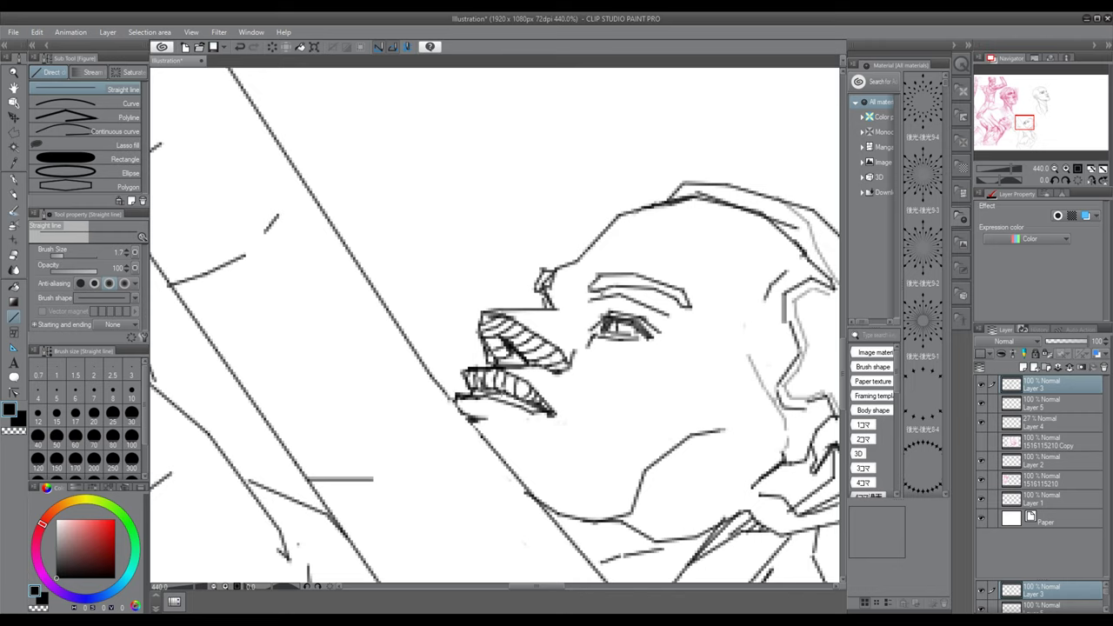
Draw the lower lip with short straight segments and add short lines at the inner corner of the eye.
{"action": "scroll", "coordinate": [557, 408], "scroll_direction": "down", "scroll_amount": 3}
{"action": "scroll", "coordinate": [586, 399], "scroll_direction": "up", "scroll_amount": 3}
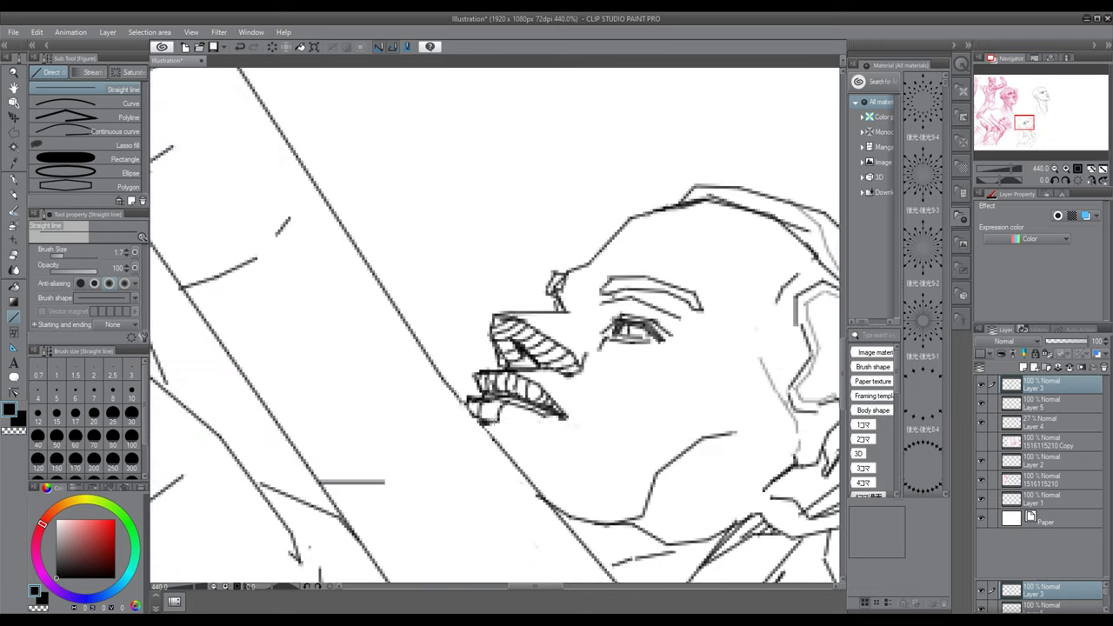
{"action": "scroll", "coordinate": [717, 264], "scroll_direction": "up", "scroll_amount": 2}
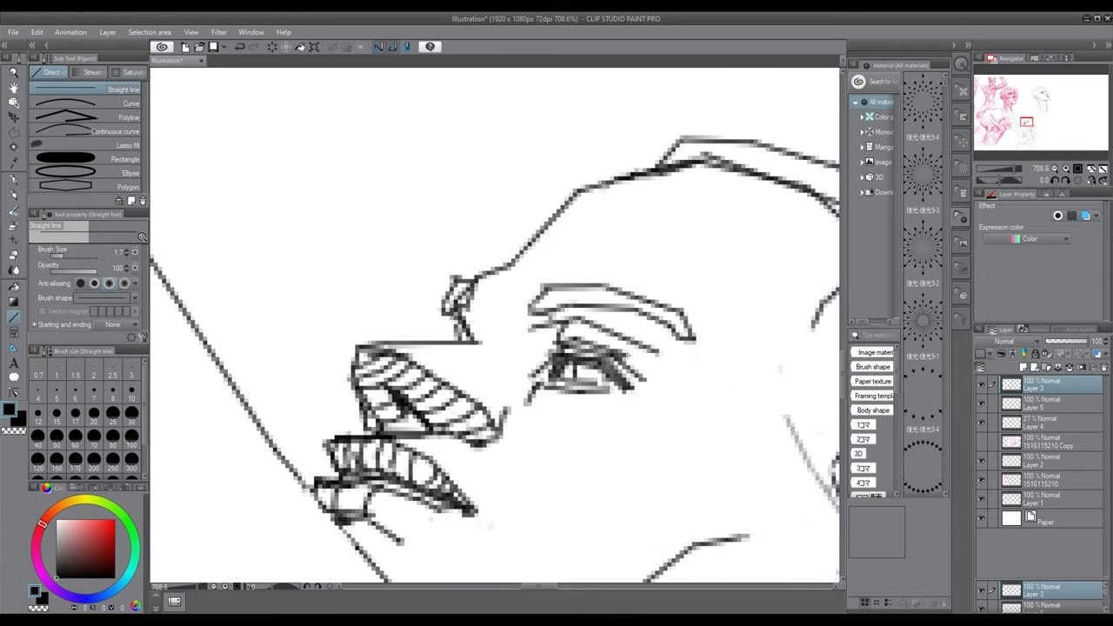
{"action": "left_click_drag", "start_coordinate": [561, 345], "coordinate": [539, 358]}
{"action": "scroll", "coordinate": [621, 391], "scroll_direction": "down", "scroll_amount": 1}
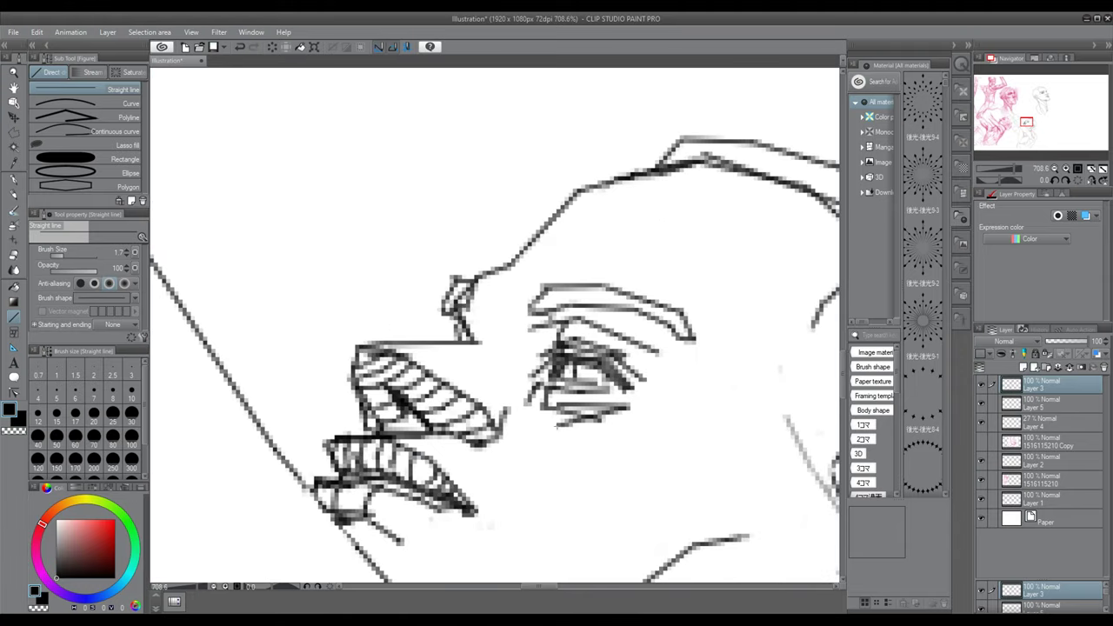
Thicken the eyebrow with extra straight lines inside its outline.
{"action": "scroll", "coordinate": [626, 382], "scroll_direction": "down", "scroll_amount": 6}
{"action": "scroll", "coordinate": [628, 378], "scroll_direction": "up", "scroll_amount": 9}
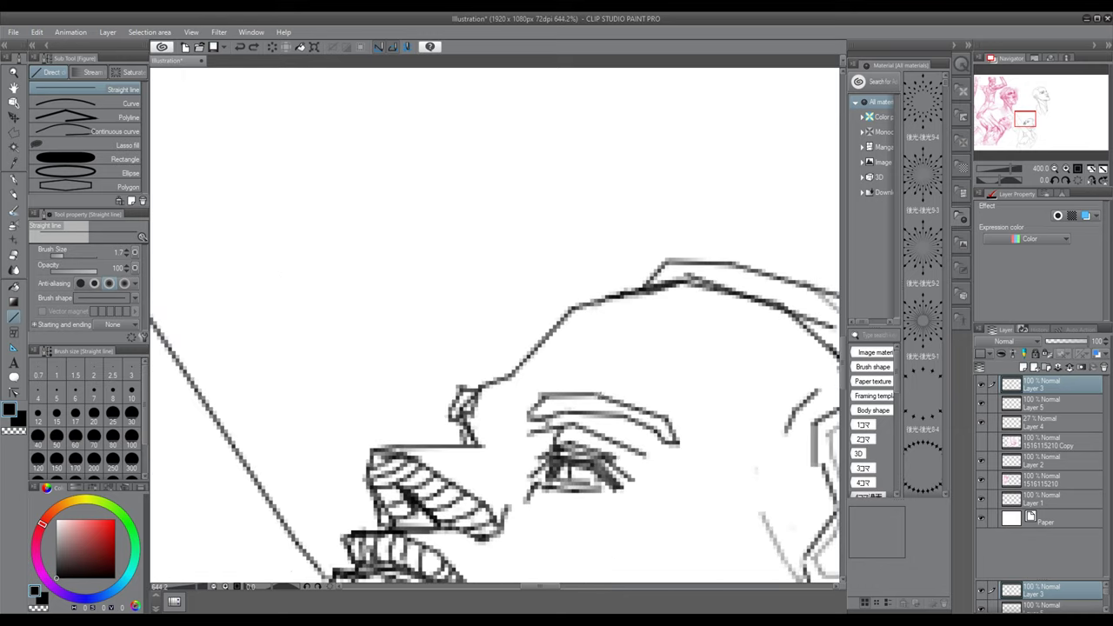
{"action": "scroll", "coordinate": [609, 391], "scroll_direction": "down", "scroll_amount": 5}
{"action": "scroll", "coordinate": [609, 391], "scroll_direction": "up", "scroll_amount": 4}
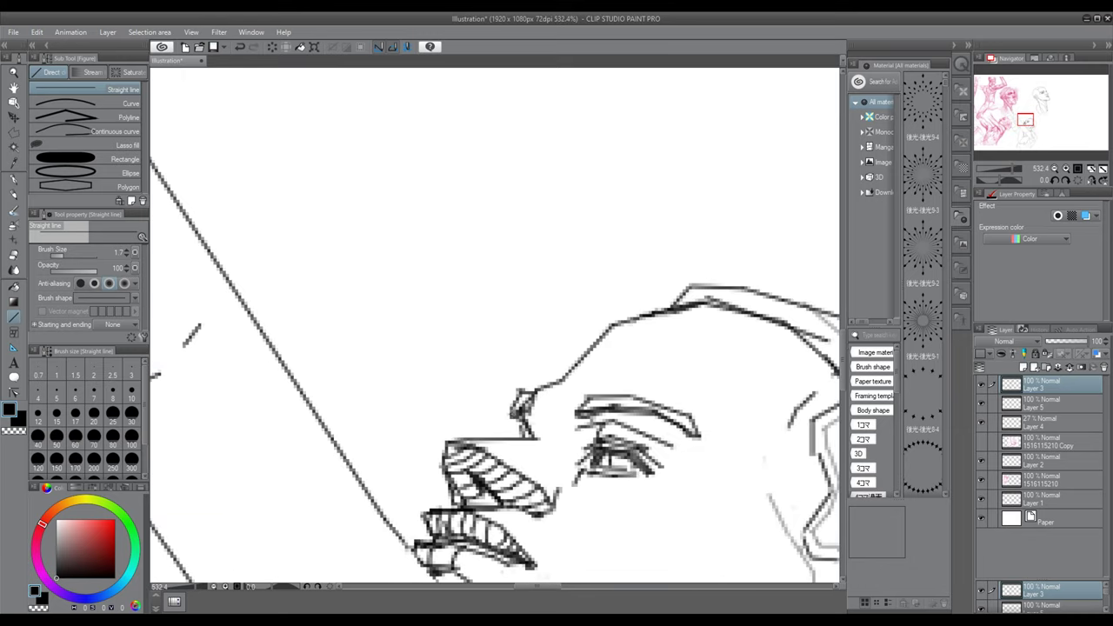
Darken the far brow and add short contour lines in the hair below the ear and along the temple hairline.
{"action": "scroll", "coordinate": [496, 326], "scroll_direction": "down", "scroll_amount": 6}
{"action": "scroll", "coordinate": [496, 325], "scroll_direction": "up", "scroll_amount": 5}
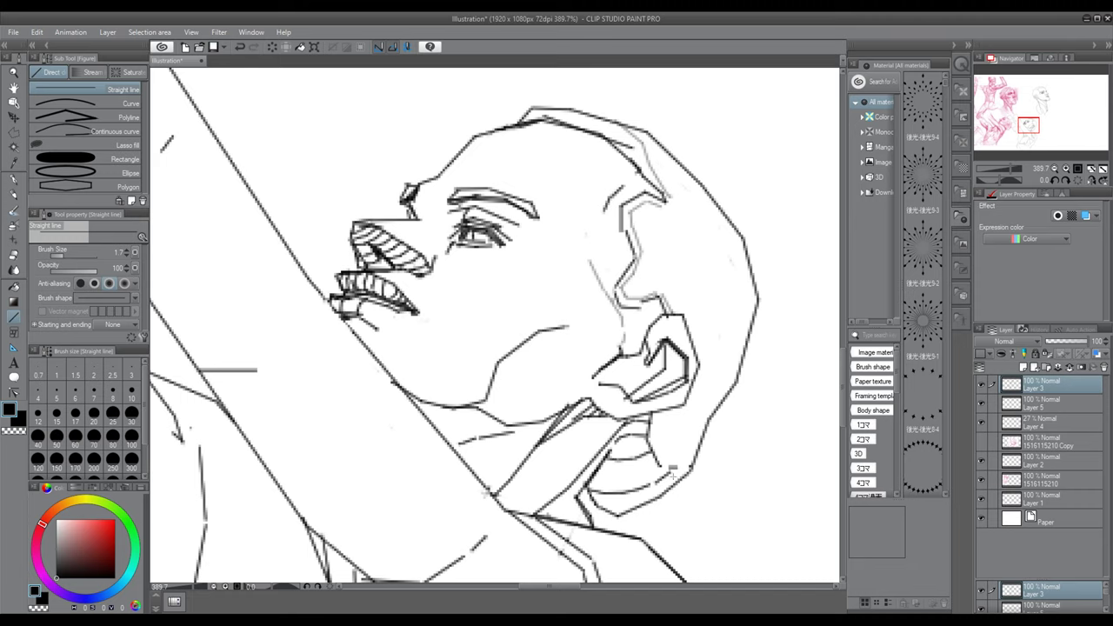
{"action": "scroll", "coordinate": [628, 460], "scroll_direction": "down", "scroll_amount": 2}
{"action": "scroll", "coordinate": [643, 319], "scroll_direction": "up", "scroll_amount": 2}
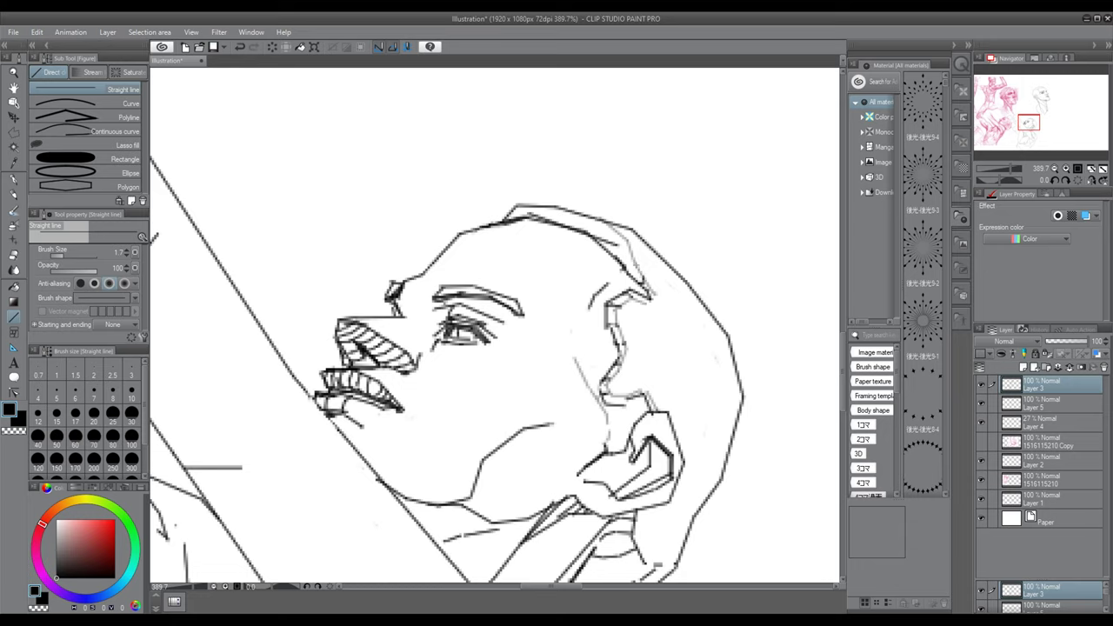
Hatch the hair band along the figure's hairline with short straight strokes from the temple to the forehead.
{"action": "left_click_drag", "start_coordinate": [639, 264], "coordinate": [628, 272]}
{"action": "mouse_move", "coordinate": [633, 252]}
{"action": "left_mouse_down"}
{"action": "mouse_move", "coordinate": [620, 261]}
{"action": "mouse_move", "coordinate": [553, 207]}
{"action": "mouse_move", "coordinate": [511, 209]}
{"action": "left_mouse_up"}
{"action": "left_click_drag", "start_coordinate": [461, 235], "coordinate": [532, 216]}
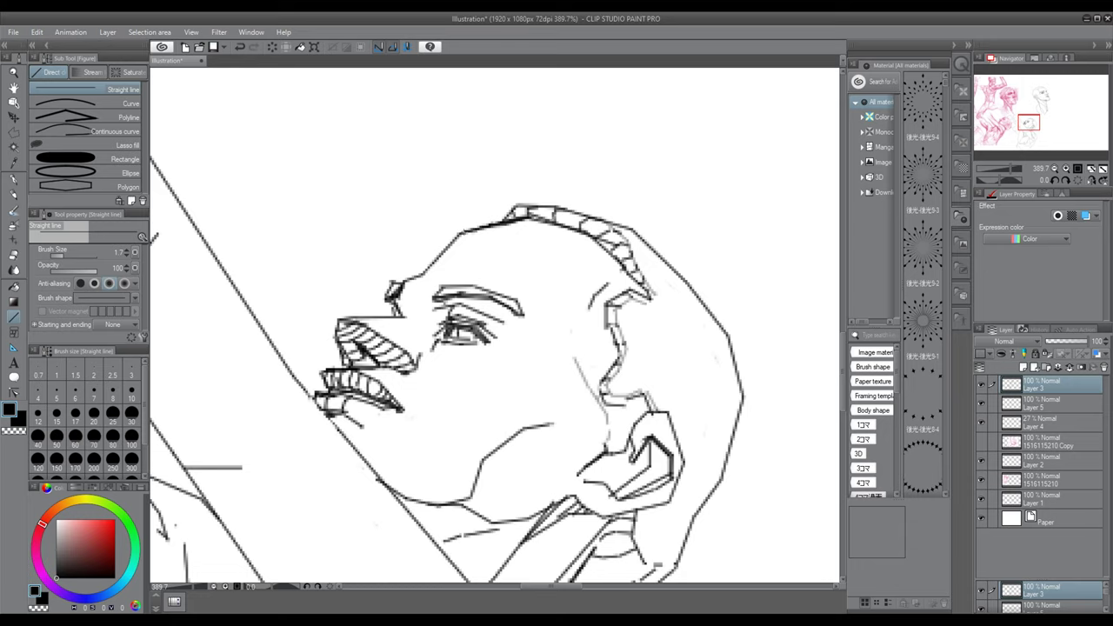
Examine the whole figure with raised arms and compare it with the pink reference beside it.
{"action": "scroll", "coordinate": [577, 243], "scroll_direction": "down", "scroll_amount": 6}
{"action": "scroll", "coordinate": [598, 335], "scroll_direction": "up", "scroll_amount": 3}
{"action": "left_click_drag", "start_coordinate": [442, 250], "coordinate": [559, 375]}
{"action": "scroll", "coordinate": [613, 352], "scroll_direction": "down", "scroll_amount": 5}
{"action": "scroll", "coordinate": [575, 340], "scroll_direction": "up", "scroll_amount": 6}
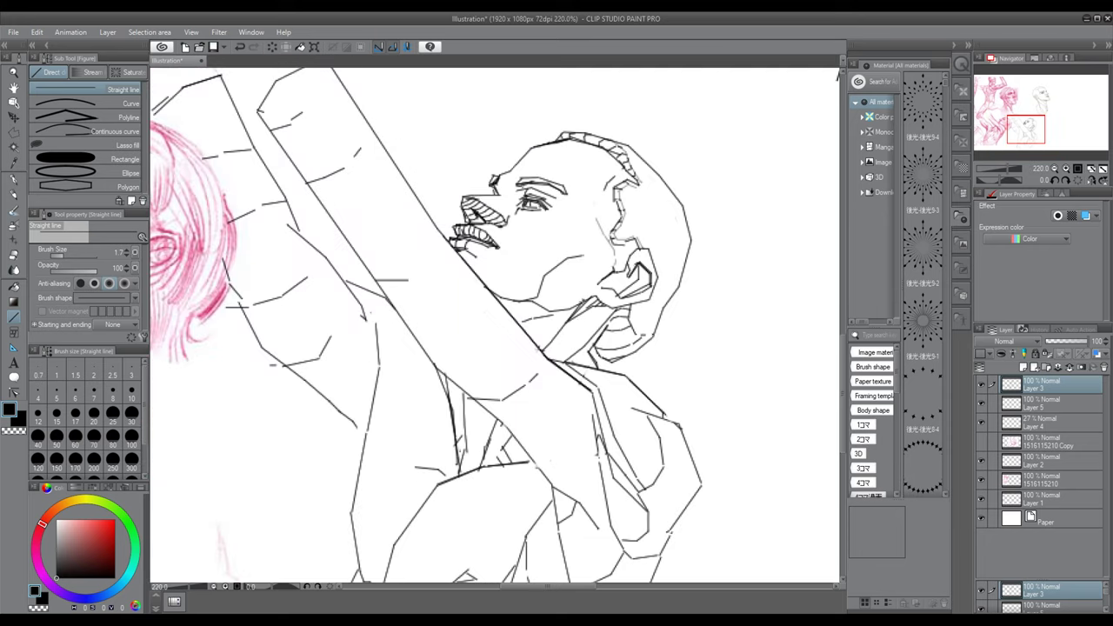
{"action": "scroll", "coordinate": [533, 301], "scroll_direction": "down", "scroll_amount": 3}
{"action": "scroll", "coordinate": [533, 301], "scroll_direction": "up", "scroll_amount": 1}
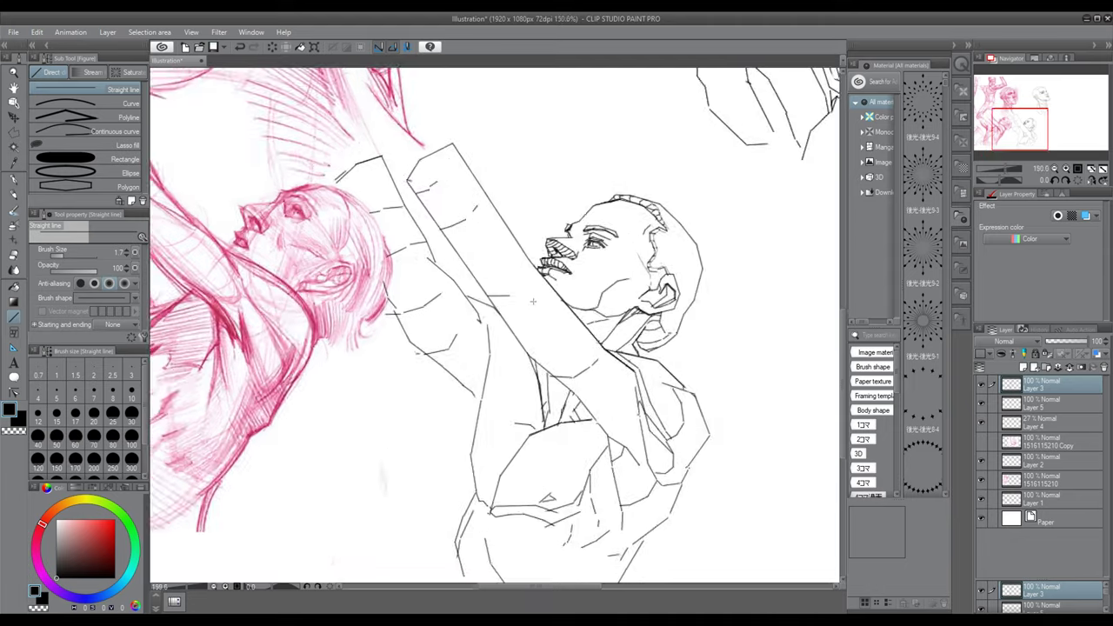
{"action": "scroll", "coordinate": [533, 301], "scroll_direction": "up", "scroll_amount": 1}
{"action": "scroll", "coordinate": [533, 301], "scroll_direction": "down", "scroll_amount": 2}
{"action": "scroll", "coordinate": [533, 296], "scroll_direction": "up", "scroll_amount": 2}
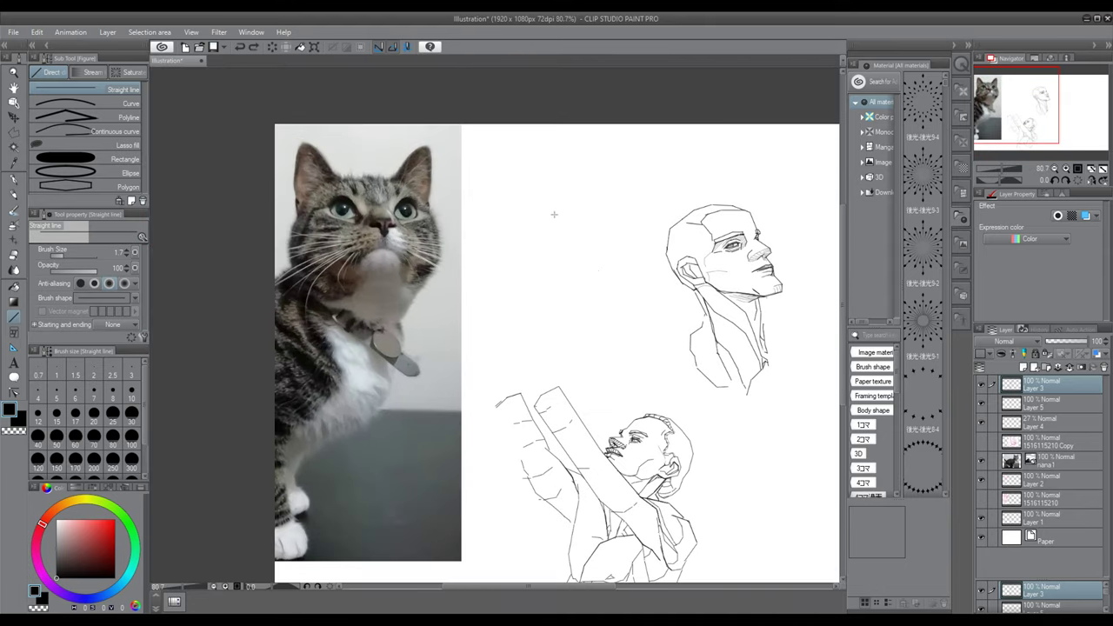
Draw a rounded cat-head outline from straight segments beside the cat photo, and cross it with curved horizontal and vertical guide lines.
{"action": "mouse_move", "coordinate": [599, 170]}
{"action": "left_mouse_down"}
{"action": "mouse_move", "coordinate": [563, 170]}
{"action": "mouse_move", "coordinate": [530, 183]}
{"action": "mouse_move", "coordinate": [515, 207]}
{"action": "mouse_move", "coordinate": [513, 233]}
{"action": "mouse_move", "coordinate": [533, 271]}
{"action": "mouse_move", "coordinate": [586, 279]}
{"action": "mouse_move", "coordinate": [625, 269]}
{"action": "mouse_move", "coordinate": [642, 229]}
{"action": "mouse_move", "coordinate": [616, 174]}
{"action": "mouse_move", "coordinate": [585, 162]}
{"action": "mouse_move", "coordinate": [525, 182]}
{"action": "left_mouse_up"}
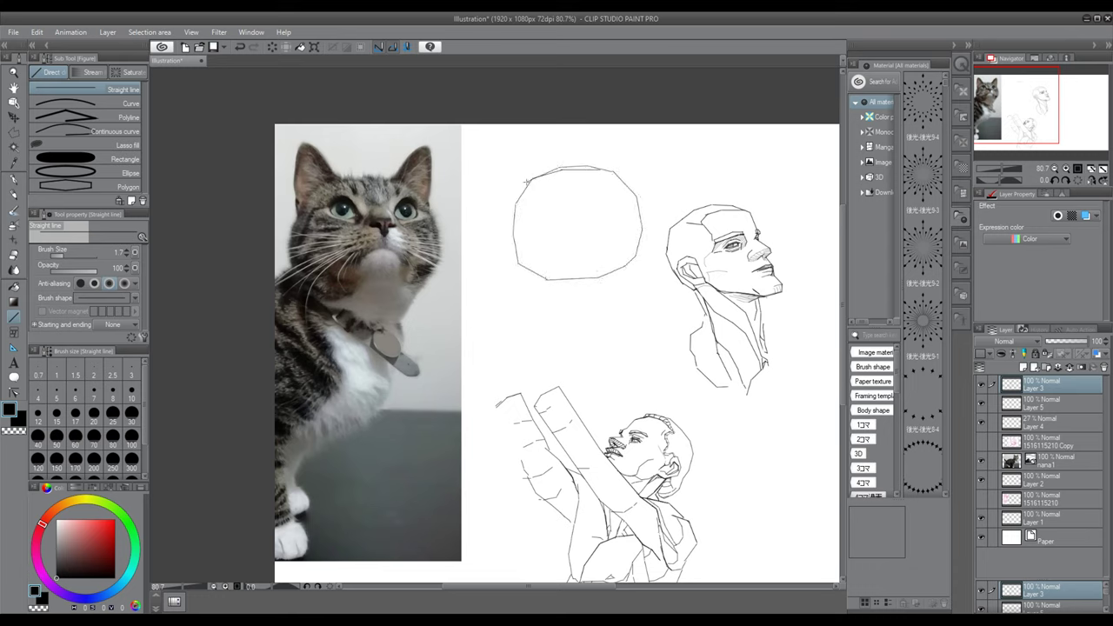
{"action": "left_click_drag", "start_coordinate": [620, 200], "coordinate": [578, 199]}
{"action": "left_click_drag", "start_coordinate": [577, 199], "coordinate": [513, 224]}
{"action": "mouse_move", "coordinate": [571, 169]}
{"action": "left_mouse_down"}
{"action": "mouse_move", "coordinate": [586, 178]}
{"action": "mouse_move", "coordinate": [596, 221]}
{"action": "mouse_move", "coordinate": [584, 278]}
{"action": "left_mouse_up"}
{"action": "key", "text": "ctrl+z"}
{"action": "key", "text": "ctrl+z"}
{"action": "mouse_move", "coordinate": [578, 168]}
{"action": "left_mouse_down"}
{"action": "mouse_move", "coordinate": [598, 229]}
{"action": "mouse_move", "coordinate": [581, 279]}
{"action": "left_mouse_up"}
Draw both pointed ears on the cat's head and a small triangular nose on the centre guide line.
{"action": "mouse_move", "coordinate": [534, 174]}
{"action": "left_mouse_down"}
{"action": "mouse_move", "coordinate": [502, 150]}
{"action": "mouse_move", "coordinate": [513, 215]}
{"action": "left_mouse_up"}
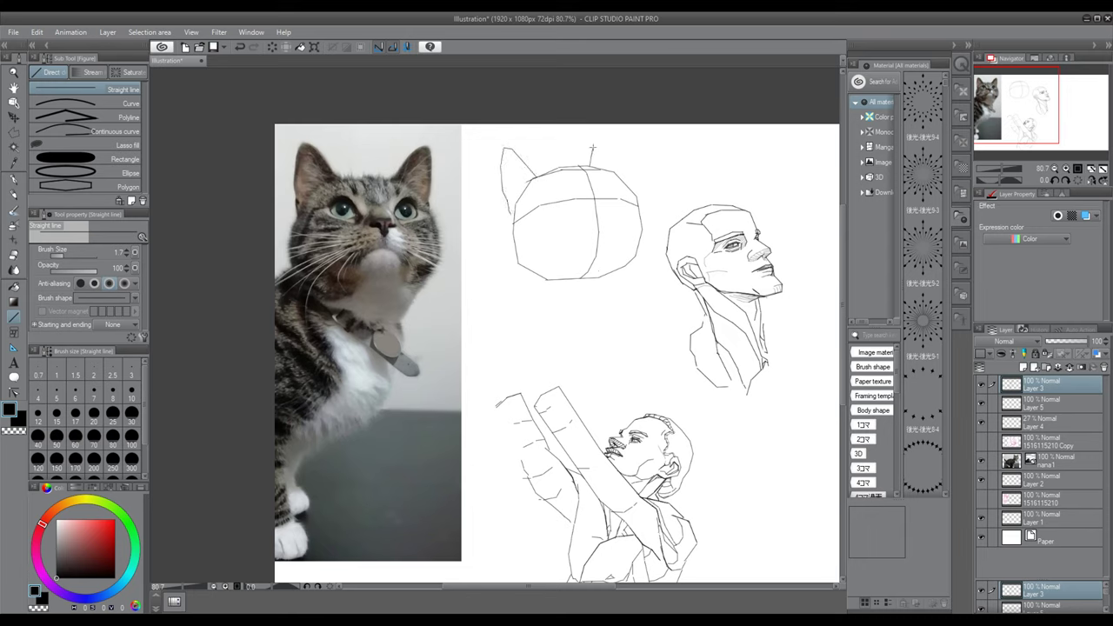
{"action": "left_click_drag", "start_coordinate": [602, 141], "coordinate": [617, 177]}
{"action": "scroll", "coordinate": [639, 204], "scroll_direction": "down", "scroll_amount": 1}
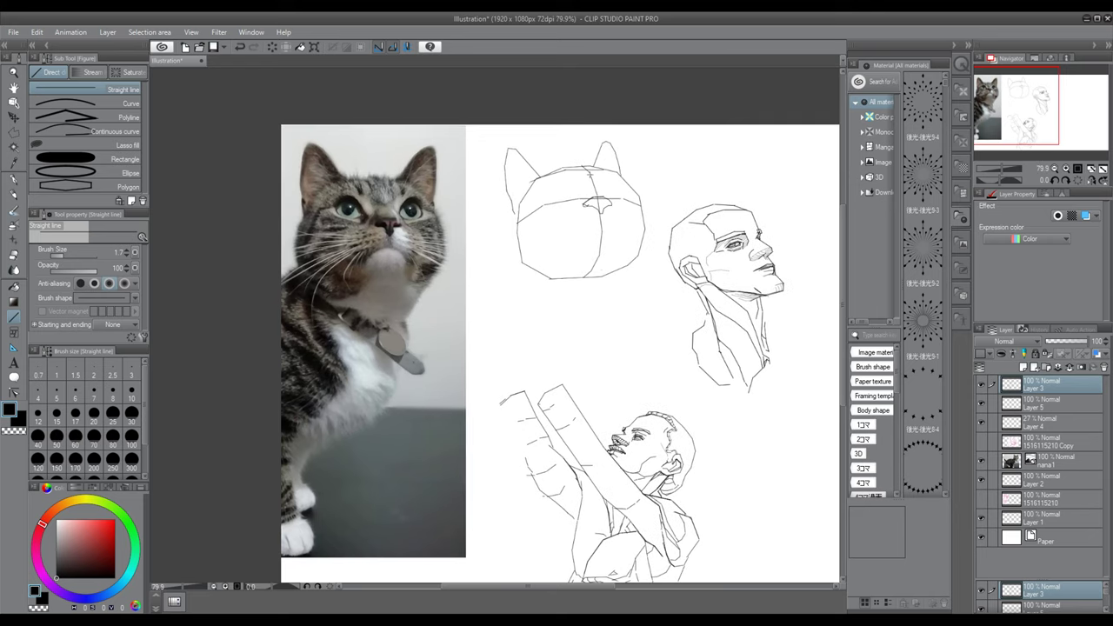
Block in the near eye and the mouth, muzzle and chin lines with straight segments.
{"action": "mouse_move", "coordinate": [563, 183]}
{"action": "left_mouse_down"}
{"action": "mouse_move", "coordinate": [550, 185]}
{"action": "mouse_move", "coordinate": [571, 193]}
{"action": "left_mouse_up"}
{"action": "left_click_drag", "start_coordinate": [614, 225], "coordinate": [600, 222]}
{"action": "mouse_move", "coordinate": [593, 228]}
{"action": "left_mouse_down"}
{"action": "mouse_move", "coordinate": [563, 268]}
{"action": "mouse_move", "coordinate": [594, 282]}
{"action": "mouse_move", "coordinate": [640, 257]}
{"action": "left_mouse_up"}
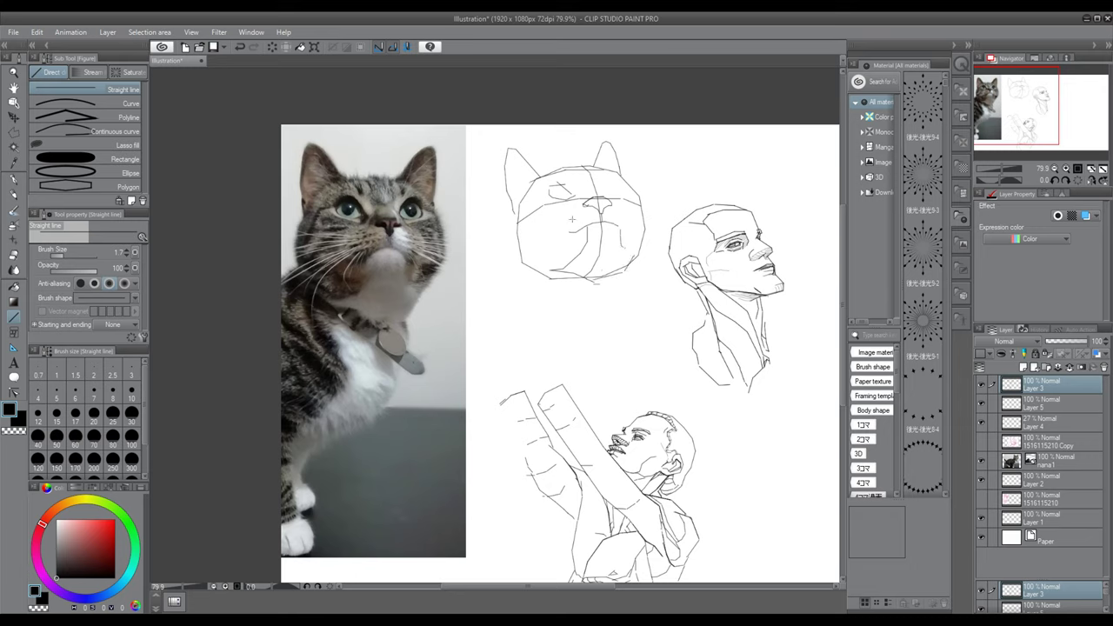
Reinforce the cat's head outline with a second pass of straight lines and draw both eyes with their irises.
{"action": "left_click_drag", "start_coordinate": [540, 192], "coordinate": [526, 217]}
{"action": "mouse_move", "coordinate": [536, 178]}
{"action": "left_mouse_down"}
{"action": "mouse_move", "coordinate": [513, 233]}
{"action": "mouse_move", "coordinate": [522, 257]}
{"action": "mouse_move", "coordinate": [588, 279]}
{"action": "left_mouse_up"}
{"action": "scroll", "coordinate": [637, 174], "scroll_direction": "down", "scroll_amount": 1}
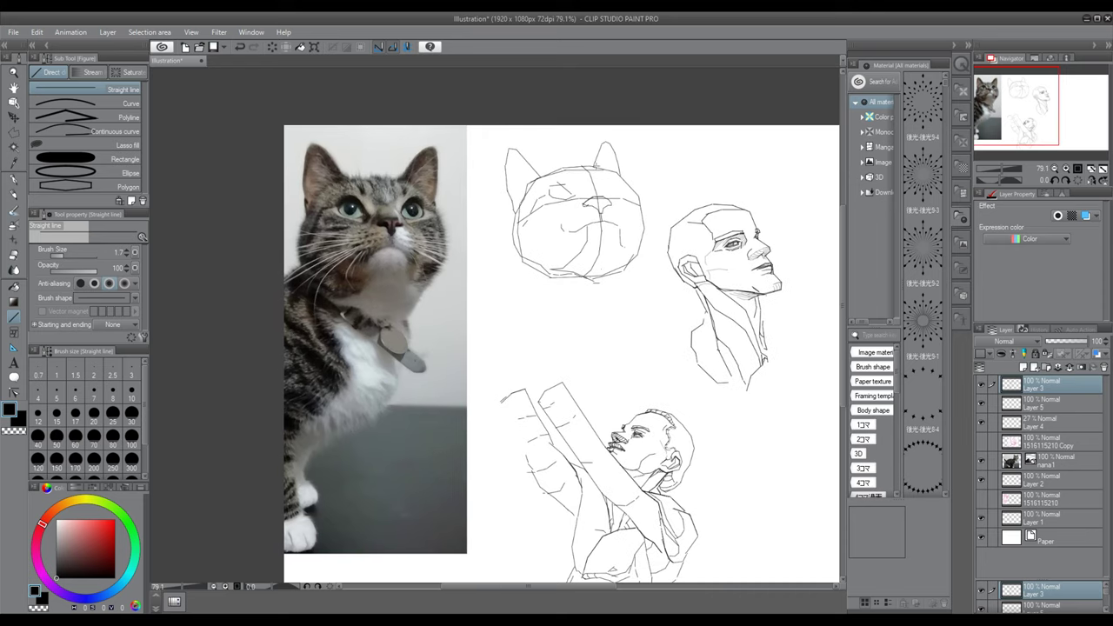
{"action": "left_click_drag", "start_coordinate": [589, 166], "coordinate": [552, 171]}
{"action": "scroll", "coordinate": [637, 251], "scroll_direction": "down", "scroll_amount": 1}
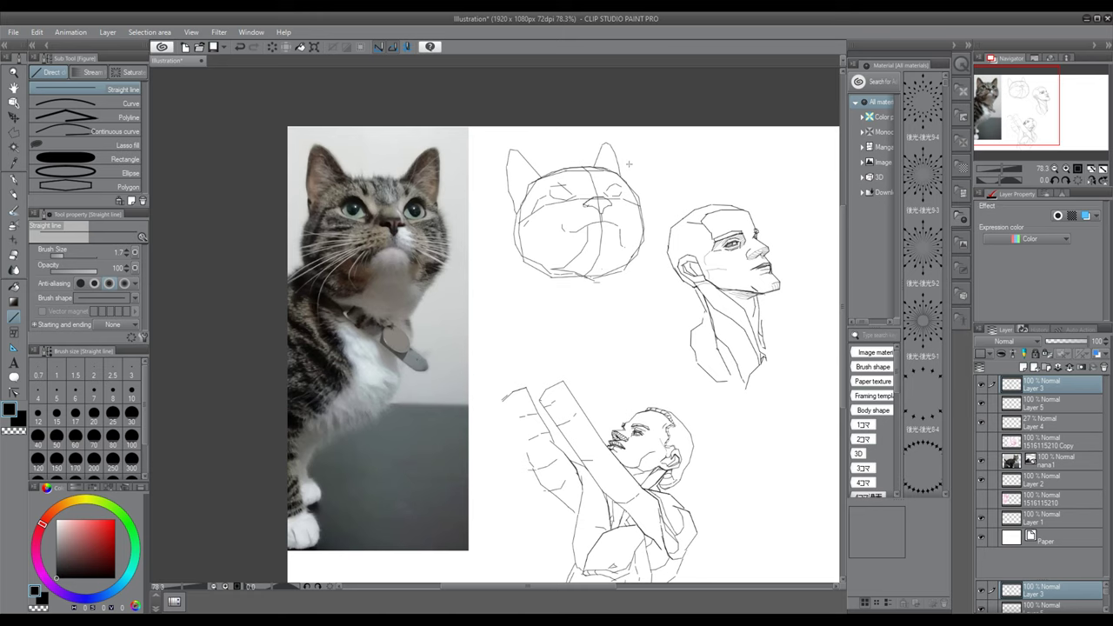
{"action": "scroll", "coordinate": [628, 164], "scroll_direction": "up", "scroll_amount": 2}
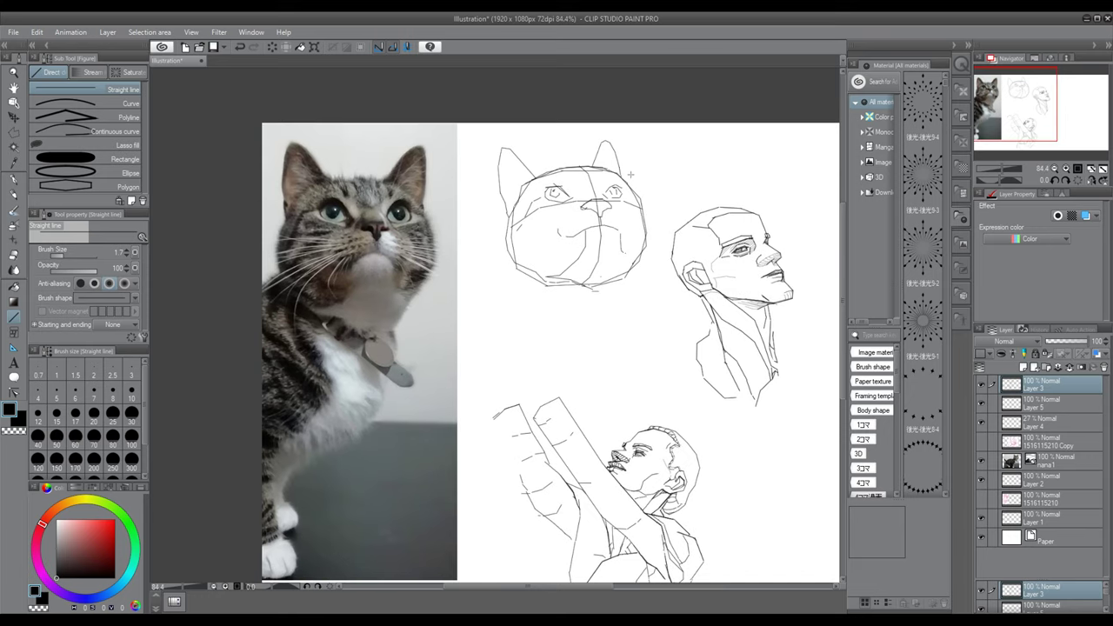
{"action": "scroll", "coordinate": [610, 193], "scroll_direction": "up", "scroll_amount": 1}
{"action": "scroll", "coordinate": [618, 179], "scroll_direction": "up", "scroll_amount": 1}
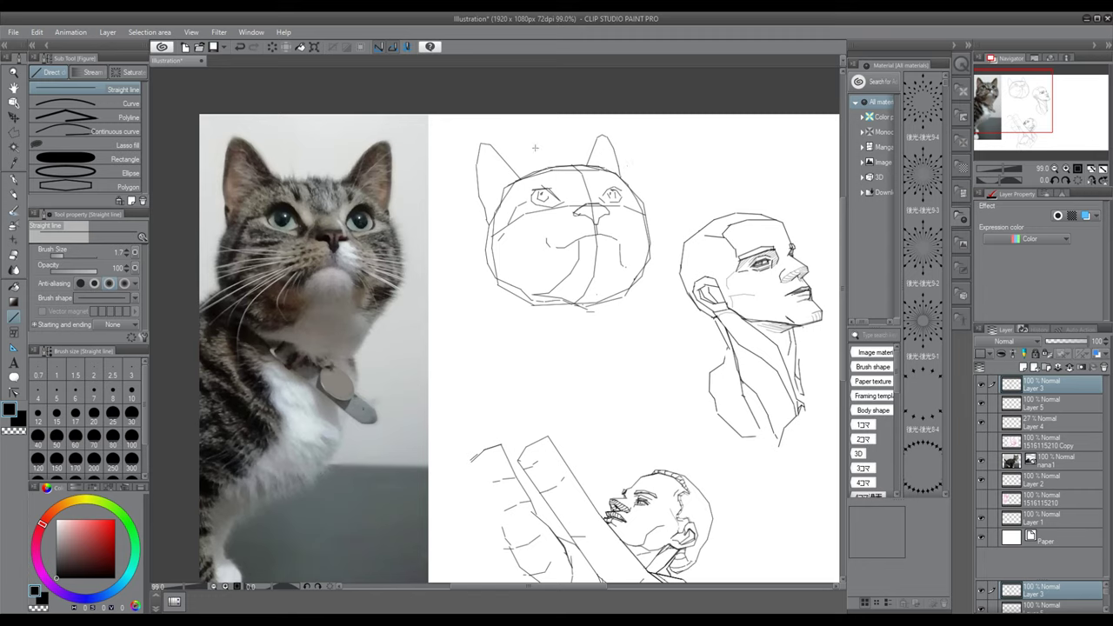
Add short fur tufts along the top of the cat's head between the ears.
{"action": "key", "text": "ctrl+z"}
{"action": "key", "text": "ctrl+y"}
{"action": "left_click_drag", "start_coordinate": [540, 170], "coordinate": [535, 166]}
{"action": "left_click_drag", "start_coordinate": [530, 173], "coordinate": [525, 169]}
Draw long straight whiskers fanning out from both sides of the cat's muzzle.
{"action": "left_click_drag", "start_coordinate": [557, 220], "coordinate": [491, 228]}
{"action": "left_click_drag", "start_coordinate": [557, 235], "coordinate": [489, 240]}
{"action": "left_click_drag", "start_coordinate": [566, 218], "coordinate": [533, 222]}
{"action": "left_click_drag", "start_coordinate": [533, 223], "coordinate": [503, 235]}
{"action": "mouse_move", "coordinate": [579, 229]}
{"action": "left_mouse_down"}
{"action": "mouse_move", "coordinate": [489, 254]}
{"action": "mouse_move", "coordinate": [511, 252]}
{"action": "mouse_move", "coordinate": [487, 274]}
{"action": "left_mouse_up"}
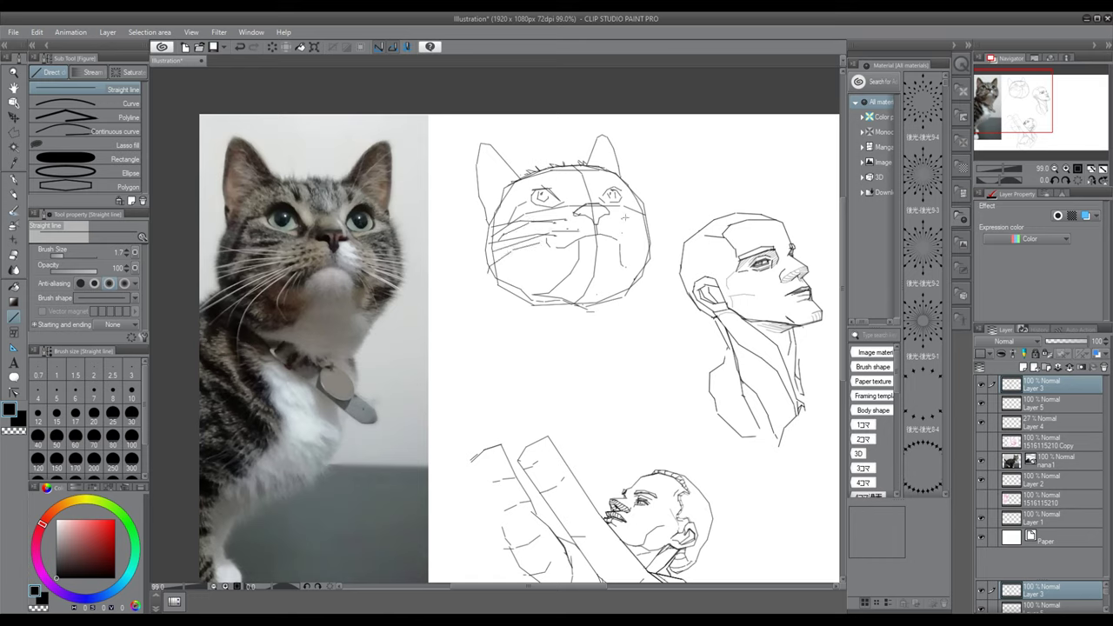
{"action": "mouse_move", "coordinate": [621, 219]}
{"action": "left_mouse_down"}
{"action": "mouse_move", "coordinate": [669, 213]}
{"action": "mouse_move", "coordinate": [646, 240]}
{"action": "mouse_move", "coordinate": [664, 248]}
{"action": "left_mouse_up"}
{"action": "scroll", "coordinate": [672, 191], "scroll_direction": "down", "scroll_amount": 1}
{"action": "scroll", "coordinate": [513, 234], "scroll_direction": "up", "scroll_amount": 2}
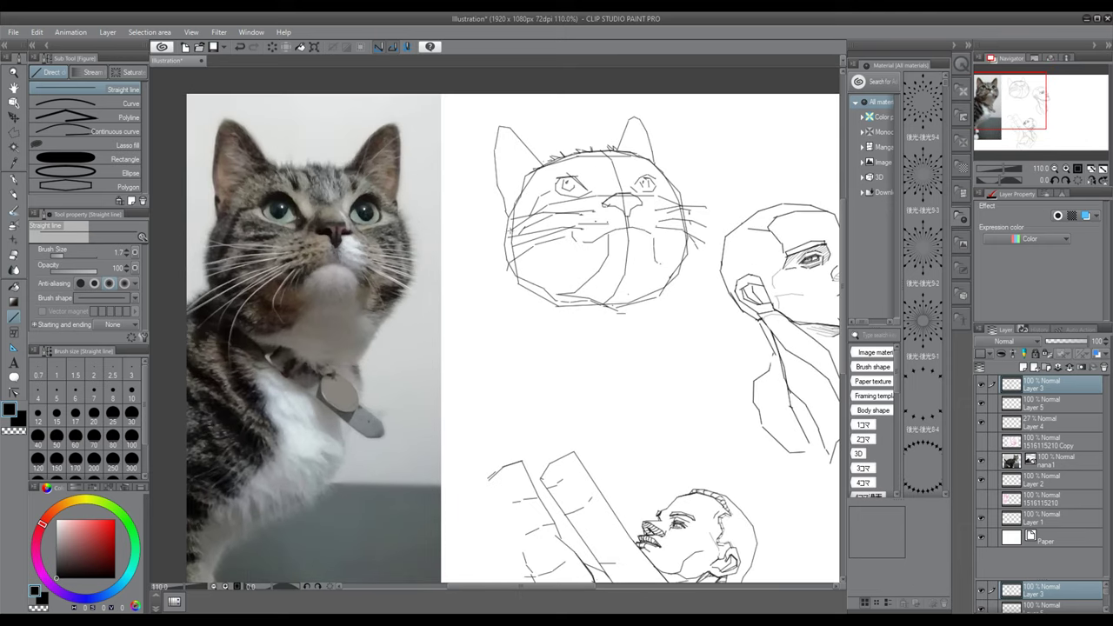
Erase the face guide lines and the doubled outline along the cat's lower near cheek.
{"action": "key", "text": "e"}
{"action": "scroll", "coordinate": [605, 308], "scroll_direction": "down", "scroll_amount": 2}
{"action": "left_click", "coordinate": [69, 255]}
{"action": "scroll", "coordinate": [532, 224], "scroll_direction": "up", "scroll_amount": 3}
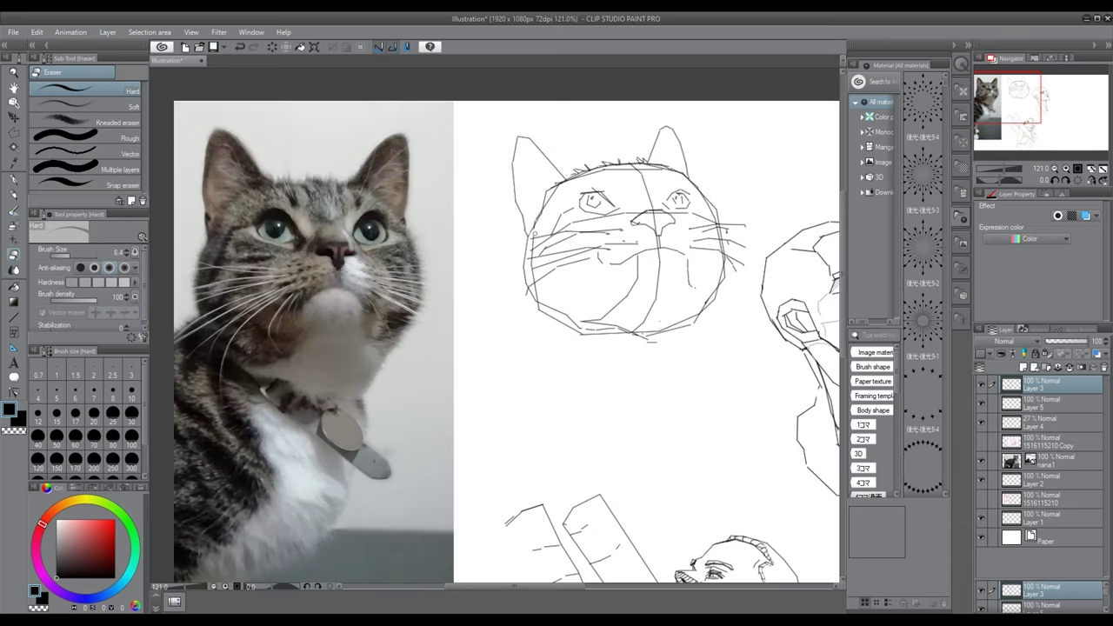
{"action": "scroll", "coordinate": [535, 274], "scroll_direction": "up", "scroll_amount": 1}
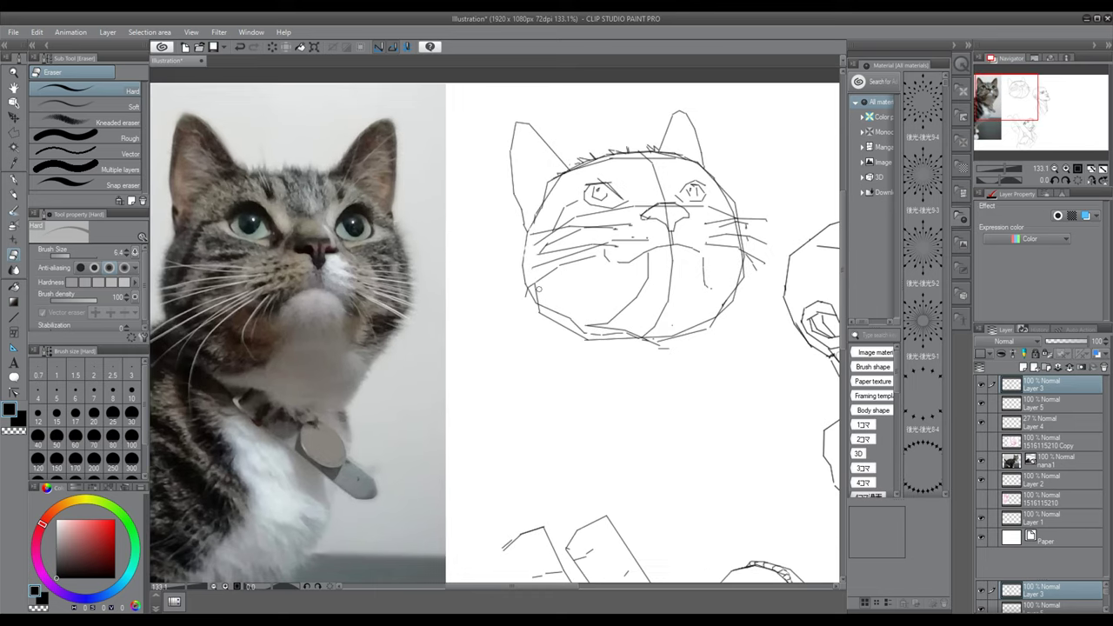
{"action": "mouse_move", "coordinate": [537, 304]}
{"action": "left_mouse_down"}
{"action": "mouse_move", "coordinate": [565, 334]}
{"action": "mouse_move", "coordinate": [634, 339]}
{"action": "mouse_move", "coordinate": [579, 336]}
{"action": "left_mouse_up"}
{"action": "mouse_move", "coordinate": [655, 335]}
{"action": "left_mouse_down"}
{"action": "mouse_move", "coordinate": [646, 335]}
{"action": "mouse_move", "coordinate": [673, 266]}
{"action": "left_mouse_up"}
{"action": "mouse_move", "coordinate": [668, 210]}
{"action": "left_mouse_down"}
{"action": "mouse_move", "coordinate": [659, 181]}
{"action": "mouse_move", "coordinate": [627, 159]}
{"action": "mouse_move", "coordinate": [547, 198]}
{"action": "mouse_move", "coordinate": [536, 226]}
{"action": "left_mouse_up"}
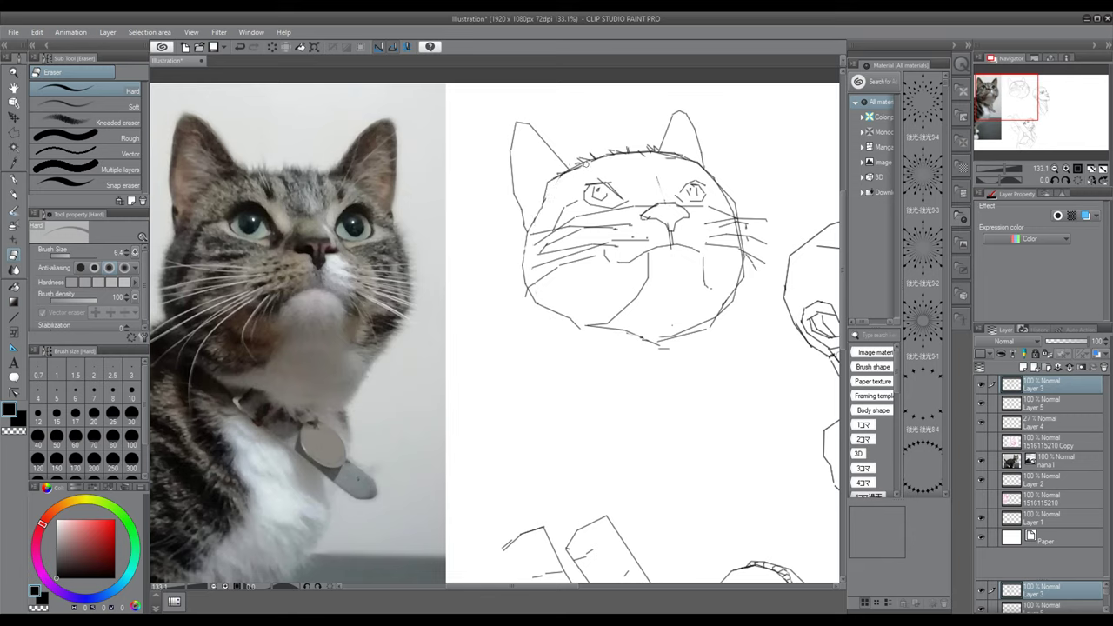
Erase the leftover guide line around the nose, the doubled far jaw contour and the outline across the top of the head.
{"action": "mouse_move", "coordinate": [669, 236]}
{"action": "left_mouse_down"}
{"action": "mouse_move", "coordinate": [676, 254]}
{"action": "mouse_move", "coordinate": [647, 203]}
{"action": "left_mouse_up"}
{"action": "scroll", "coordinate": [560, 223], "scroll_direction": "down", "scroll_amount": 2}
{"action": "scroll", "coordinate": [560, 223], "scroll_direction": "up", "scroll_amount": 3}
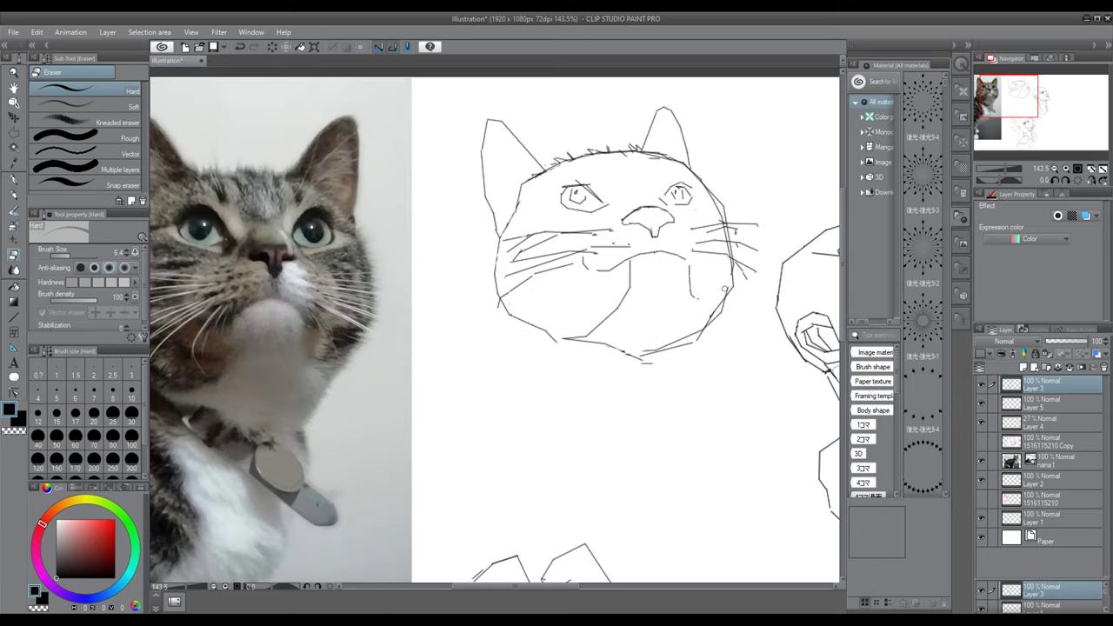
{"action": "left_click_drag", "start_coordinate": [704, 341], "coordinate": [658, 367]}
{"action": "mouse_move", "coordinate": [633, 153]}
{"action": "left_mouse_down"}
{"action": "mouse_move", "coordinate": [558, 159]}
{"action": "mouse_move", "coordinate": [678, 157]}
{"action": "mouse_move", "coordinate": [622, 168]}
{"action": "mouse_move", "coordinate": [606, 149]}
{"action": "mouse_move", "coordinate": [551, 167]}
{"action": "left_mouse_up"}
{"action": "scroll", "coordinate": [667, 187], "scroll_direction": "down", "scroll_amount": 5}
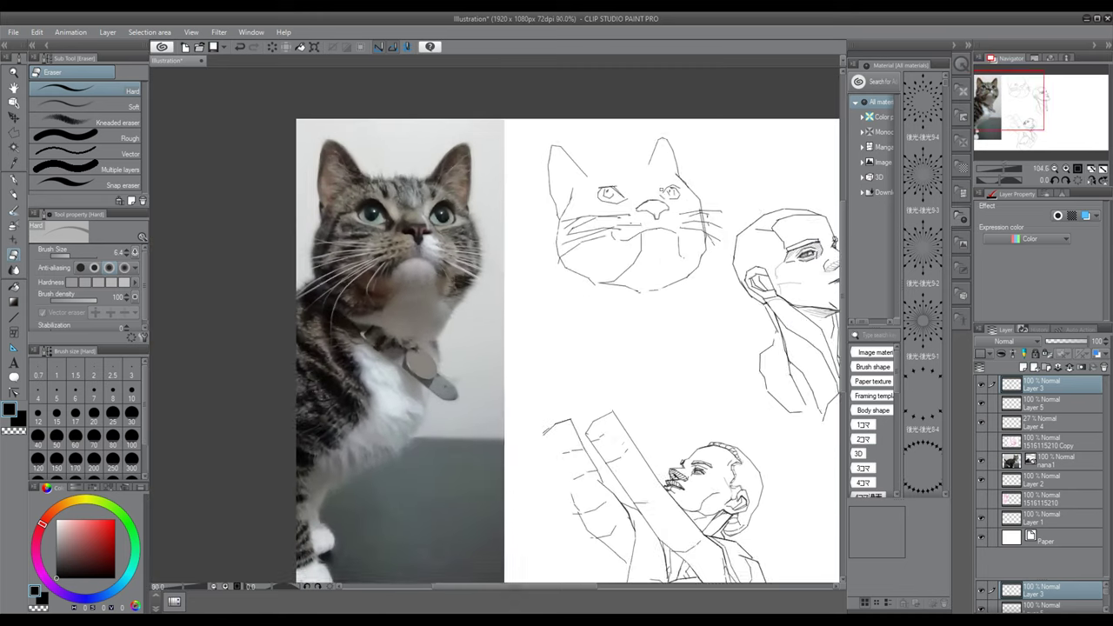
{"action": "scroll", "coordinate": [668, 187], "scroll_direction": "up", "scroll_amount": 1}
{"action": "left_click", "coordinate": [13, 180]}
{"action": "scroll", "coordinate": [658, 179], "scroll_direction": "up", "scroll_amount": 2}
{"action": "left_click", "coordinate": [13, 254]}
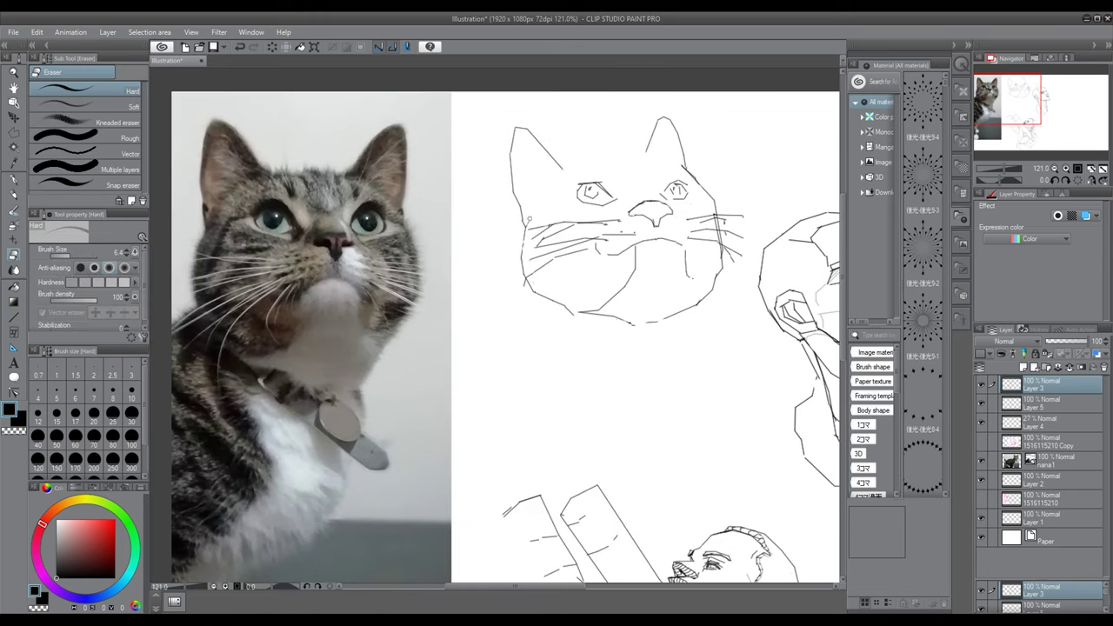
Draw a jagged fur outline up the near cheek and across the top of the head between the ears.
{"action": "key", "text": "u"}
{"action": "left_click_drag", "start_coordinate": [522, 239], "coordinate": [527, 232]}
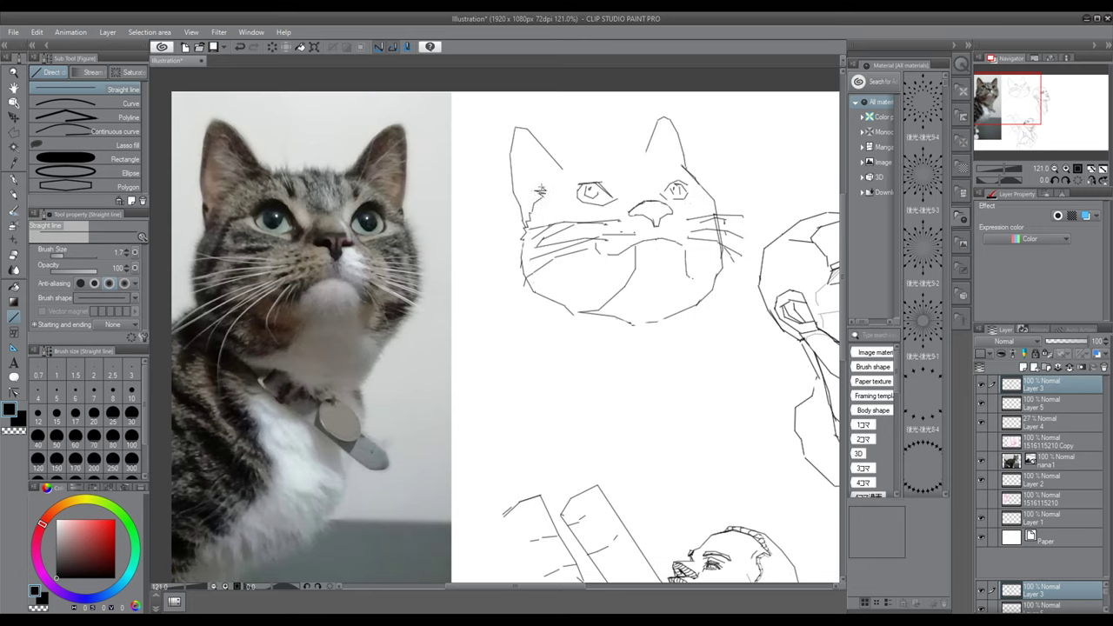
{"action": "mouse_move", "coordinate": [551, 171]}
{"action": "left_mouse_down"}
{"action": "mouse_move", "coordinate": [545, 184]}
{"action": "mouse_move", "coordinate": [595, 155]}
{"action": "mouse_move", "coordinate": [673, 160]}
{"action": "left_mouse_up"}
{"action": "scroll", "coordinate": [663, 136], "scroll_direction": "down", "scroll_amount": 1}
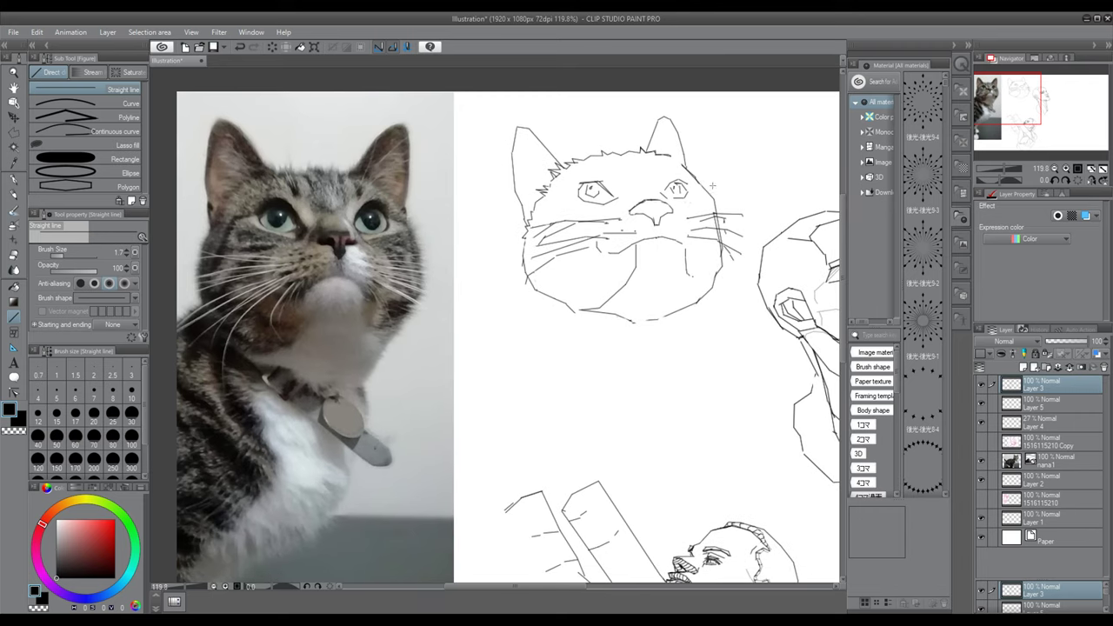
Replace the smooth head contour below the far ear with jagged fur, cleaning up the old line with the eraser.
{"action": "scroll", "coordinate": [711, 186], "scroll_direction": "up", "scroll_amount": 1}
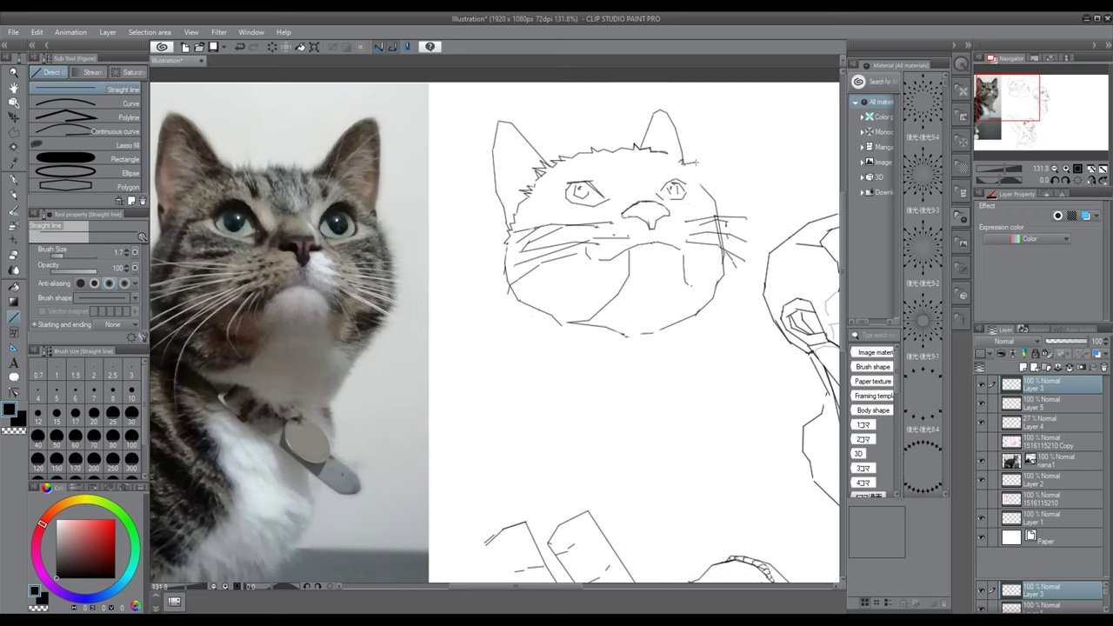
{"action": "key", "text": "e"}
{"action": "scroll", "coordinate": [701, 209], "scroll_direction": "down", "scroll_amount": 3}
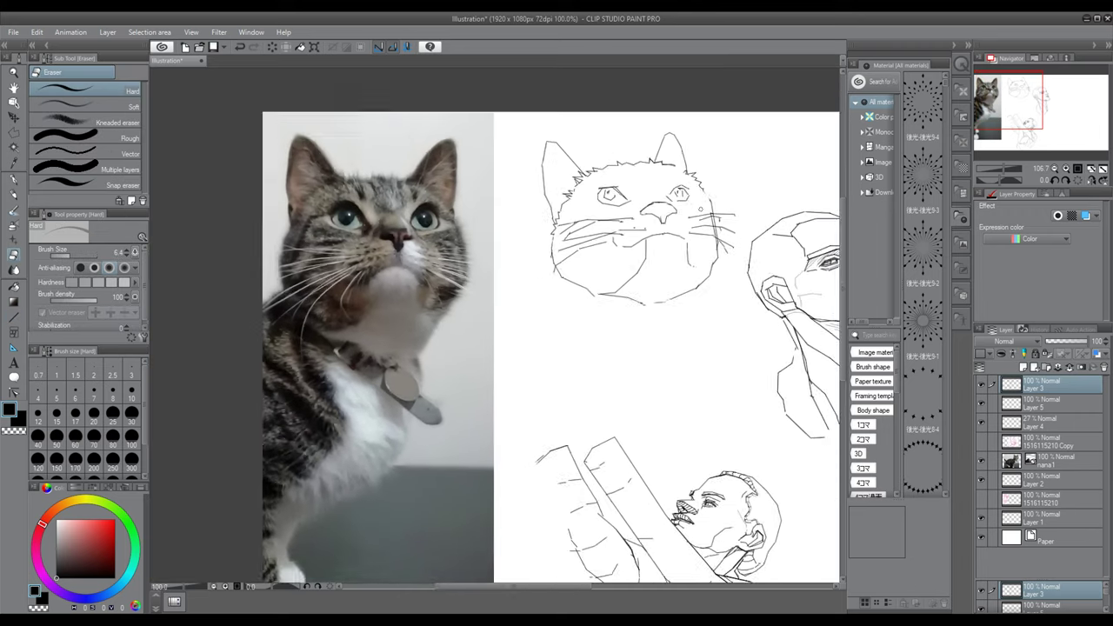
{"action": "scroll", "coordinate": [700, 210], "scroll_direction": "down", "scroll_amount": 3}
{"action": "key", "text": "u"}
{"action": "scroll", "coordinate": [652, 218], "scroll_direction": "up", "scroll_amount": 7}
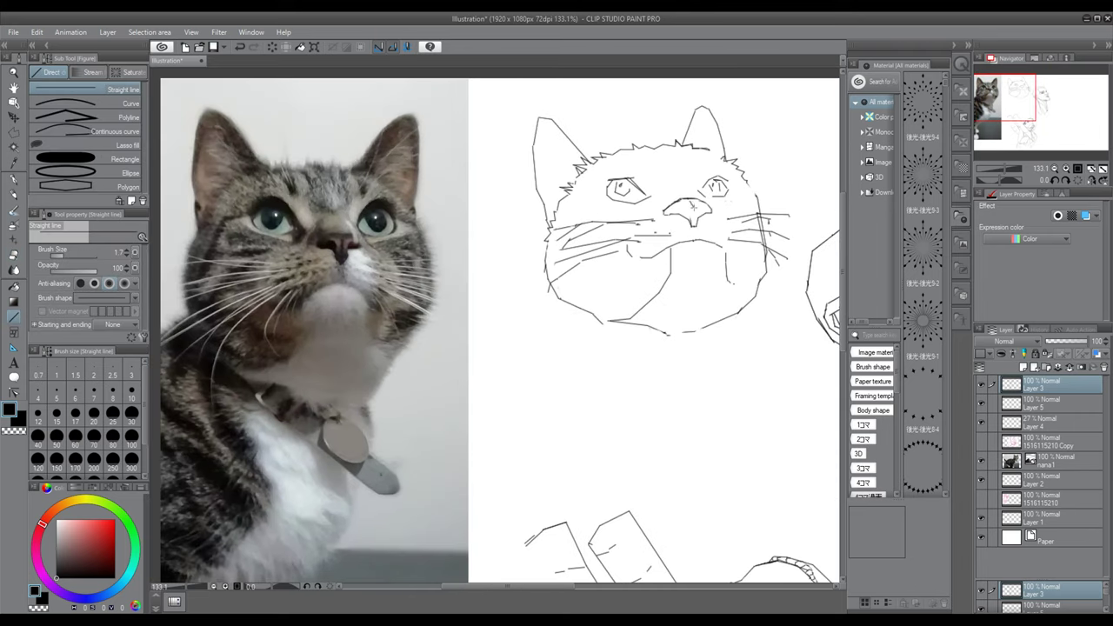
{"action": "scroll", "coordinate": [693, 219], "scroll_direction": "up", "scroll_amount": 1}
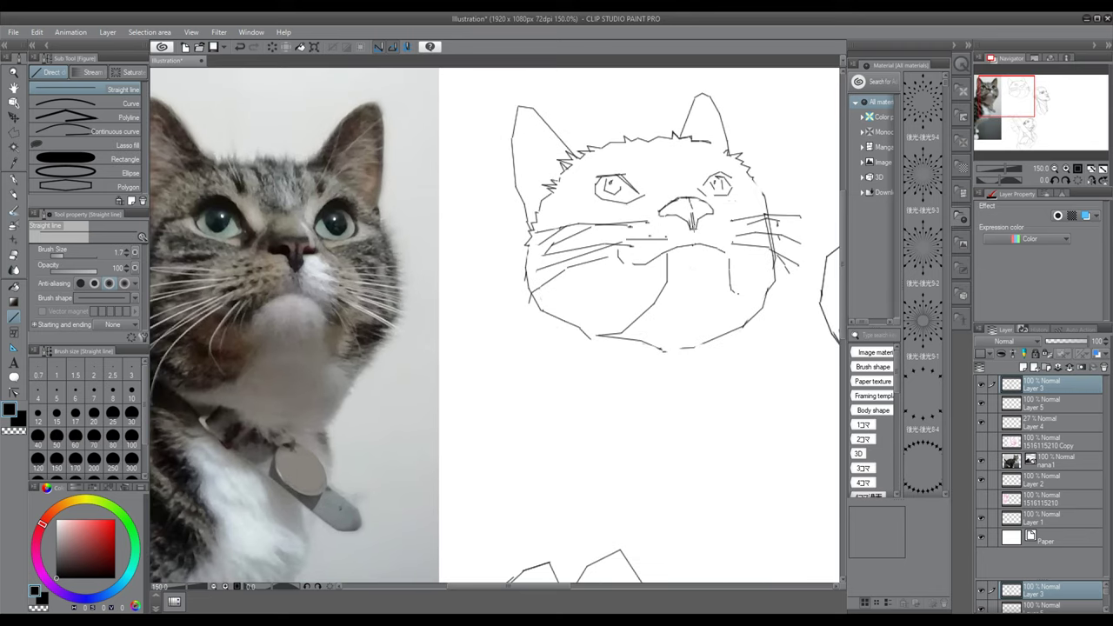
Darken the centre of the cat's nose and add straight lines for its far side and bridge.
{"action": "mouse_move", "coordinate": [692, 228]}
{"action": "left_mouse_down"}
{"action": "mouse_move", "coordinate": [688, 200]}
{"action": "mouse_move", "coordinate": [708, 203]}
{"action": "left_mouse_up"}
{"action": "scroll", "coordinate": [689, 203], "scroll_direction": "down", "scroll_amount": 1}
{"action": "scroll", "coordinate": [709, 201], "scroll_direction": "up", "scroll_amount": 1}
{"action": "mouse_move", "coordinate": [682, 183]}
{"action": "left_mouse_down"}
{"action": "mouse_move", "coordinate": [700, 198]}
{"action": "mouse_move", "coordinate": [717, 177]}
{"action": "left_mouse_up"}
{"action": "scroll", "coordinate": [703, 198], "scroll_direction": "down", "scroll_amount": 2}
{"action": "scroll", "coordinate": [696, 198], "scroll_direction": "up", "scroll_amount": 2}
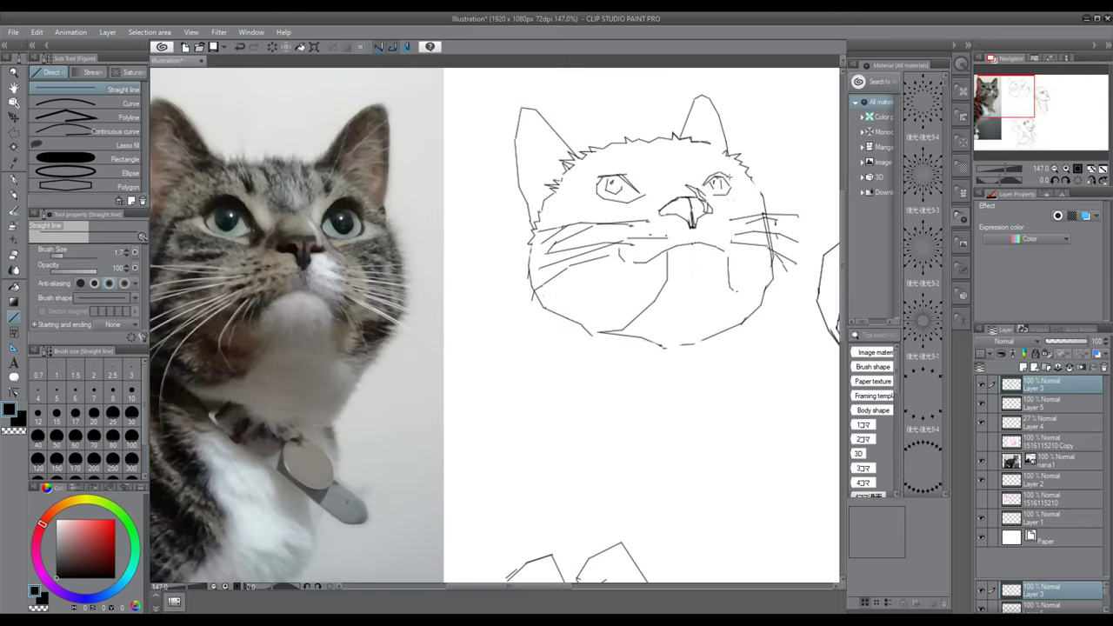
{"action": "scroll", "coordinate": [608, 176], "scroll_direction": "up", "scroll_amount": 1}
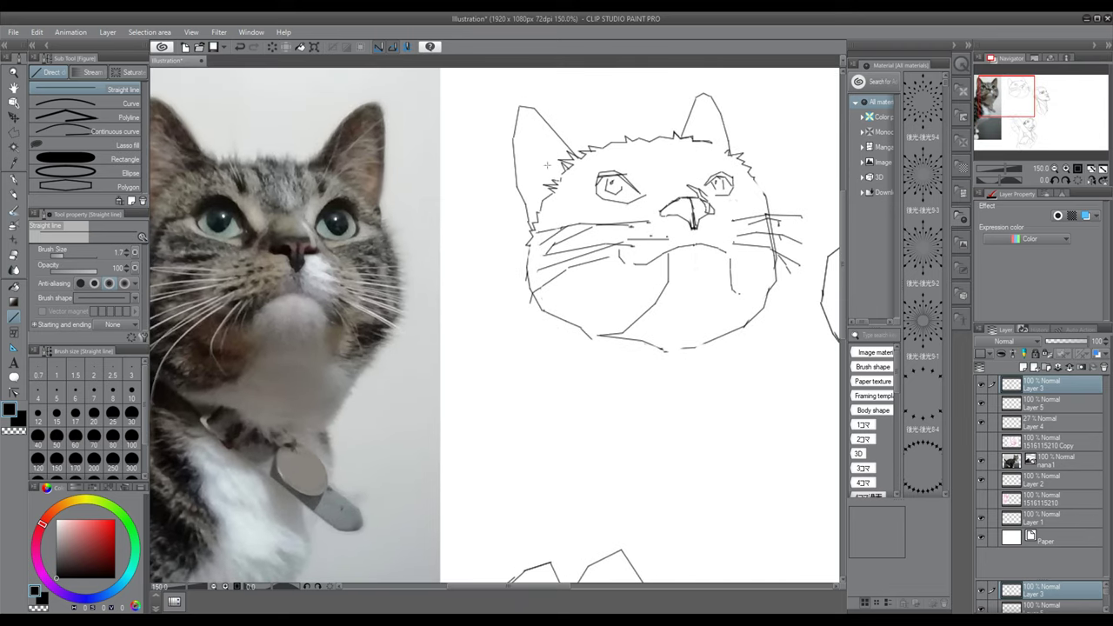
Thicken the near eye's upper lid with heavier straight lines and set the line brush size to 2.4.
{"action": "scroll", "coordinate": [608, 176], "scroll_direction": "up", "scroll_amount": 1}
{"action": "left_click_drag", "start_coordinate": [597, 187], "coordinate": [601, 173]}
{"action": "left_click_drag", "start_coordinate": [600, 175], "coordinate": [627, 171]}
{"action": "mouse_move", "coordinate": [622, 171]}
{"action": "left_mouse_down"}
{"action": "mouse_move", "coordinate": [651, 196]}
{"action": "mouse_move", "coordinate": [601, 176]}
{"action": "left_mouse_up"}
{"action": "key", "text": "e"}
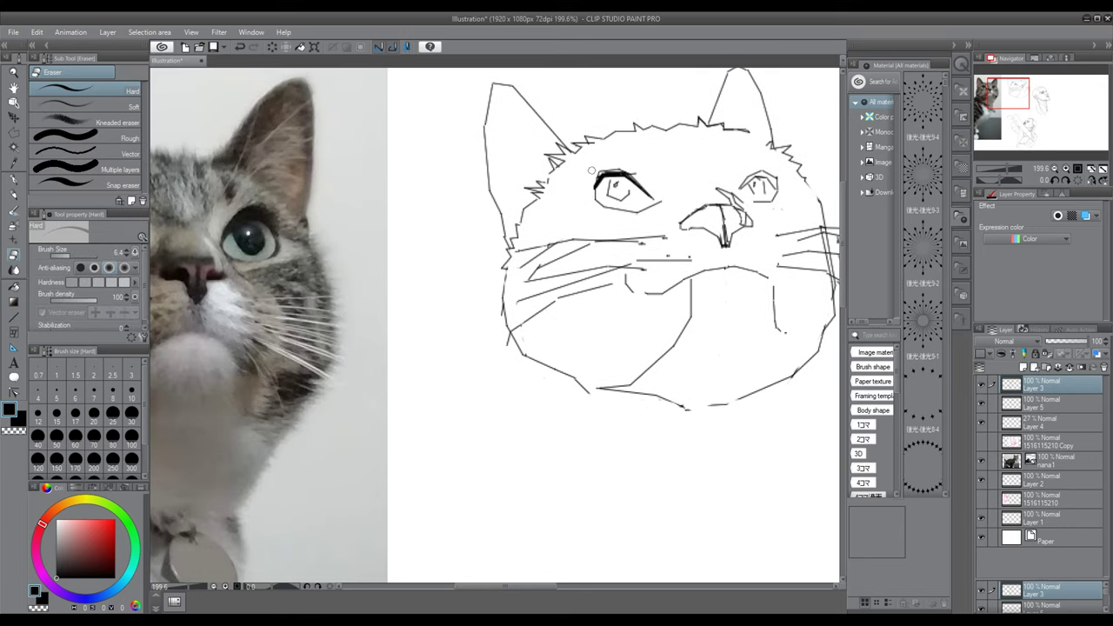
{"action": "scroll", "coordinate": [643, 166], "scroll_direction": "down", "scroll_amount": 2}
{"action": "key", "text": "u"}
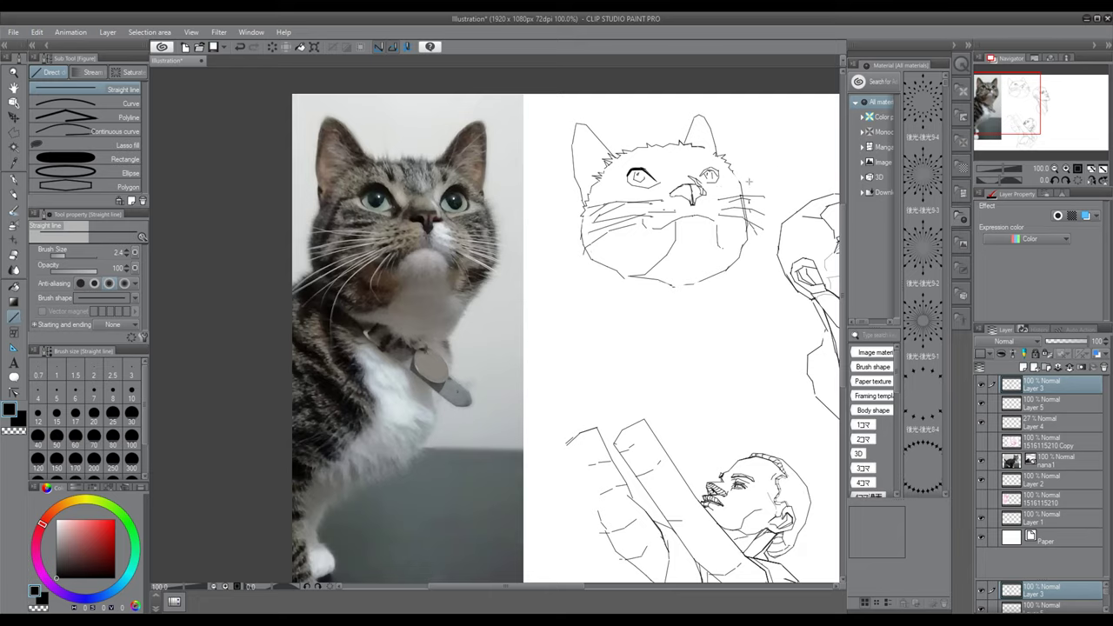
Thicken the far eye's upper lid with short straight strokes.
{"action": "scroll", "coordinate": [695, 174], "scroll_direction": "up", "scroll_amount": 2}
{"action": "mouse_move", "coordinate": [667, 179]}
{"action": "left_mouse_down"}
{"action": "mouse_move", "coordinate": [684, 165]}
{"action": "mouse_move", "coordinate": [677, 173]}
{"action": "left_mouse_up"}
{"action": "mouse_move", "coordinate": [668, 178]}
{"action": "left_mouse_down"}
{"action": "mouse_move", "coordinate": [687, 163]}
{"action": "mouse_move", "coordinate": [703, 179]}
{"action": "left_mouse_up"}
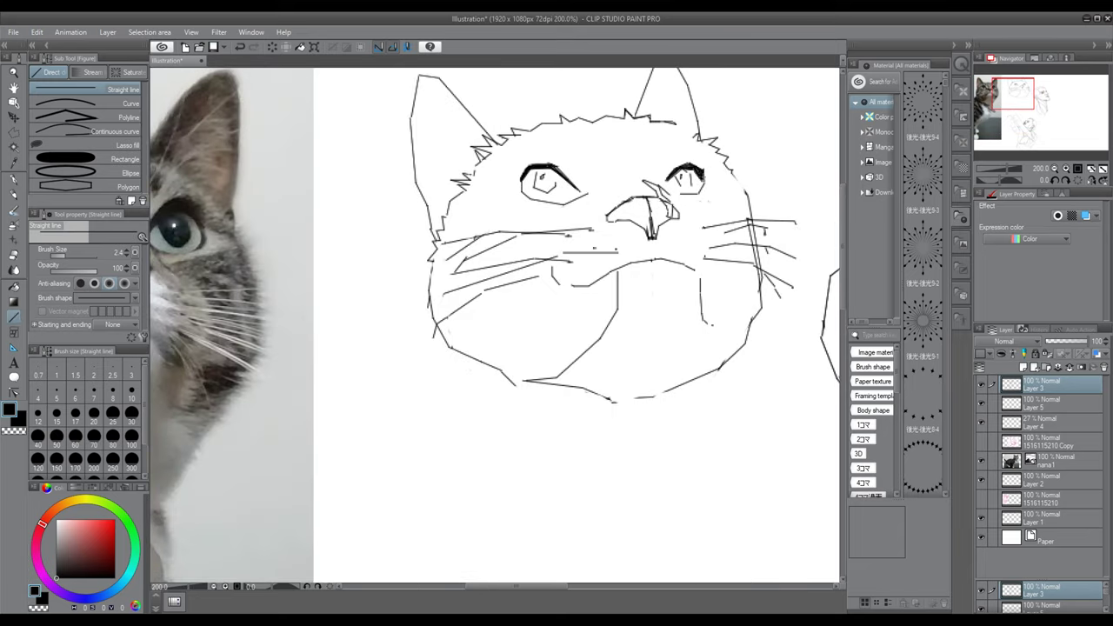
{"action": "scroll", "coordinate": [699, 173], "scroll_direction": "down", "scroll_amount": 2}
{"action": "scroll", "coordinate": [700, 174], "scroll_direction": "up", "scroll_amount": 3}
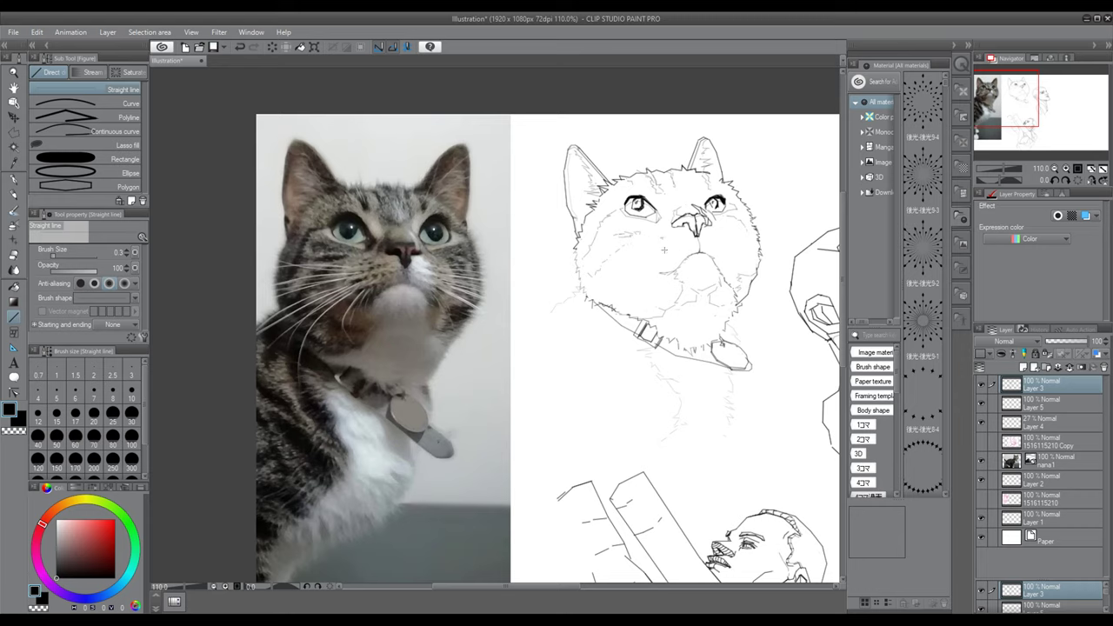
Set the line brush size to 1.2 and mark small whisker dots on both sides of the muzzle.
{"action": "mouse_move", "coordinate": [53, 255]}
{"action": "left_mouse_down"}
{"action": "mouse_move", "coordinate": [73, 256]}
{"action": "mouse_move", "coordinate": [61, 255]}
{"action": "left_mouse_up"}
{"action": "scroll", "coordinate": [591, 256], "scroll_direction": "up", "scroll_amount": 2}
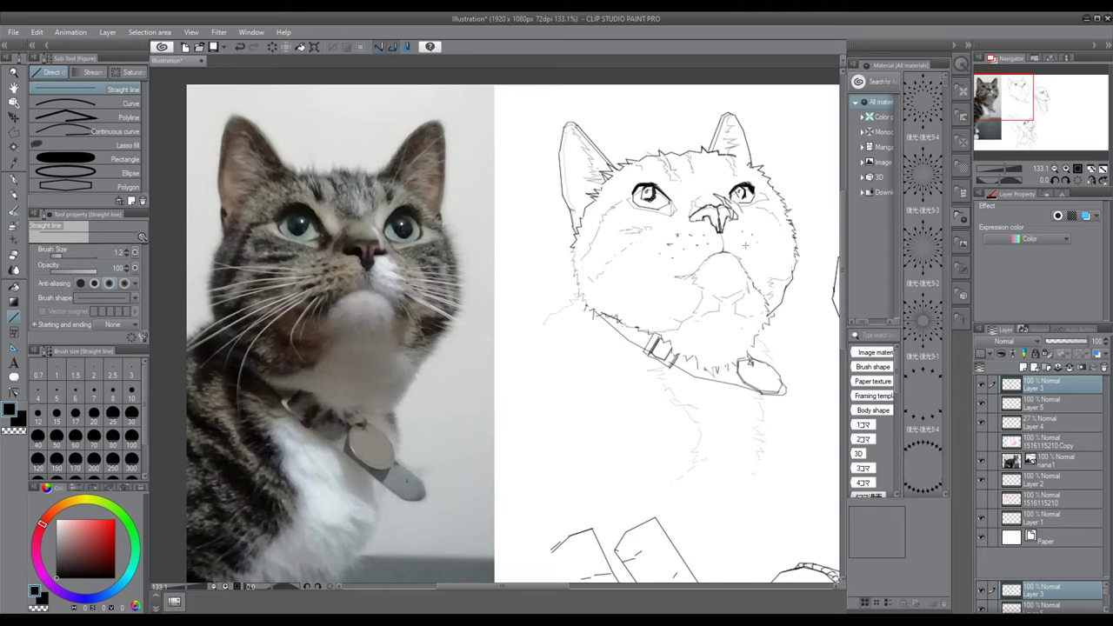
{"action": "scroll", "coordinate": [435, 277], "scroll_direction": "down", "scroll_amount": 1}
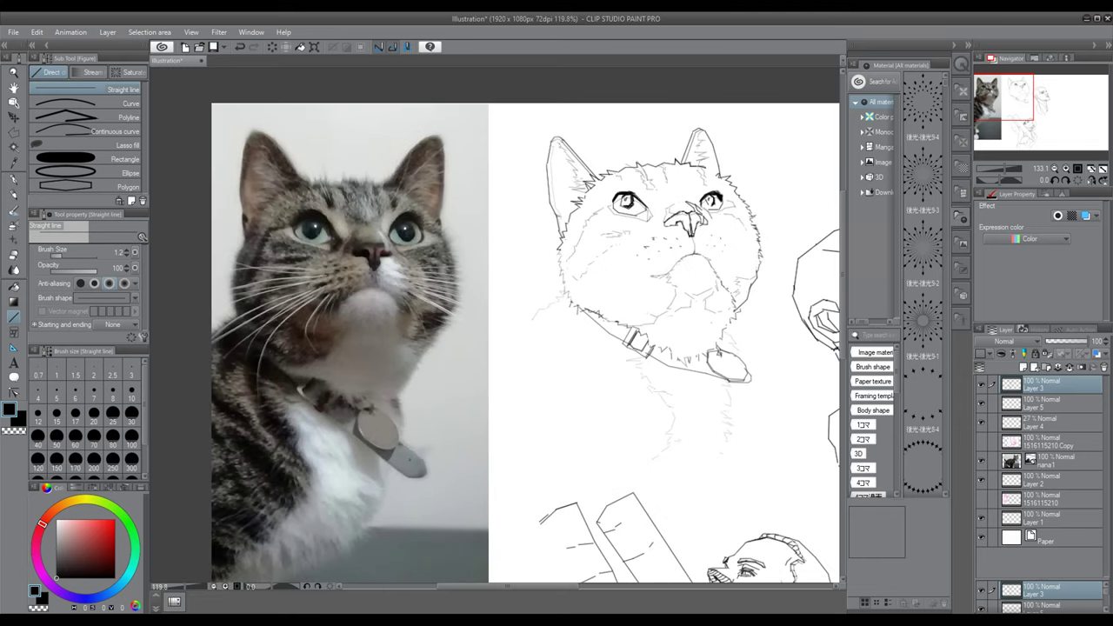
Set the line brush size to 0.4 and draw thin straight whiskers on both sides of the cat's muzzle.
{"action": "left_click", "coordinate": [54, 256]}
{"action": "scroll", "coordinate": [487, 233], "scroll_direction": "down", "scroll_amount": 1}
{"action": "left_click_drag", "start_coordinate": [652, 237], "coordinate": [567, 253]}
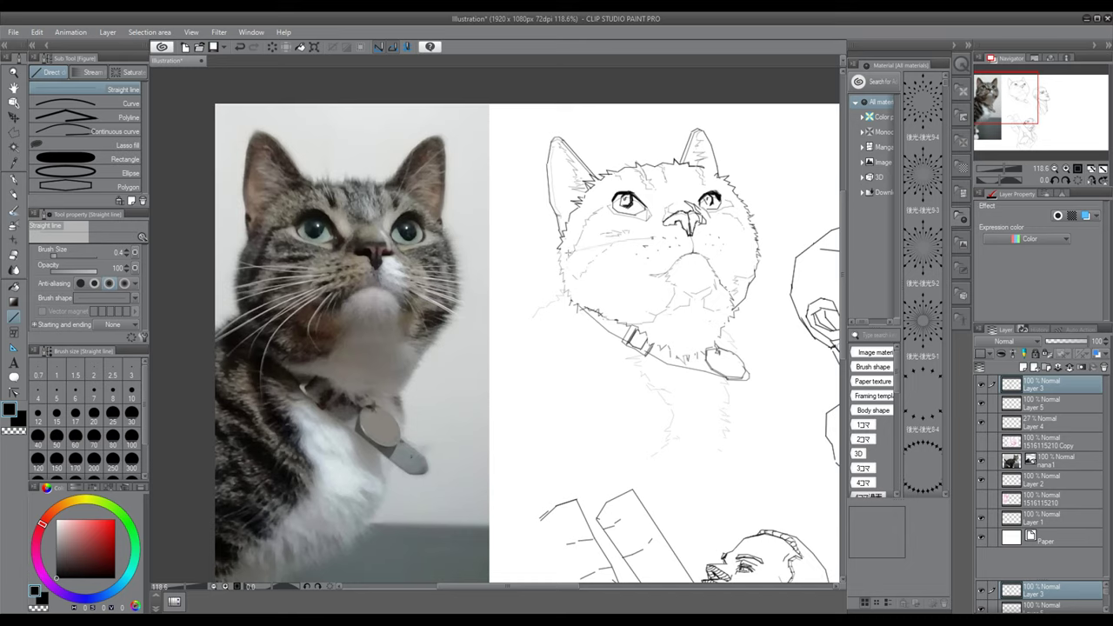
{"action": "mouse_move", "coordinate": [661, 247]}
{"action": "left_mouse_down"}
{"action": "mouse_move", "coordinate": [589, 239]}
{"action": "mouse_move", "coordinate": [635, 256]}
{"action": "mouse_move", "coordinate": [574, 276]}
{"action": "left_mouse_up"}
{"action": "left_click_drag", "start_coordinate": [623, 239], "coordinate": [568, 256]}
{"action": "scroll", "coordinate": [651, 250], "scroll_direction": "down", "scroll_amount": 2}
{"action": "scroll", "coordinate": [751, 236], "scroll_direction": "up", "scroll_amount": 1}
{"action": "left_click_drag", "start_coordinate": [704, 236], "coordinate": [737, 239]}
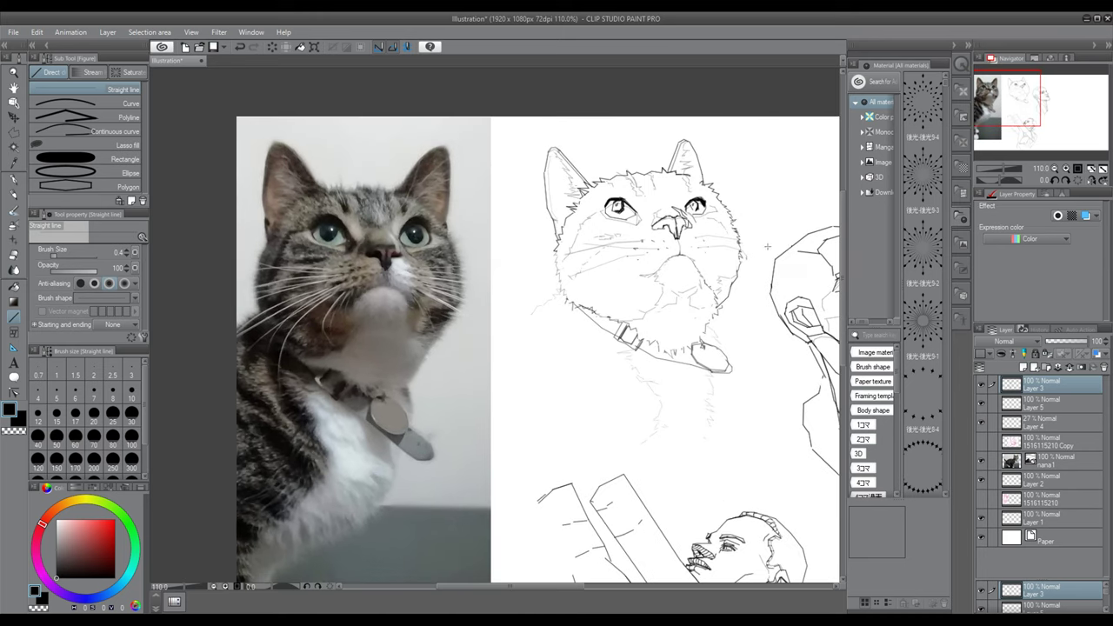
{"action": "scroll", "coordinate": [745, 268], "scroll_direction": "down", "scroll_amount": 2}
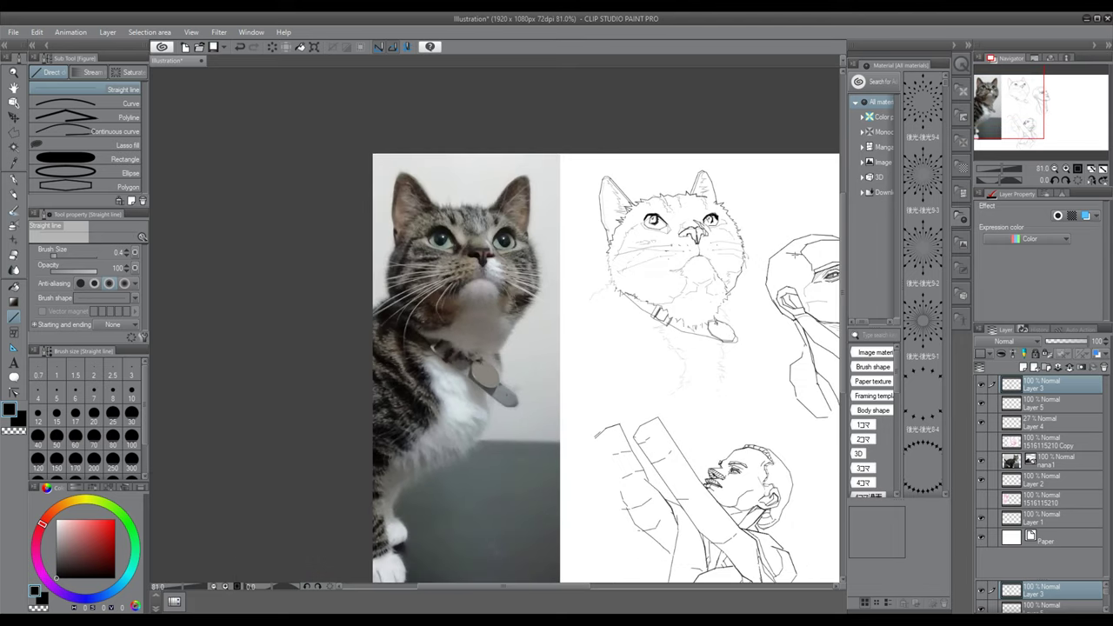
Set the line brush size to 3.5 and fill the near eye's pupil with solid black strokes.
{"action": "scroll", "coordinate": [784, 256], "scroll_direction": "up", "scroll_amount": 1}
{"action": "scroll", "coordinate": [782, 258], "scroll_direction": "up", "scroll_amount": 1}
{"action": "scroll", "coordinate": [769, 257], "scroll_direction": "down", "scroll_amount": 7}
{"action": "scroll", "coordinate": [758, 219], "scroll_direction": "up", "scroll_amount": 10}
{"action": "scroll", "coordinate": [651, 252], "scroll_direction": "down", "scroll_amount": 2}
{"action": "left_click_drag", "start_coordinate": [56, 256], "coordinate": [61, 255]}
{"action": "left_click_drag", "start_coordinate": [429, 185], "coordinate": [446, 173]}
{"action": "key", "text": "ctrl+z"}
{"action": "left_click_drag", "start_coordinate": [61, 256], "coordinate": [66, 255]}
{"action": "left_click_drag", "start_coordinate": [443, 191], "coordinate": [457, 183]}
{"action": "key", "text": "ctrl+z"}
{"action": "scroll", "coordinate": [613, 253], "scroll_direction": "up", "scroll_amount": 1}
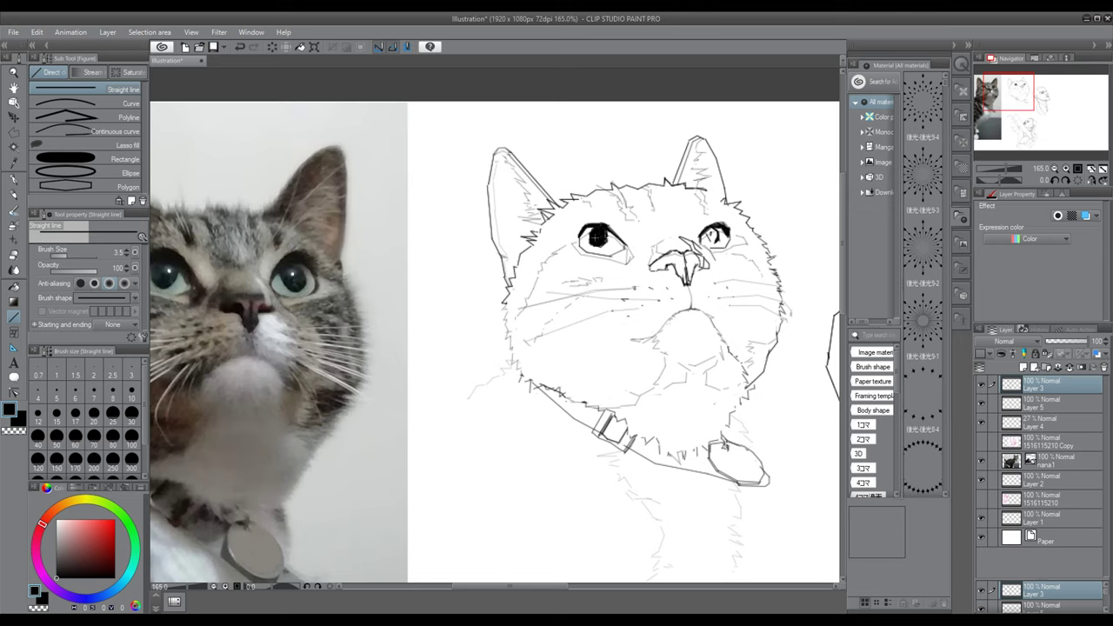
{"action": "scroll", "coordinate": [648, 232], "scroll_direction": "down", "scroll_amount": 5}
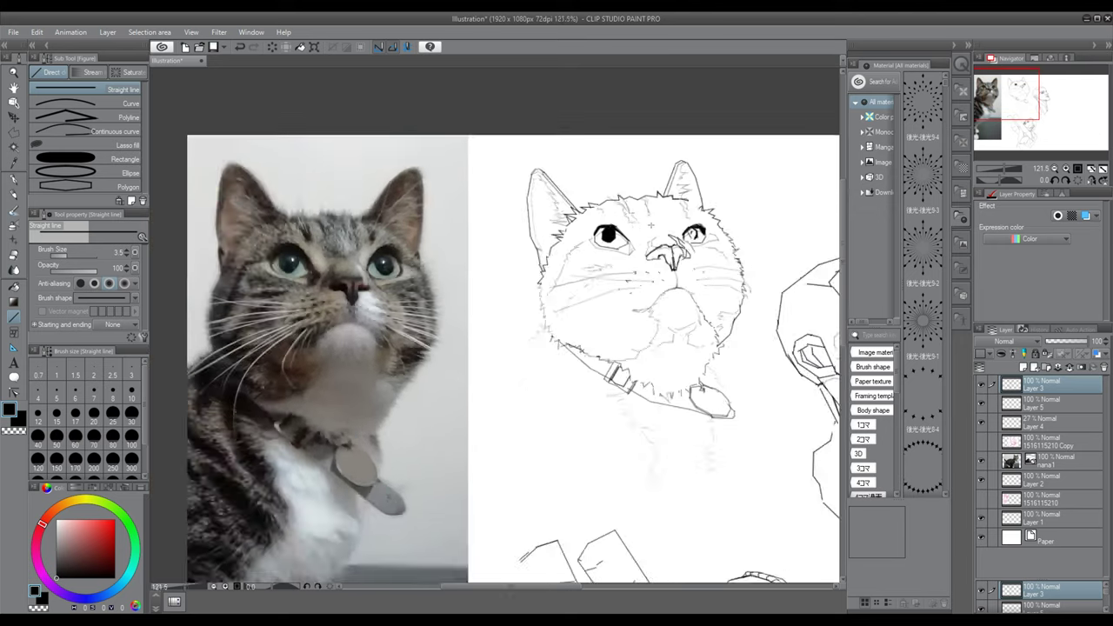
Fill the far eye's pupil with solid black strokes.
{"action": "scroll", "coordinate": [712, 242], "scroll_direction": "up", "scroll_amount": 4}
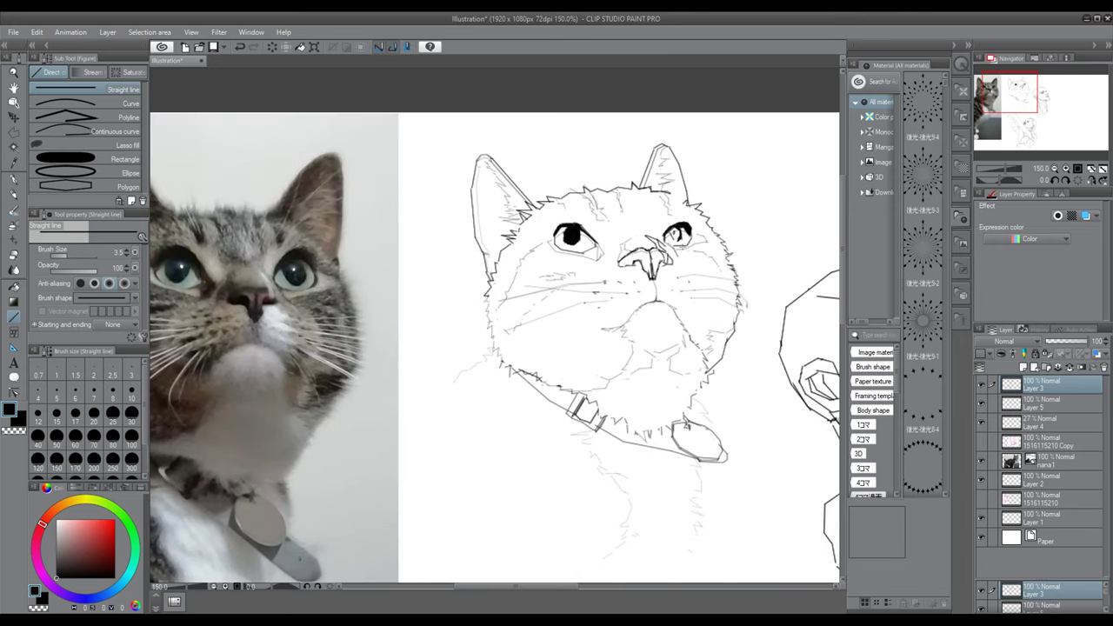
{"action": "scroll", "coordinate": [650, 249], "scroll_direction": "down", "scroll_amount": 1}
{"action": "scroll", "coordinate": [607, 242], "scroll_direction": "up", "scroll_amount": 1}
{"action": "scroll", "coordinate": [495, 348], "scroll_direction": "down", "scroll_amount": 3}
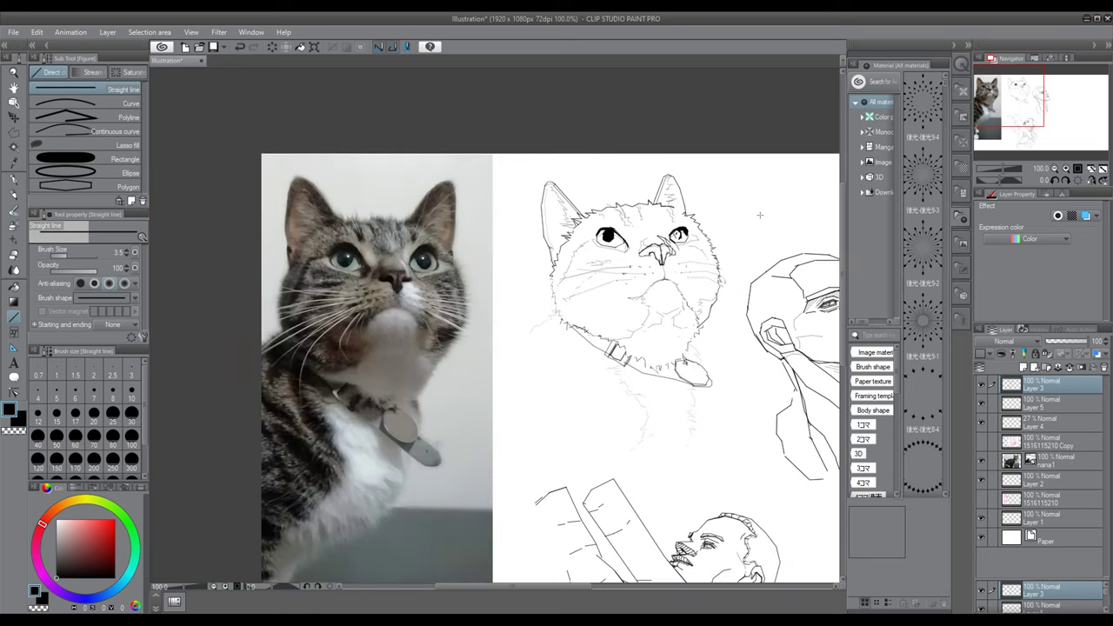
{"action": "scroll", "coordinate": [494, 348], "scroll_direction": "up", "scroll_amount": 3}
{"action": "scroll", "coordinate": [648, 245], "scroll_direction": "up", "scroll_amount": 2}
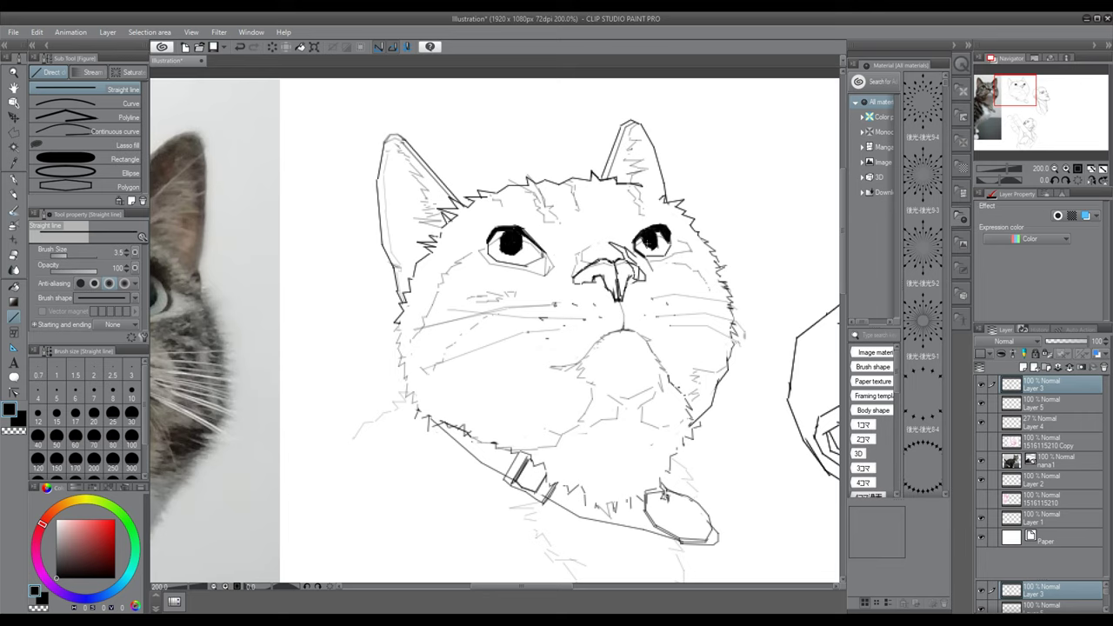
Set the line brush size to 1.3, choose white and add small highlights to both pupils.
{"action": "scroll", "coordinate": [598, 237], "scroll_direction": "down", "scroll_amount": 4}
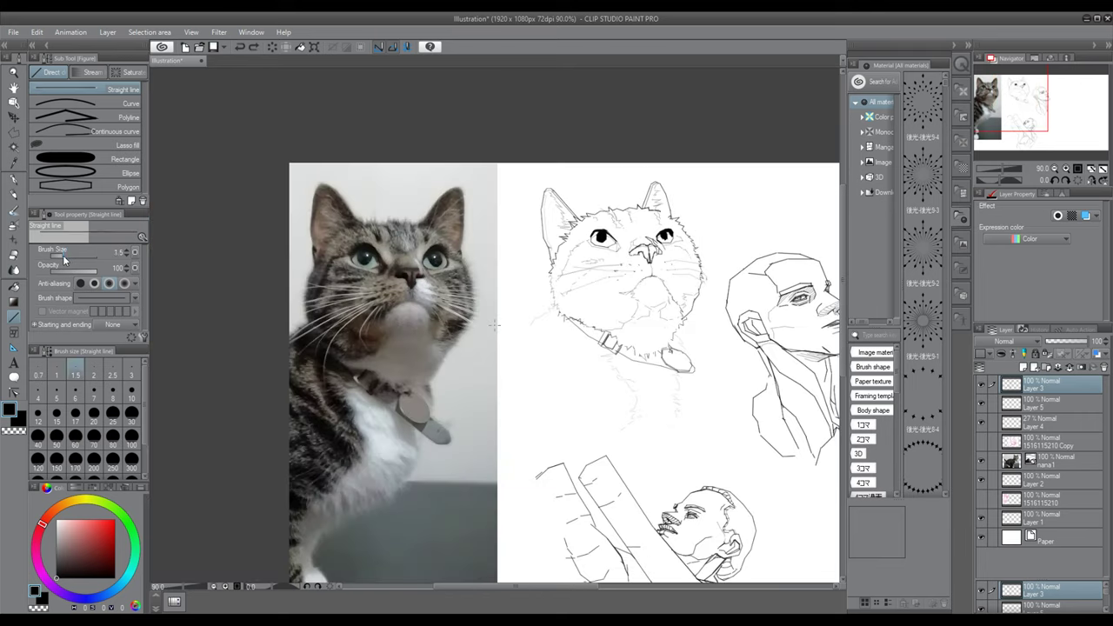
{"action": "scroll", "coordinate": [608, 236], "scroll_direction": "up", "scroll_amount": 2}
{"action": "scroll", "coordinate": [624, 257], "scroll_direction": "up", "scroll_amount": 1}
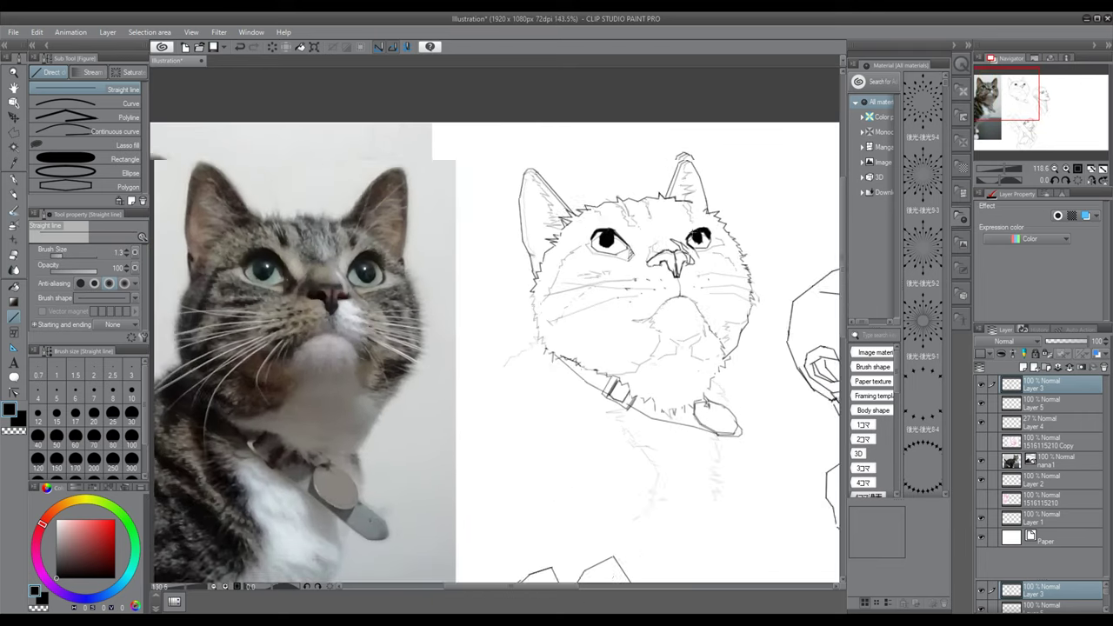
{"action": "scroll", "coordinate": [615, 257], "scroll_direction": "down", "scroll_amount": 1}
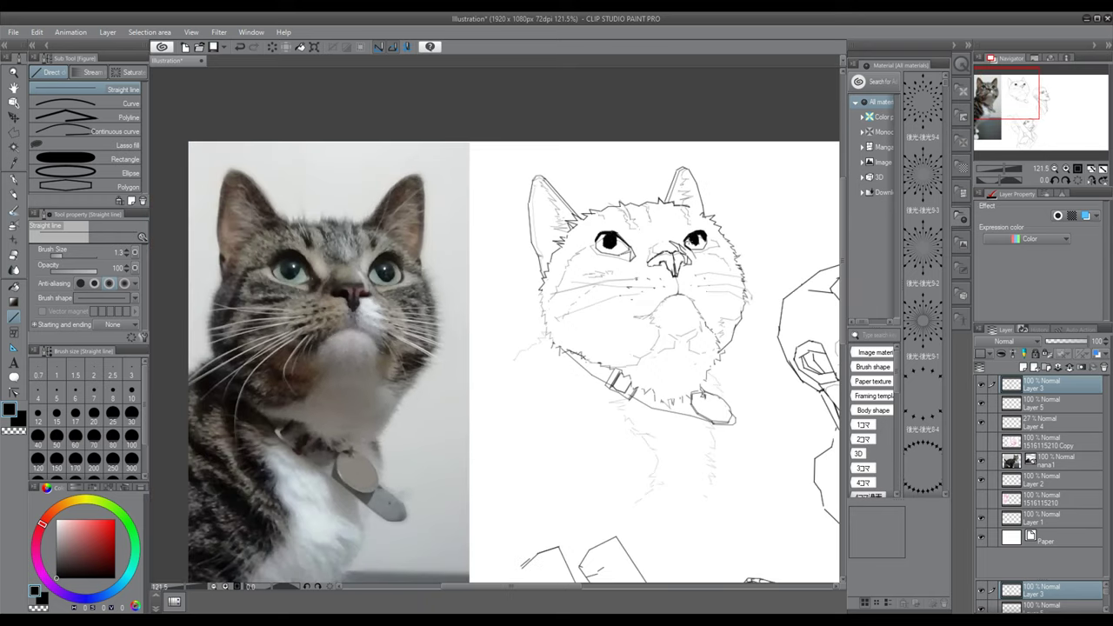
{"action": "scroll", "coordinate": [616, 257], "scroll_direction": "up", "scroll_amount": 2}
{"action": "scroll", "coordinate": [694, 250], "scroll_direction": "up", "scroll_amount": 1}
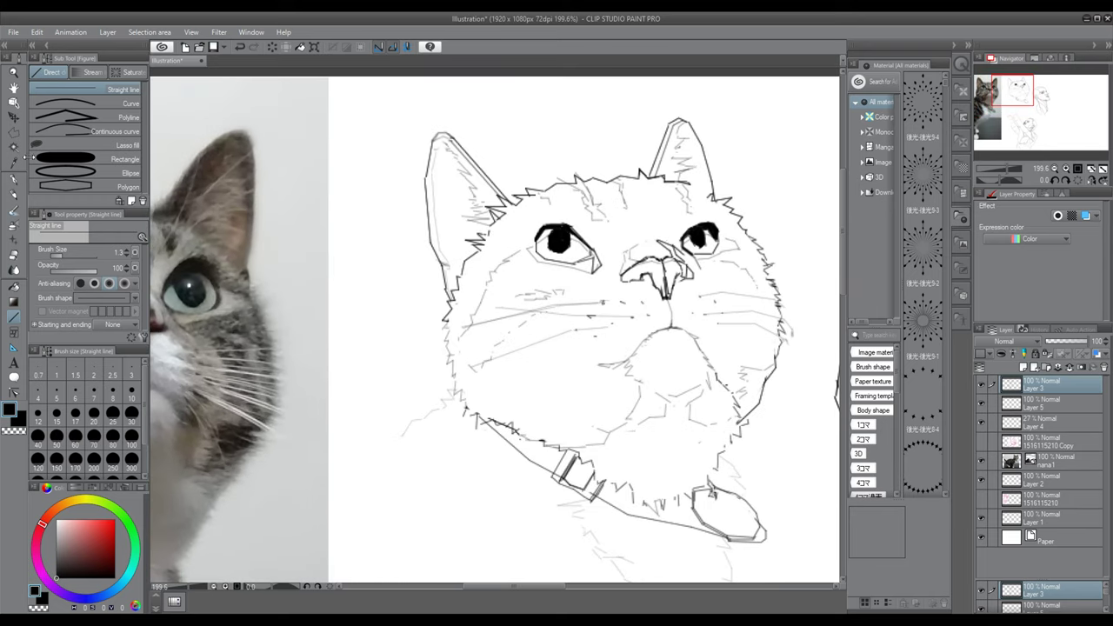
{"action": "left_click", "coordinate": [60, 520]}
{"action": "scroll", "coordinate": [563, 231], "scroll_direction": "up", "scroll_amount": 2}
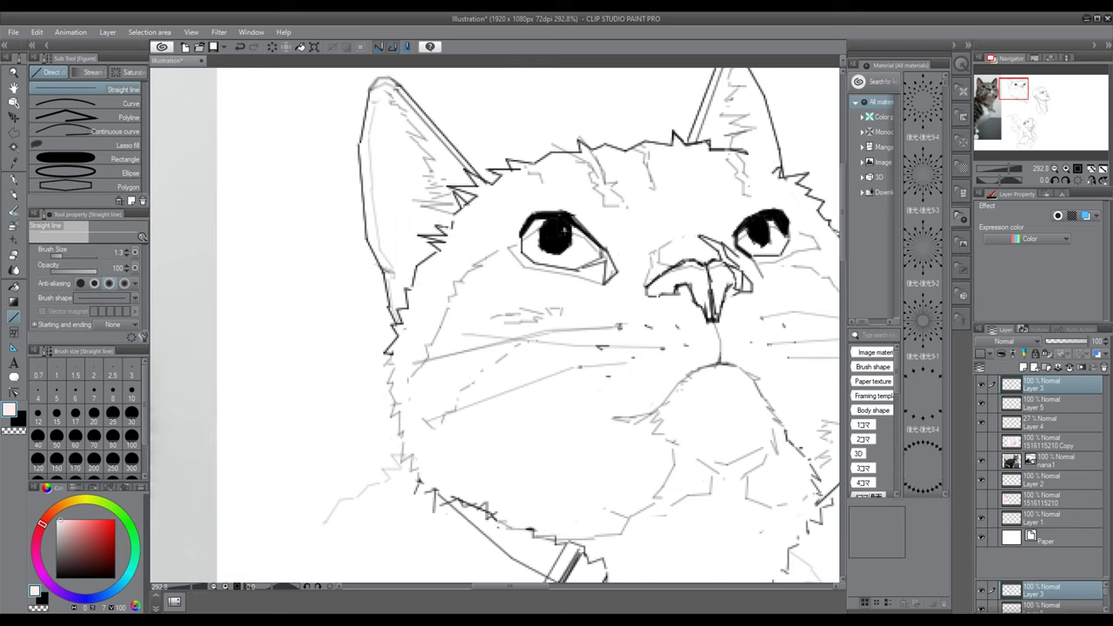
{"action": "scroll", "coordinate": [581, 231], "scroll_direction": "down", "scroll_amount": 6}
{"action": "scroll", "coordinate": [586, 232], "scroll_direction": "up", "scroll_amount": 6}
{"action": "scroll", "coordinate": [586, 235], "scroll_direction": "down", "scroll_amount": 6}
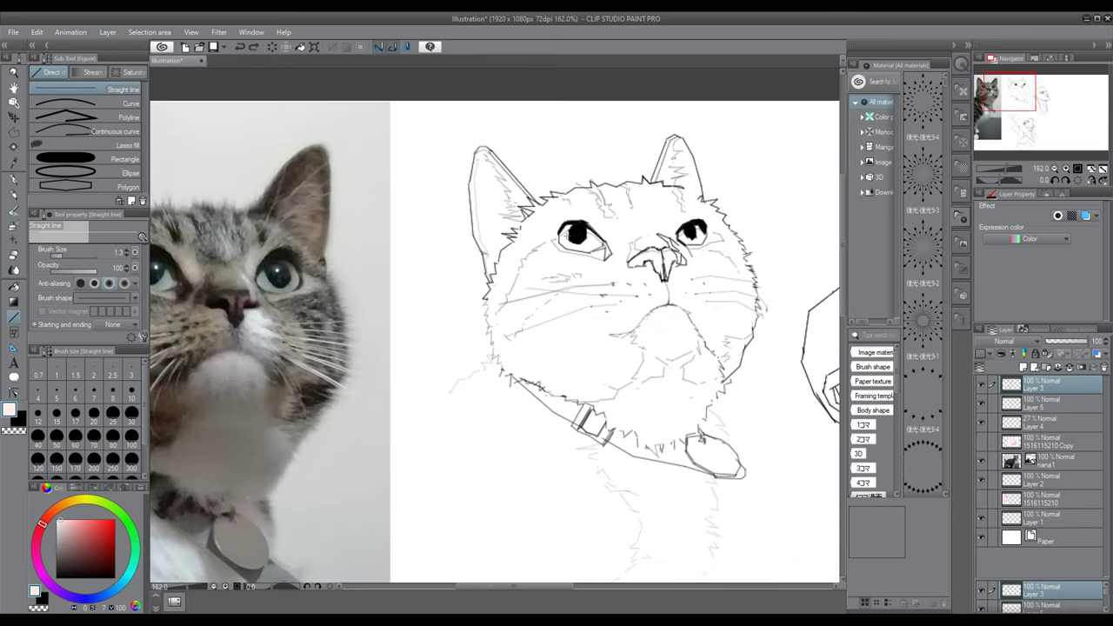
{"action": "scroll", "coordinate": [594, 232], "scroll_direction": "up", "scroll_amount": 3}
{"action": "scroll", "coordinate": [588, 232], "scroll_direction": "down", "scroll_amount": 3}
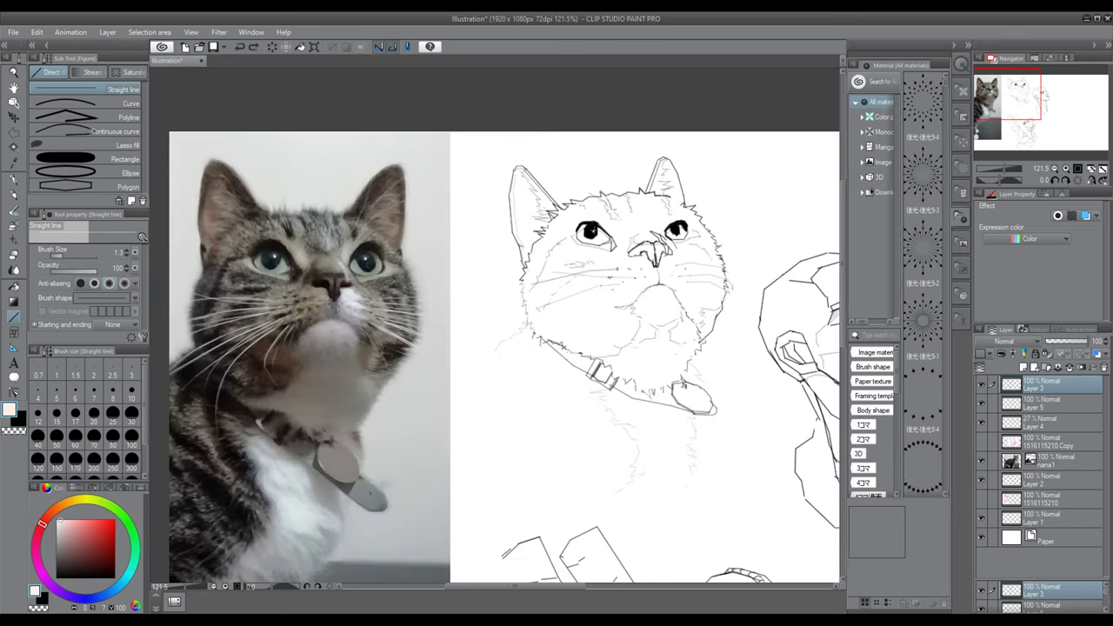
{"action": "scroll", "coordinate": [596, 237], "scroll_direction": "up", "scroll_amount": 2}
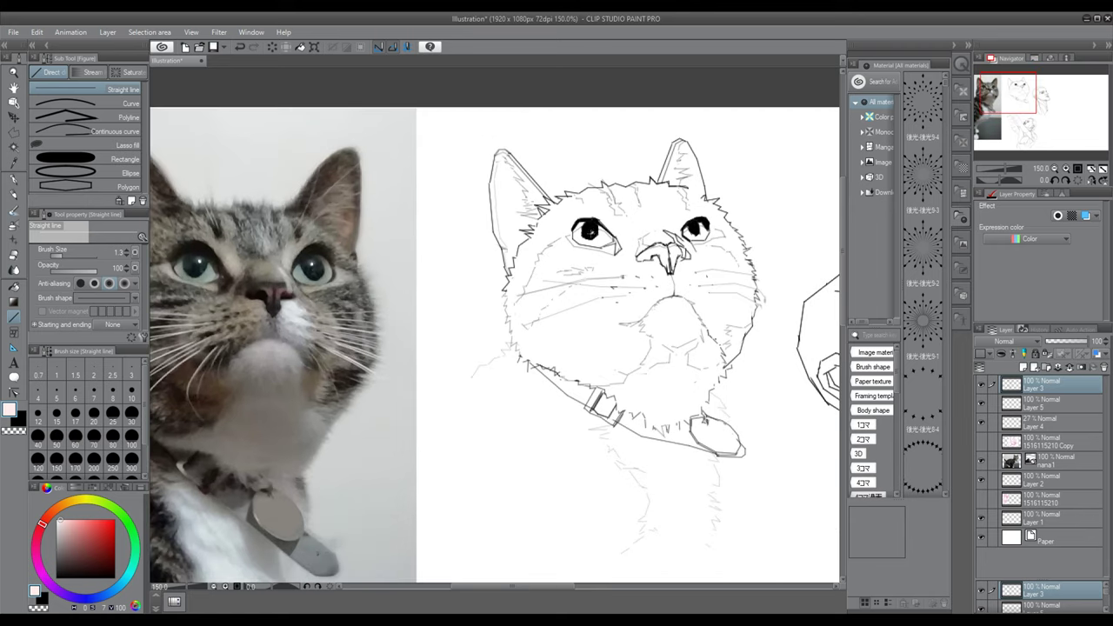
{"action": "scroll", "coordinate": [739, 223], "scroll_direction": "down", "scroll_amount": 7}
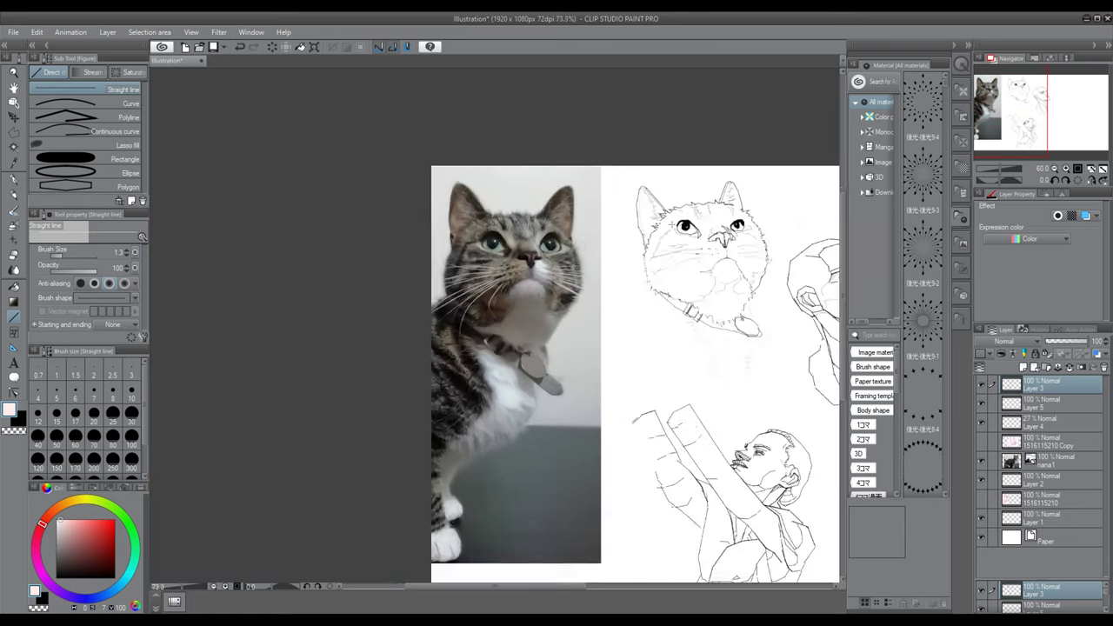
Choose a mid-grey line colour, trying shades and brush sizes with short test strokes and undoing each one.
{"action": "scroll", "coordinate": [668, 231], "scroll_direction": "up", "scroll_amount": 13}
{"action": "left_click_drag", "start_coordinate": [60, 255], "coordinate": [63, 255]}
{"action": "left_click_drag", "start_coordinate": [60, 569], "coordinate": [60, 562]}
{"action": "left_click_drag", "start_coordinate": [490, 240], "coordinate": [504, 227]}
{"action": "key", "text": "ctrl+z"}
{"action": "left_click", "coordinate": [69, 256]}
{"action": "left_click", "coordinate": [59, 554]}
{"action": "left_click_drag", "start_coordinate": [726, 201], "coordinate": [717, 206]}
{"action": "key", "text": "ctrl+z"}
{"action": "left_click", "coordinate": [58, 544]}
{"action": "left_click_drag", "start_coordinate": [455, 259], "coordinate": [448, 264]}
{"action": "key", "text": "ctrl+z"}
{"action": "left_click", "coordinate": [64, 255]}
{"action": "left_click_drag", "start_coordinate": [475, 223], "coordinate": [485, 219]}
{"action": "key", "text": "ctrl+z"}
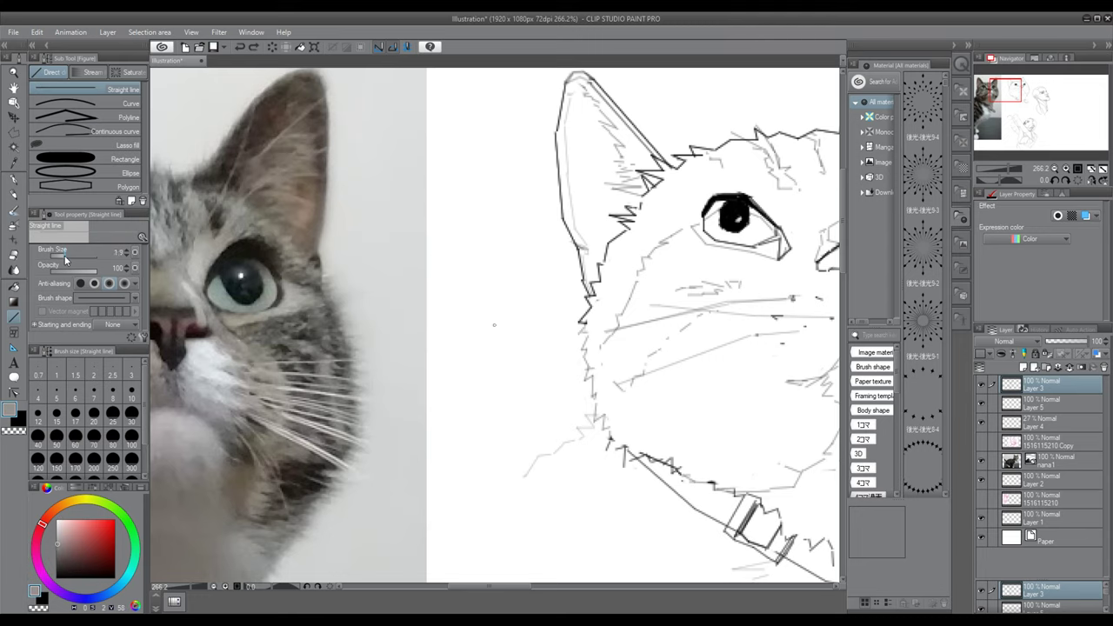
Set the line brush size to 3.5 and shade the near eye below its upper lid in grey.
{"action": "left_click", "coordinate": [66, 256]}
{"action": "scroll", "coordinate": [724, 202], "scroll_direction": "up", "scroll_amount": 2}
{"action": "left_click_drag", "start_coordinate": [731, 199], "coordinate": [700, 222]}
{"action": "mouse_move", "coordinate": [719, 204]}
{"action": "left_mouse_down"}
{"action": "mouse_move", "coordinate": [698, 221]}
{"action": "mouse_move", "coordinate": [781, 232]}
{"action": "mouse_move", "coordinate": [653, 217]}
{"action": "left_mouse_up"}
{"action": "scroll", "coordinate": [785, 222], "scroll_direction": "down", "scroll_amount": 13}
{"action": "scroll", "coordinate": [658, 215], "scroll_direction": "up", "scroll_amount": 10}
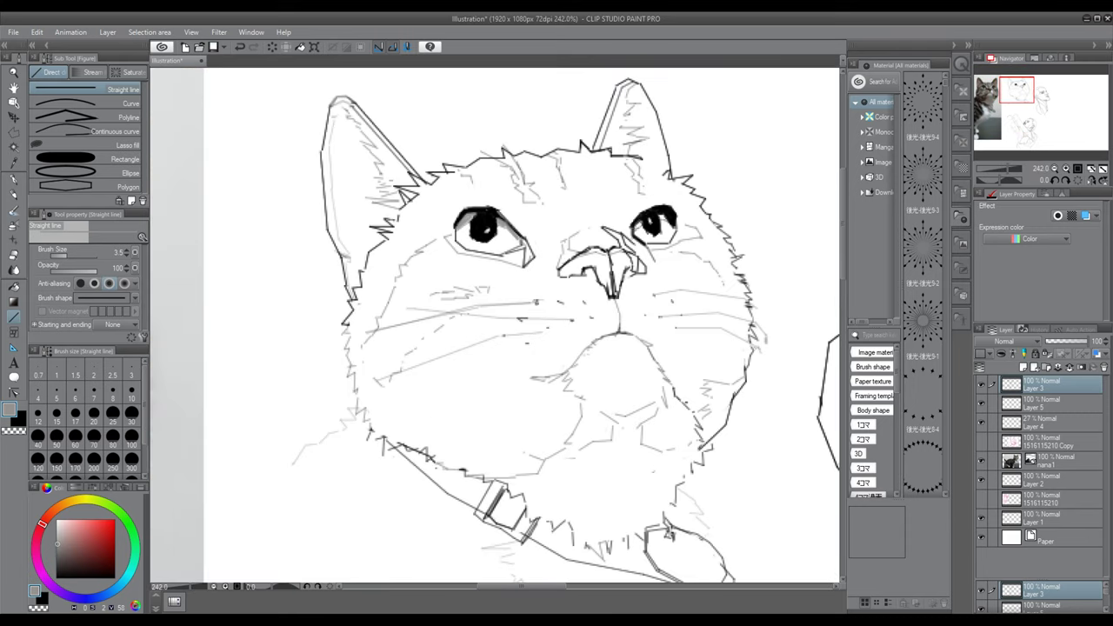
Shade the far eye below its upper lid with grey straight strokes.
{"action": "scroll", "coordinate": [721, 215], "scroll_direction": "down", "scroll_amount": 4}
{"action": "scroll", "coordinate": [574, 196], "scroll_direction": "up", "scroll_amount": 1}
{"action": "scroll", "coordinate": [573, 196], "scroll_direction": "down", "scroll_amount": 3}
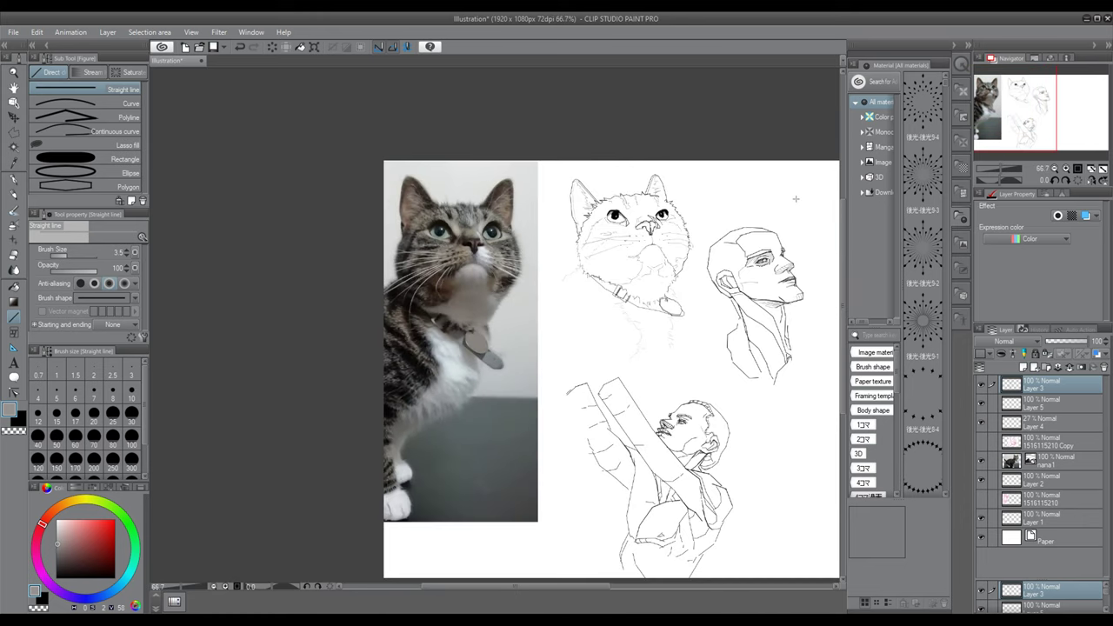
{"action": "scroll", "coordinate": [795, 198], "scroll_direction": "up", "scroll_amount": 2}
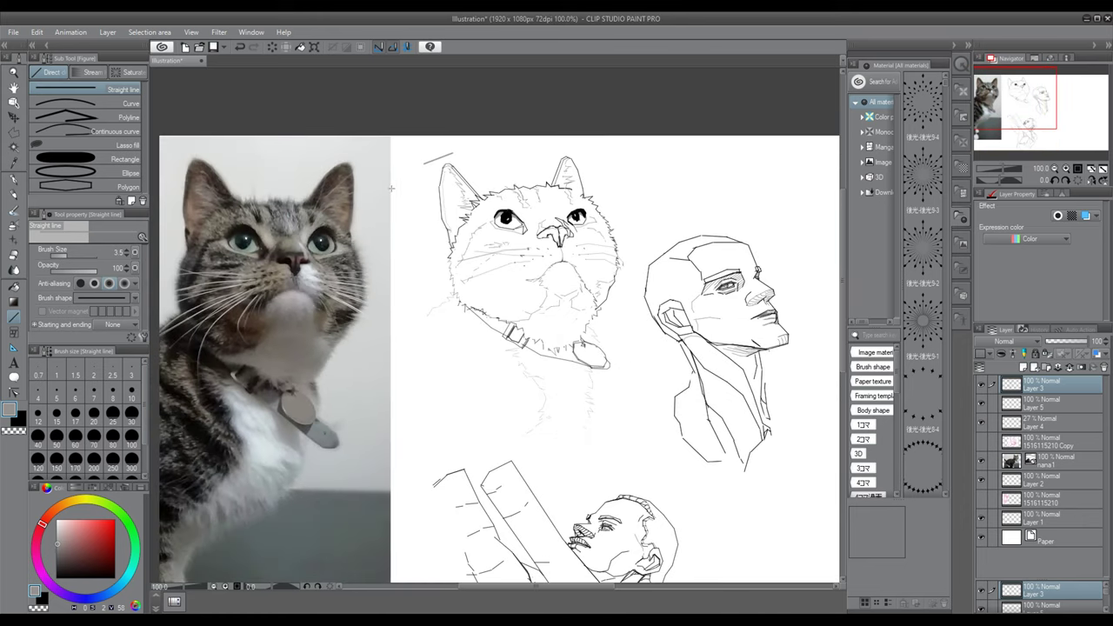
{"action": "scroll", "coordinate": [525, 240], "scroll_direction": "up", "scroll_amount": 3}
{"action": "scroll", "coordinate": [534, 240], "scroll_direction": "up", "scroll_amount": 3}
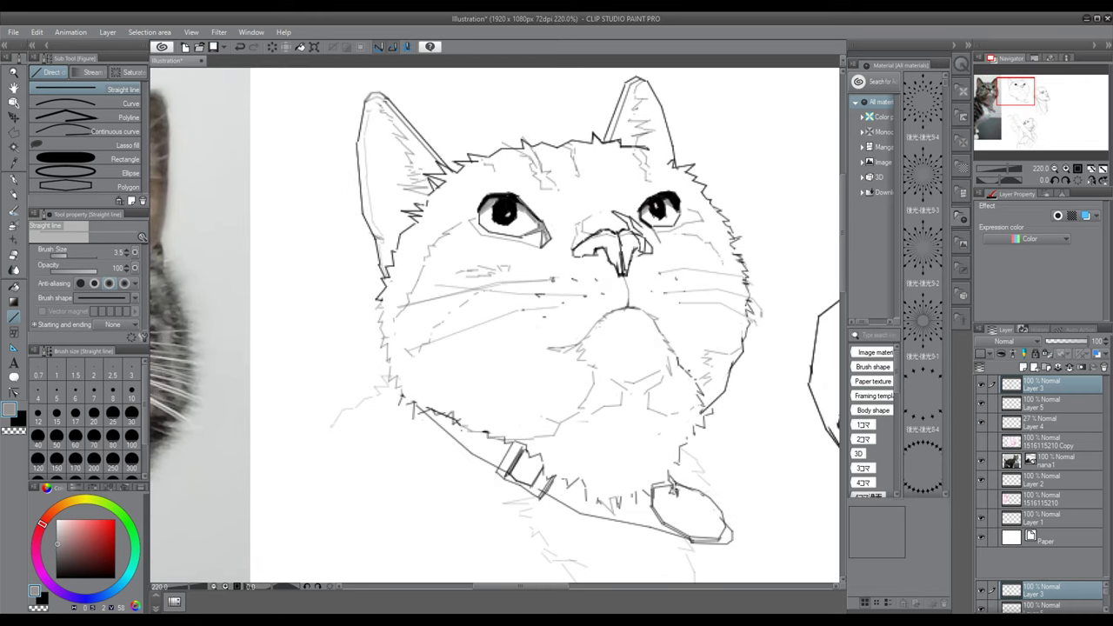
{"action": "scroll", "coordinate": [550, 235], "scroll_direction": "down", "scroll_amount": 5}
{"action": "scroll", "coordinate": [591, 232], "scroll_direction": "up", "scroll_amount": 2}
{"action": "scroll", "coordinate": [543, 243], "scroll_direction": "down", "scroll_amount": 2}
{"action": "scroll", "coordinate": [543, 243], "scroll_direction": "up", "scroll_amount": 1}
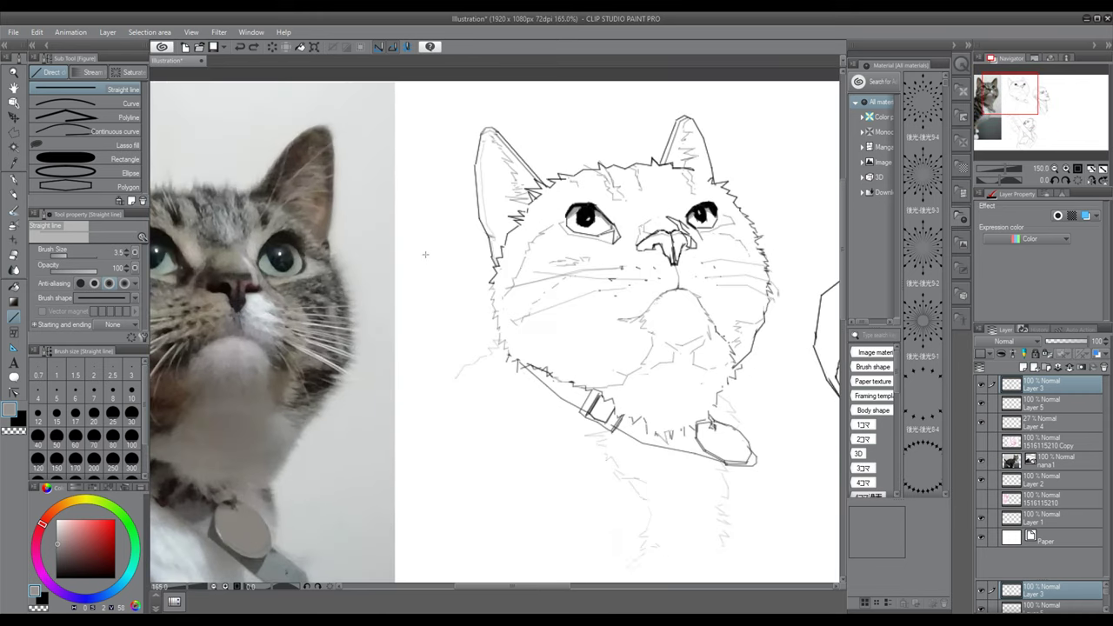
{"action": "scroll", "coordinate": [544, 244], "scroll_direction": "down", "scroll_amount": 2}
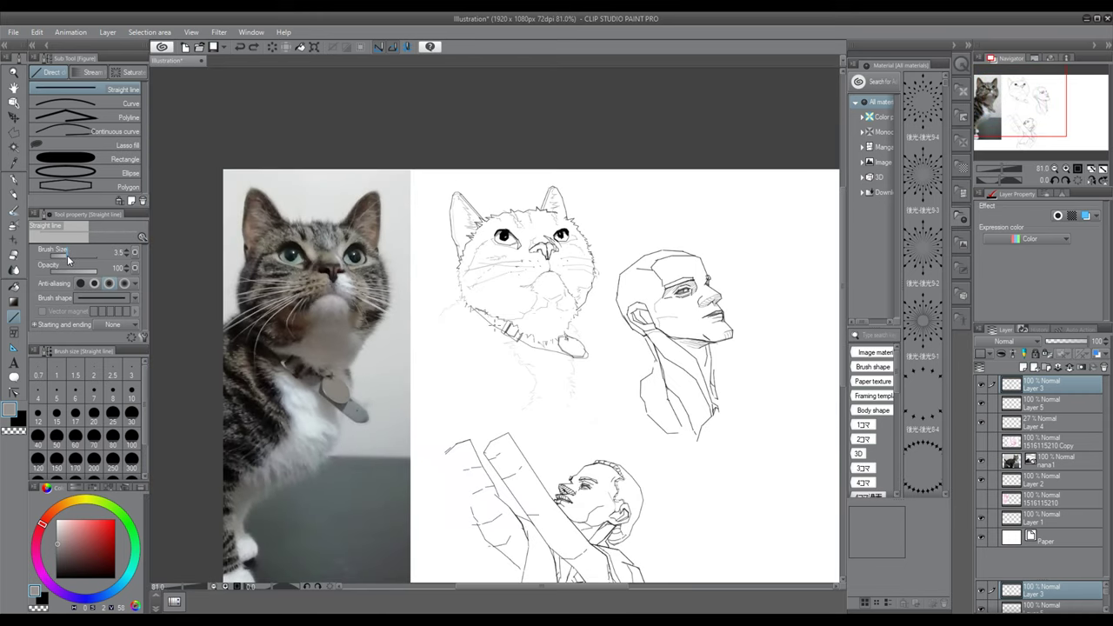
Switch to black at line brush size 1.7 and reinforce the jagged fur along the lower jaw and above the collar.
{"action": "left_click", "coordinate": [57, 578]}
{"action": "left_click_drag", "start_coordinate": [420, 185], "coordinate": [434, 171]}
{"action": "key", "text": "ctrl+z"}
{"action": "left_click", "coordinate": [60, 256]}
{"action": "left_click_drag", "start_coordinate": [441, 232], "coordinate": [447, 222]}
{"action": "key", "text": "ctrl+z"}
{"action": "scroll", "coordinate": [492, 295], "scroll_direction": "up", "scroll_amount": 2}
{"action": "scroll", "coordinate": [494, 310], "scroll_direction": "up", "scroll_amount": 1}
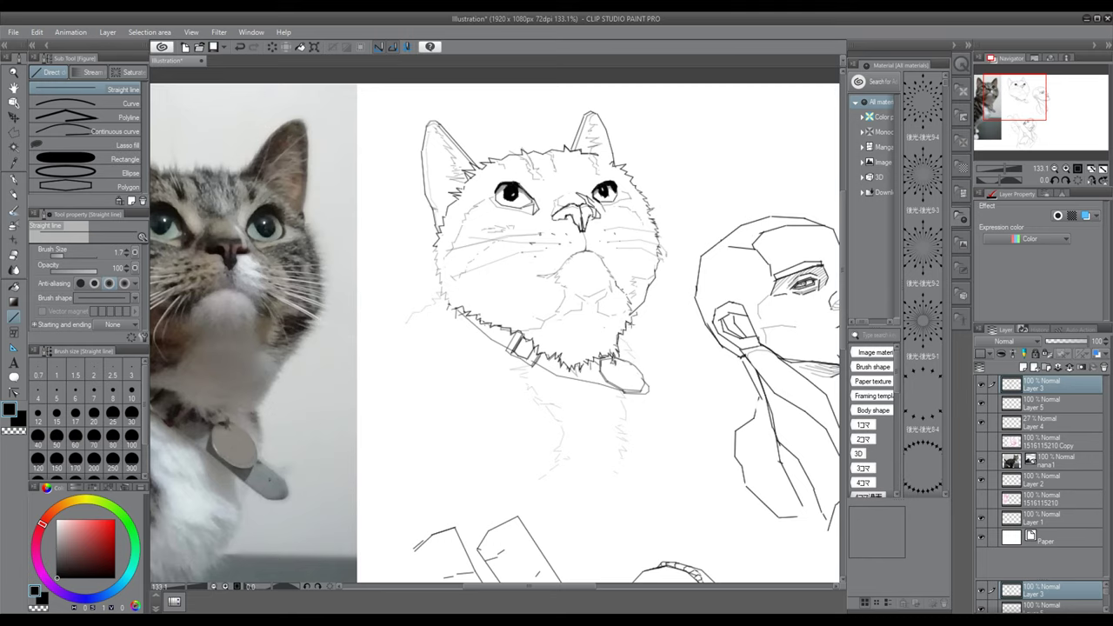
Erase small stray marks around the chin fur and collar, and return to the Straight line tool.
{"action": "key", "text": "e"}
{"action": "scroll", "coordinate": [631, 312], "scroll_direction": "up", "scroll_amount": 3}
{"action": "scroll", "coordinate": [639, 302], "scroll_direction": "down", "scroll_amount": 9}
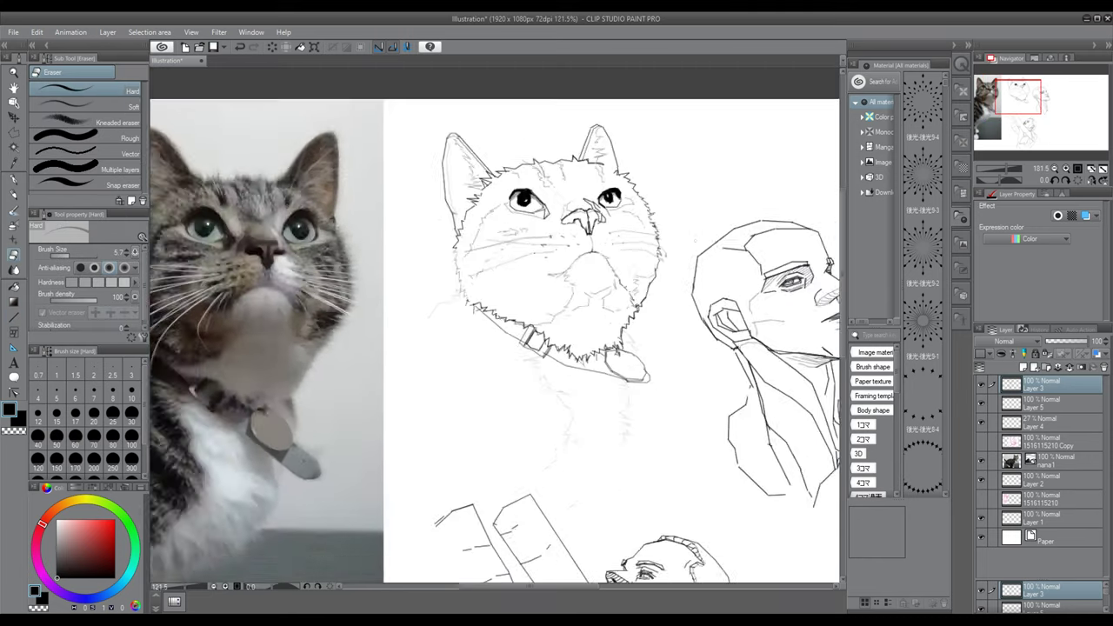
{"action": "scroll", "coordinate": [656, 215], "scroll_direction": "up", "scroll_amount": 2}
{"action": "key", "text": "u"}
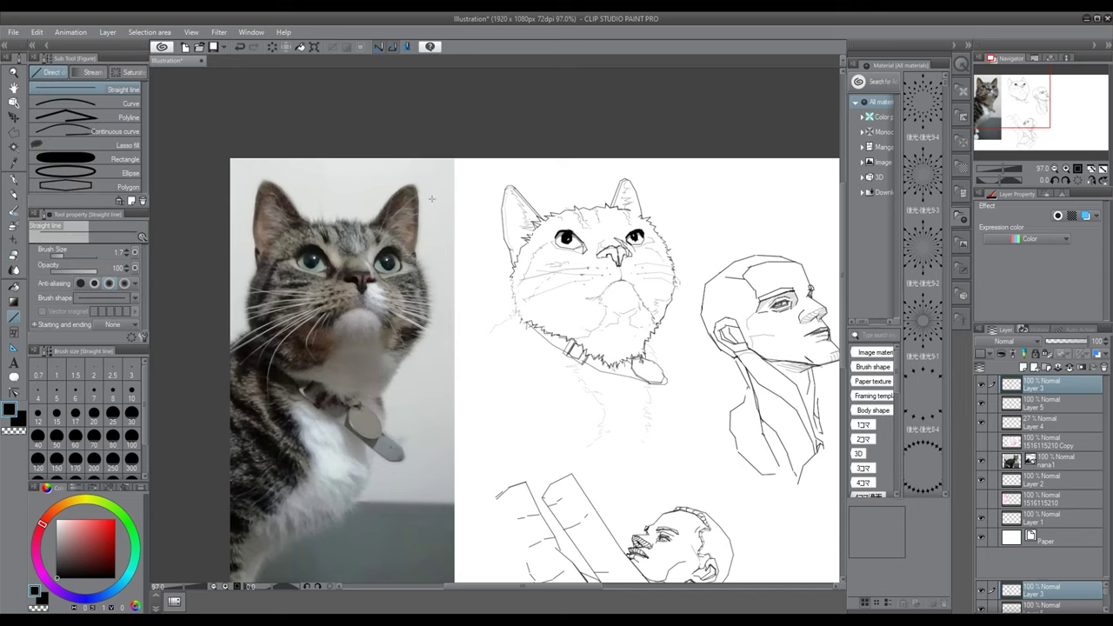
Choose white, add a new layer above the cat drawing for eye reflections and set its opacity to 61%.
{"action": "scroll", "coordinate": [560, 230], "scroll_direction": "up", "scroll_amount": 7}
{"action": "scroll", "coordinate": [582, 259], "scroll_direction": "up", "scroll_amount": 6}
{"action": "left_click", "coordinate": [58, 520]}
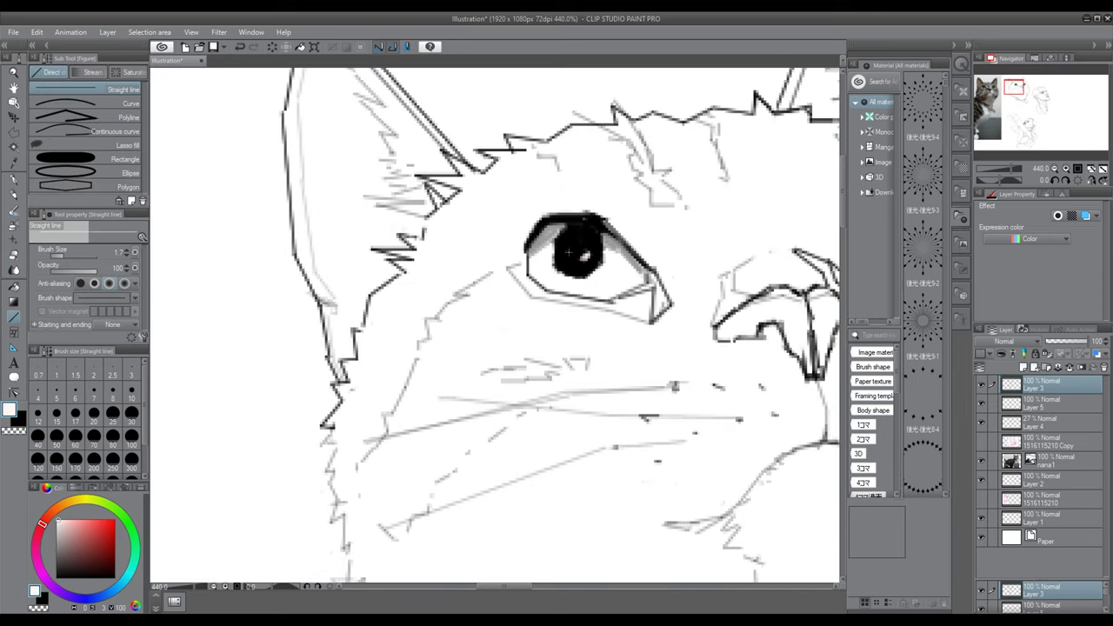
{"action": "left_click", "coordinate": [1023, 367]}
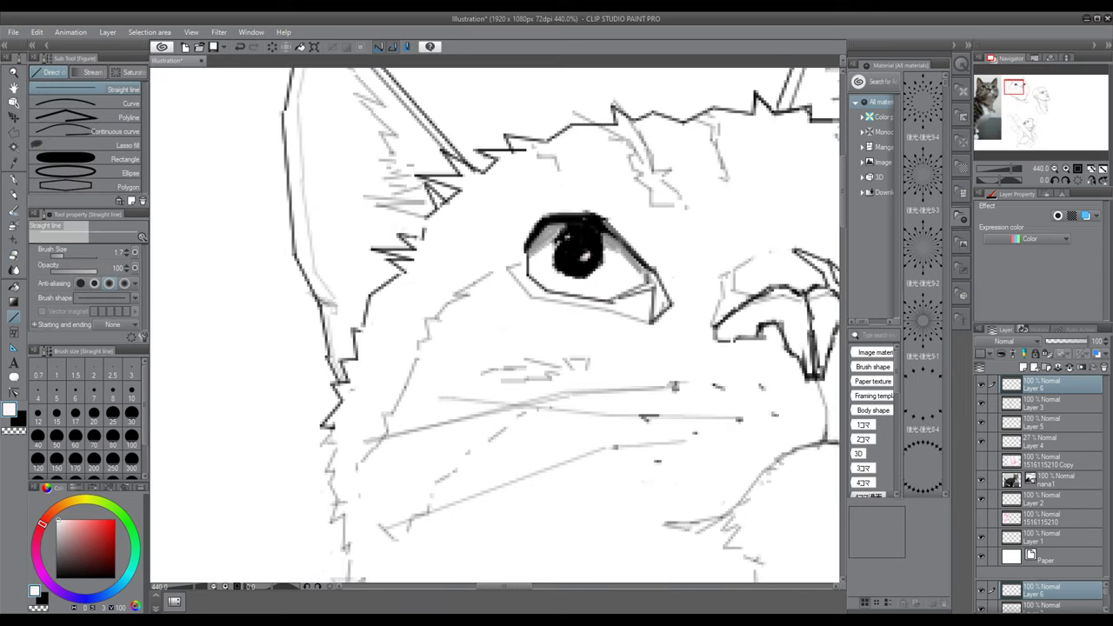
{"action": "scroll", "coordinate": [685, 244], "scroll_direction": "down", "scroll_amount": 5}
{"action": "scroll", "coordinate": [810, 249], "scroll_direction": "up", "scroll_amount": 3}
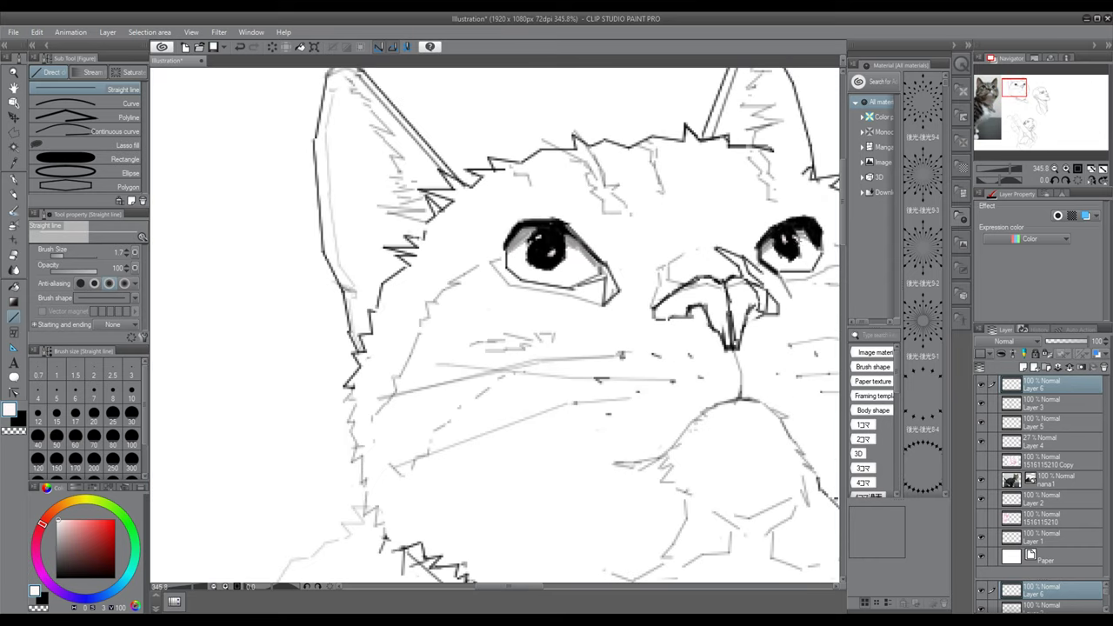
{"action": "scroll", "coordinate": [814, 252], "scroll_direction": "down", "scroll_amount": 8}
{"action": "left_click", "coordinate": [1070, 342]}
{"action": "scroll", "coordinate": [804, 337], "scroll_direction": "down", "scroll_amount": 1}
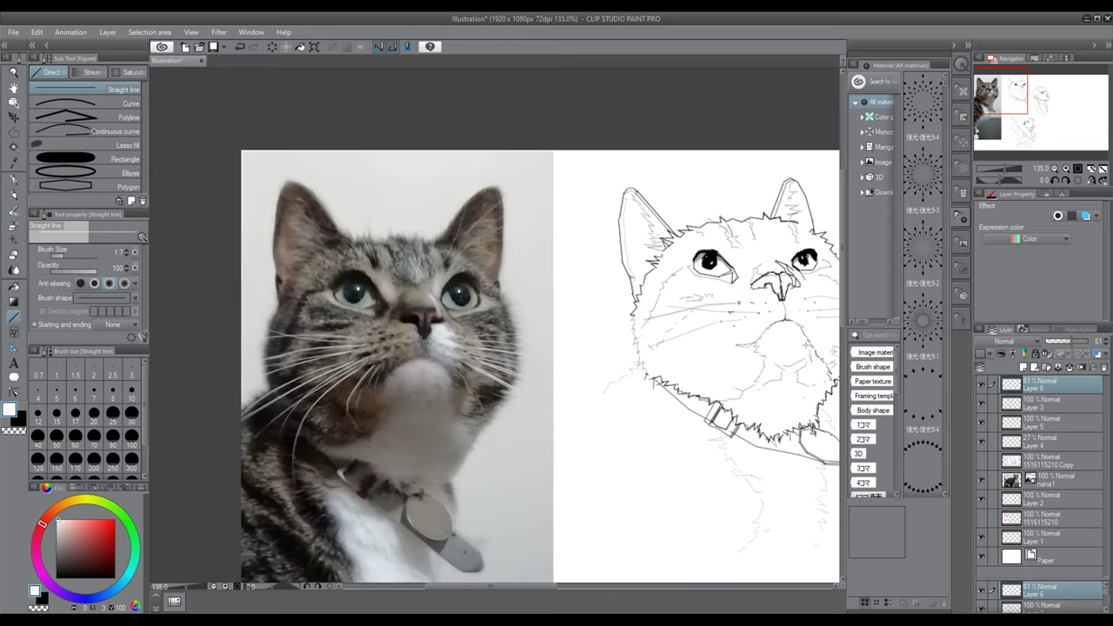
Undo the last change and merge the new layer into the cat line layer below.
{"action": "key", "text": "ctrl+z"}
{"action": "key", "text": "ctrl+e"}
{"action": "left_click_drag", "start_coordinate": [770, 250], "coordinate": [671, 249]}
{"action": "scroll", "coordinate": [672, 249], "scroll_direction": "up", "scroll_amount": 2}
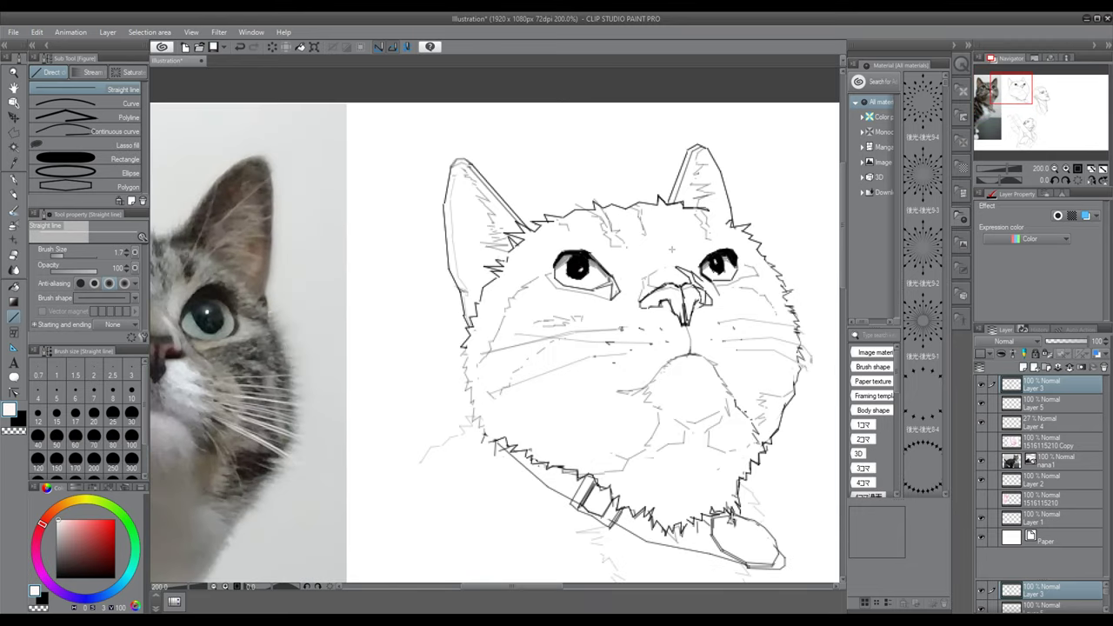
Paint over the near pupil's white highlight in black with the Paint and apply brush at size 10.
{"action": "scroll", "coordinate": [626, 265], "scroll_direction": "up", "scroll_amount": 4}
{"action": "key", "text": "e"}
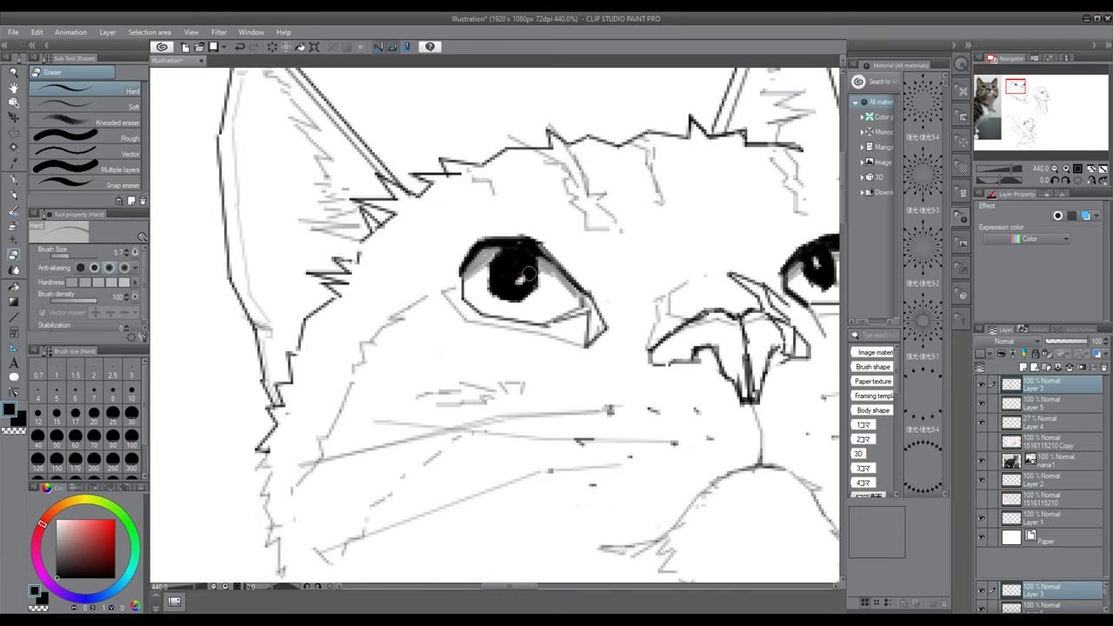
{"action": "left_click", "coordinate": [15, 213]}
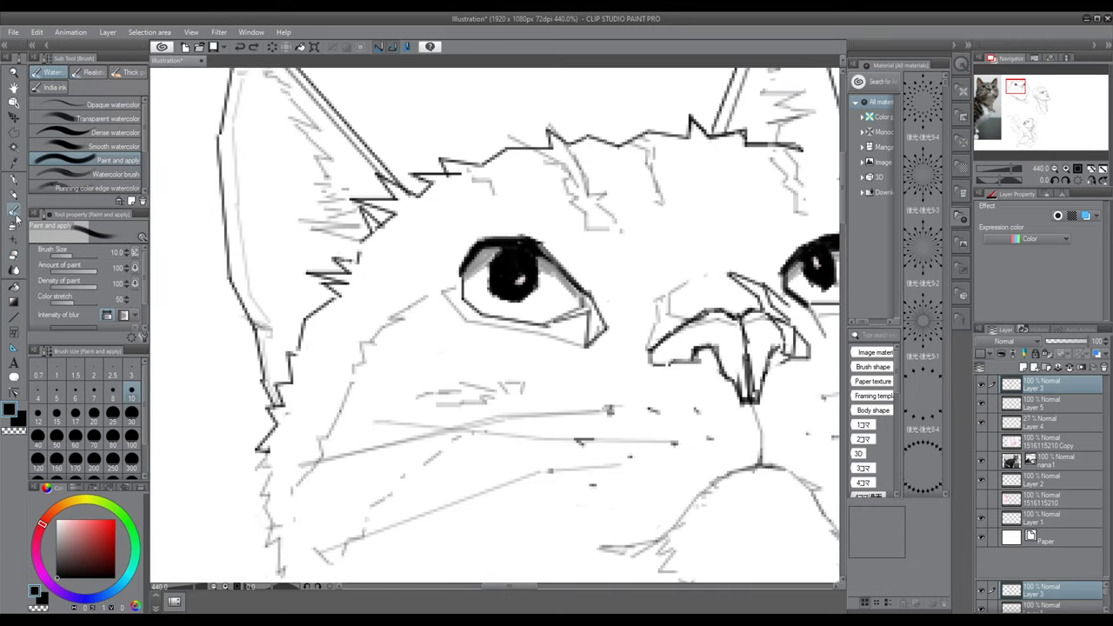
{"action": "scroll", "coordinate": [682, 273], "scroll_direction": "down", "scroll_amount": 1}
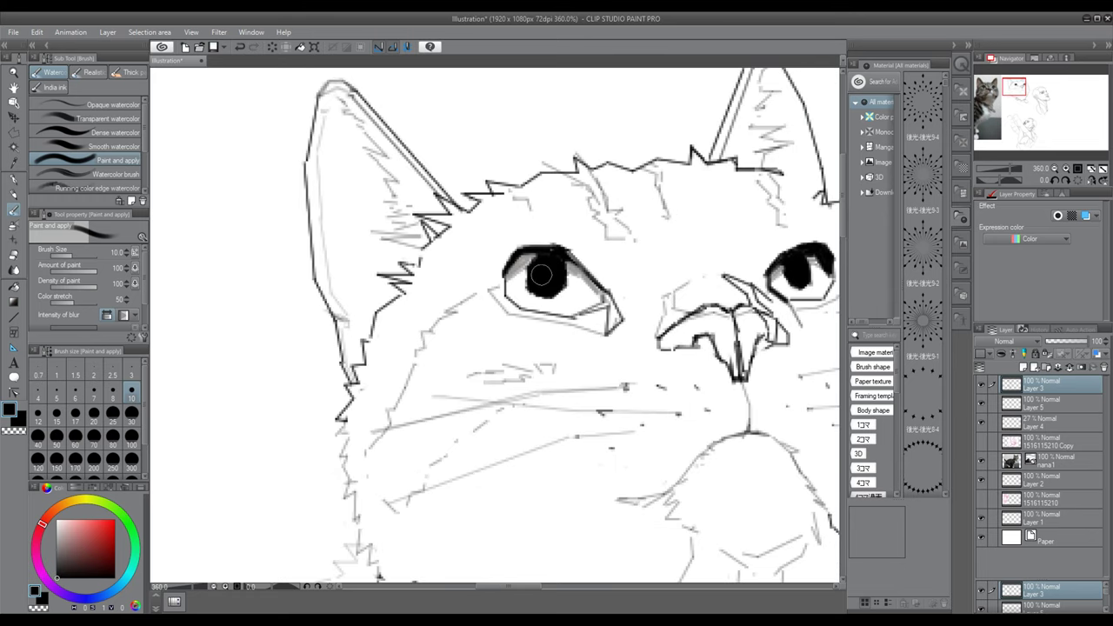
Erase stray paint around the near eye with the Hard eraser at size 5.7, and return to the Straight line tool.
{"action": "key", "text": "e"}
{"action": "scroll", "coordinate": [609, 244], "scroll_direction": "down", "scroll_amount": 2}
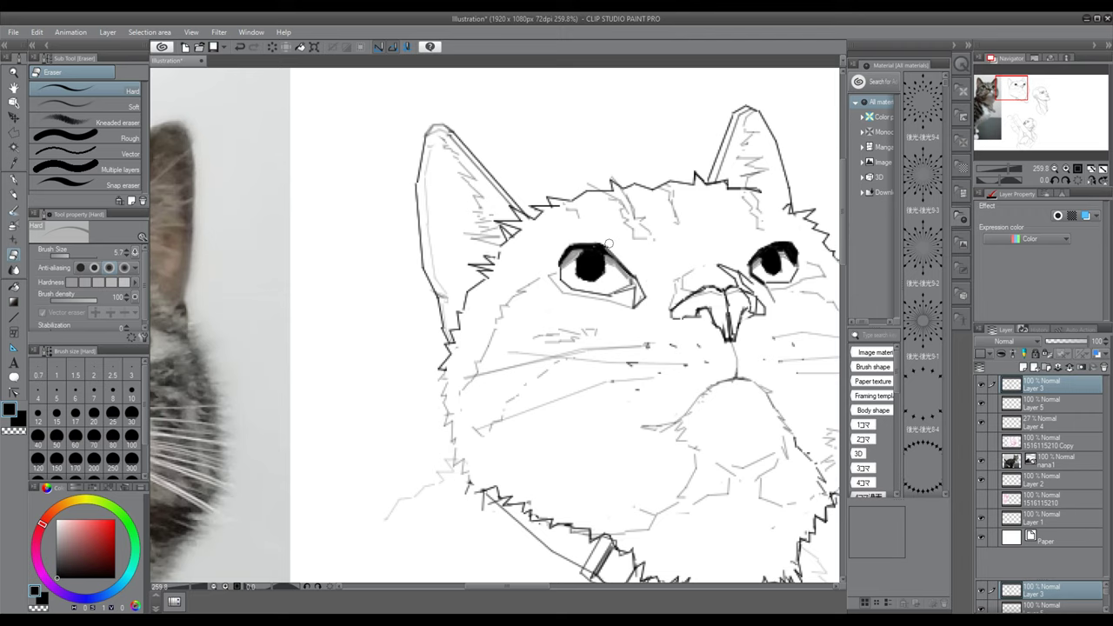
{"action": "key", "text": "u"}
{"action": "scroll", "coordinate": [612, 253], "scroll_direction": "down", "scroll_amount": 1}
{"action": "scroll", "coordinate": [457, 237], "scroll_direction": "up", "scroll_amount": 1}
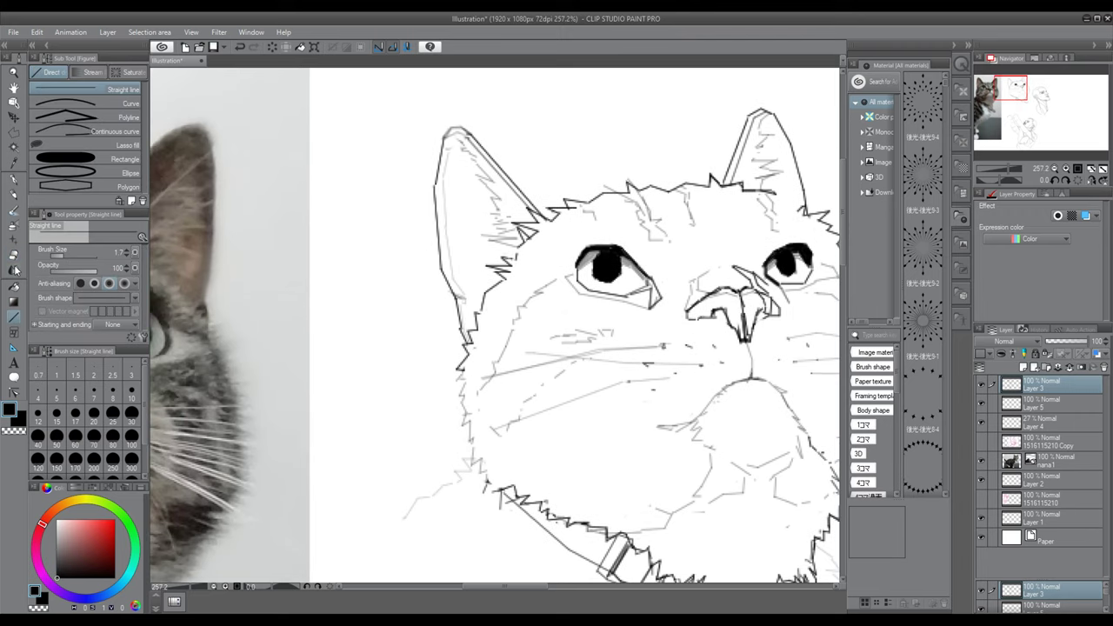
Shade the cat's ears, chin, chest and collar in soft grey, and set up the Straight line tool with near-white at size 1.0.
{"action": "left_click", "coordinate": [14, 225]}
{"action": "left_click", "coordinate": [14, 211]}
{"action": "left_click", "coordinate": [59, 521]}
{"action": "left_click", "coordinate": [55, 256]}
{"action": "scroll", "coordinate": [626, 263], "scroll_direction": "up", "scroll_amount": 4}
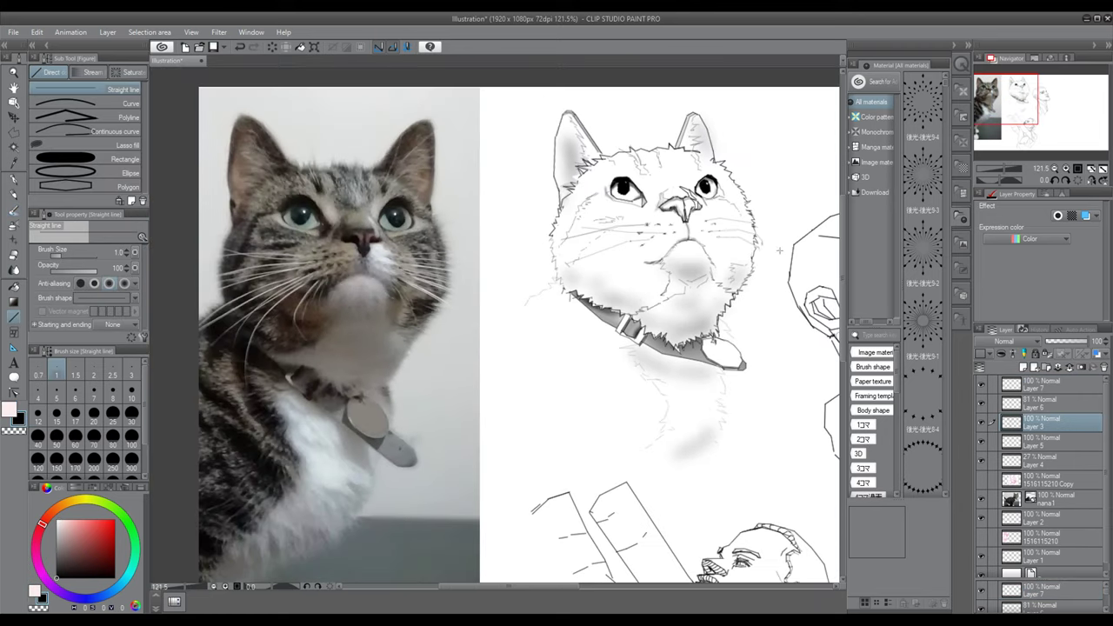
Clean up small stray marks around the cat's face on Layer 3 with the Hard eraser at size 6.4.
{"action": "scroll", "coordinate": [670, 287], "scroll_direction": "up", "scroll_amount": 1}
{"action": "key", "text": "e"}
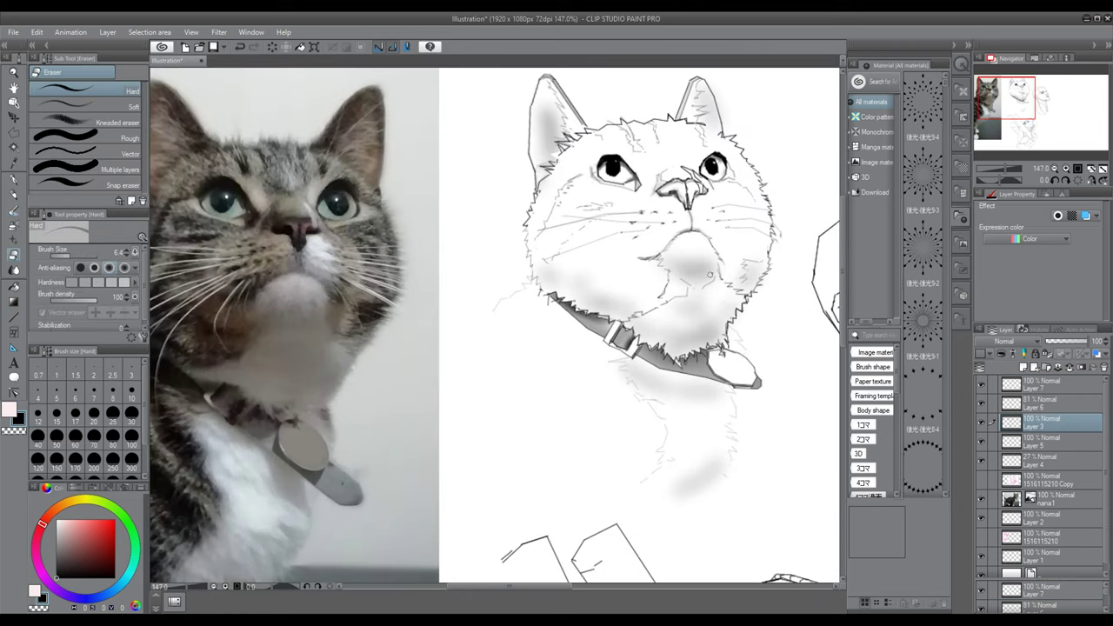
{"action": "scroll", "coordinate": [710, 278], "scroll_direction": "down", "scroll_amount": 2}
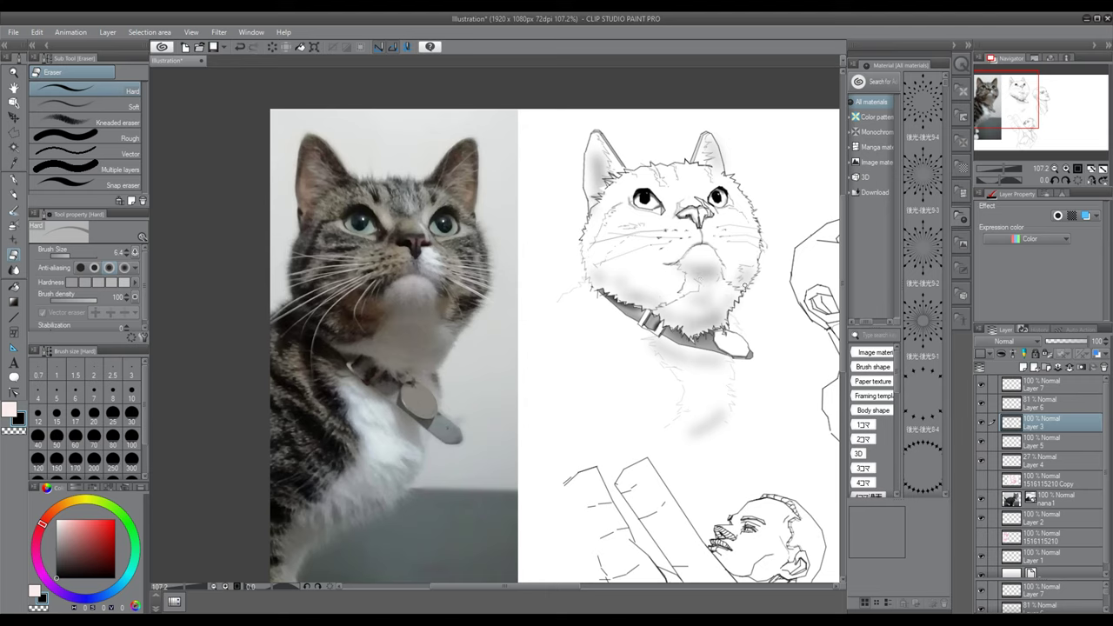
Compare the drawing with Layer 3 and Layer 6 hidden and shown, and set Layer 6's opacity to 53%.
{"action": "left_click", "coordinate": [981, 422]}
{"action": "left_click", "coordinate": [981, 423]}
{"action": "left_click", "coordinate": [981, 423]}
{"action": "left_click", "coordinate": [981, 422]}
{"action": "left_click", "coordinate": [983, 404]}
{"action": "left_click", "coordinate": [983, 404]}
{"action": "left_click", "coordinate": [983, 405]}
{"action": "left_click", "coordinate": [982, 404]}
{"action": "left_click", "coordinate": [1043, 403]}
{"action": "left_click_drag", "start_coordinate": [1080, 341], "coordinate": [1068, 346]}
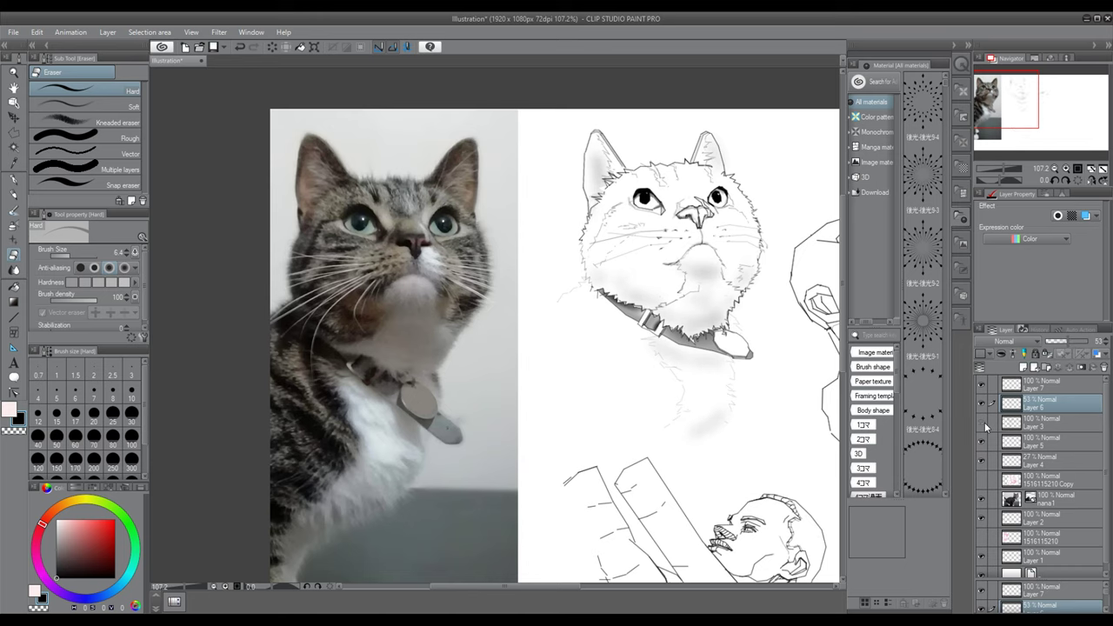
Activate Layer 3 and outline the cat's far ear with a Polyline selection.
{"action": "left_click", "coordinate": [1041, 423]}
{"action": "left_click", "coordinate": [13, 133]}
{"action": "scroll", "coordinate": [618, 146], "scroll_direction": "up", "scroll_amount": 2}
{"action": "left_click", "coordinate": [728, 123]}
{"action": "left_click", "coordinate": [715, 130]}
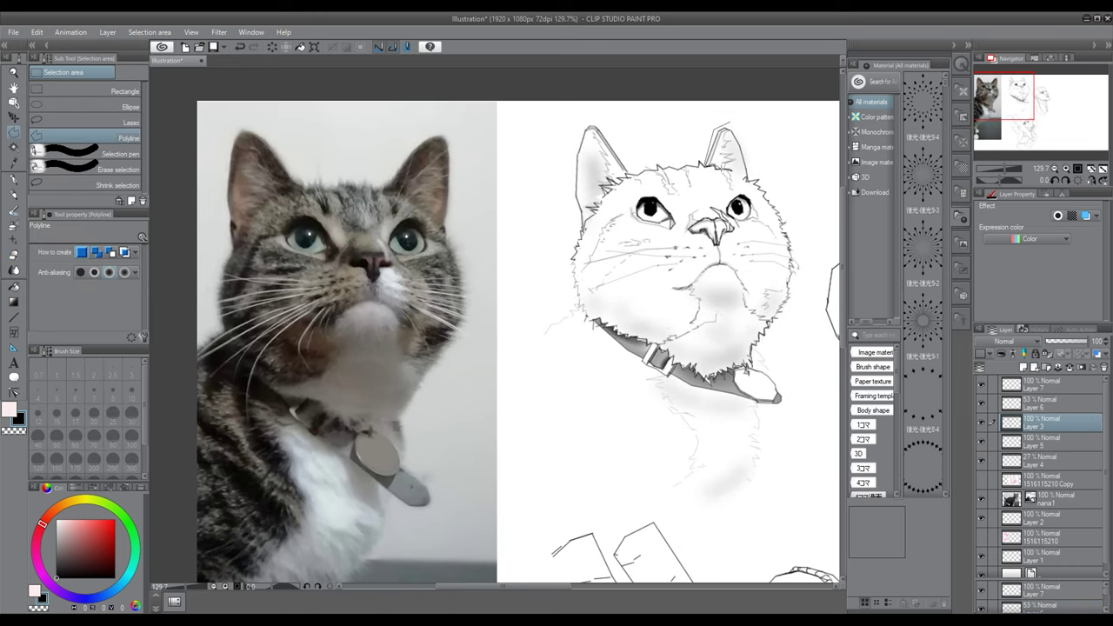
{"action": "left_click", "coordinate": [749, 178]}
{"action": "left_click", "coordinate": [746, 135]}
{"action": "left_click", "coordinate": [728, 122]}
Include Layers 7, 6, 5 and 4 in the layer selection, transform the far ear across them and deselect.
{"action": "left_click", "coordinate": [1045, 384], "text": "ctrl"}
{"action": "left_click", "coordinate": [1045, 403], "text": "ctrl"}
{"action": "left_click", "coordinate": [1045, 441], "text": "ctrl"}
{"action": "left_click", "coordinate": [1045, 461], "text": "ctrl"}
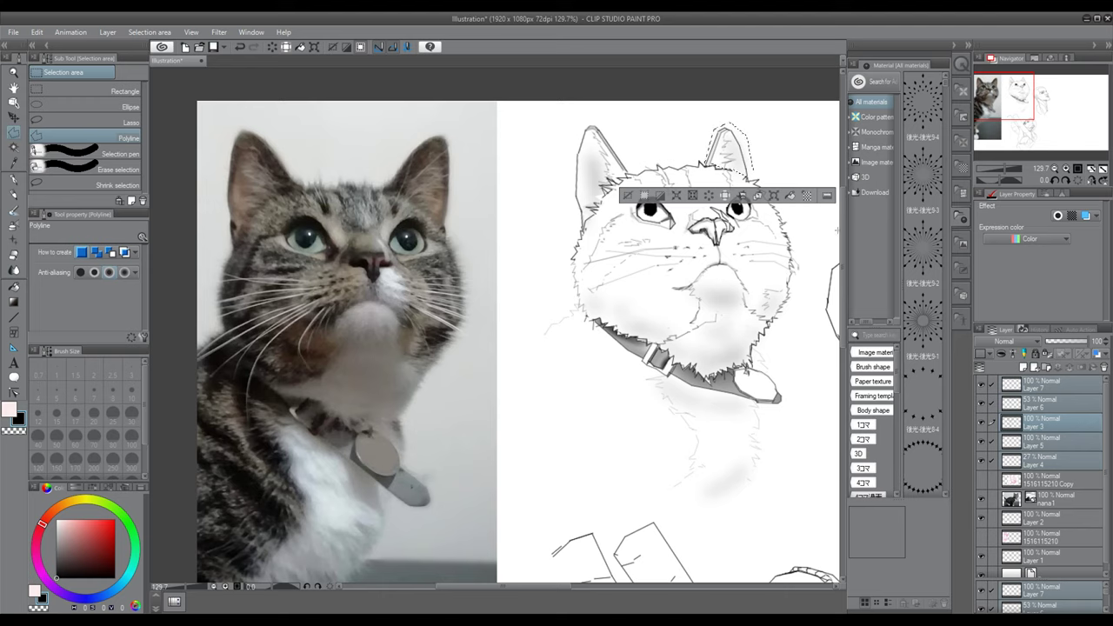
{"action": "left_click", "coordinate": [774, 198]}
{"action": "left_click_drag", "start_coordinate": [803, 198], "coordinate": [788, 133]}
{"action": "left_click", "coordinate": [718, 209]}
{"action": "key", "text": "ctrl+d"}
{"action": "scroll", "coordinate": [709, 214], "scroll_direction": "down", "scroll_amount": 4}
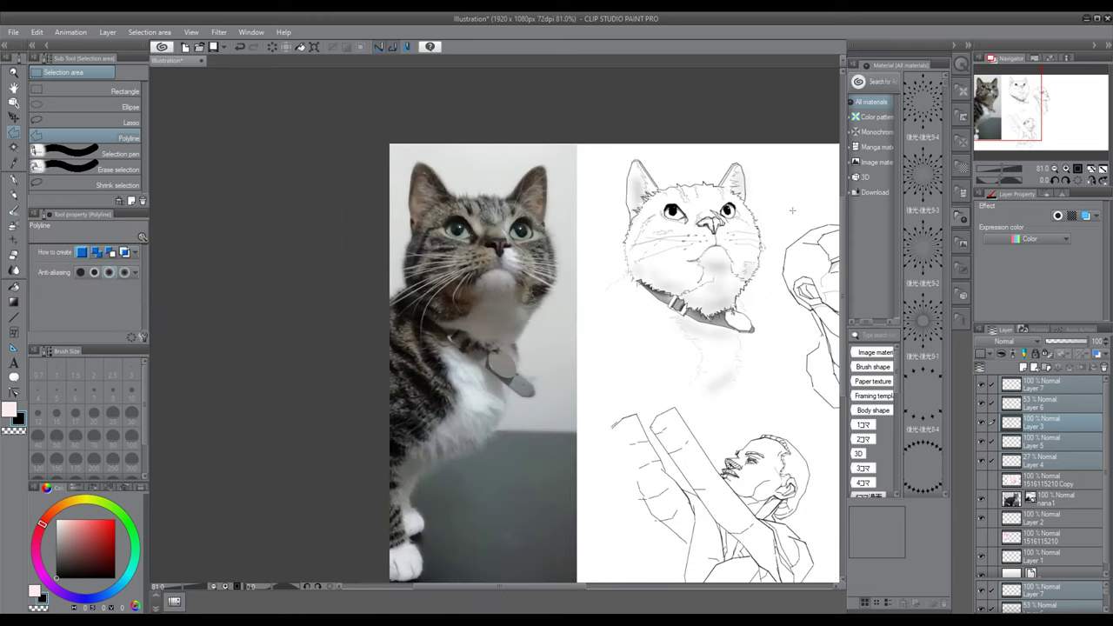
Erase the stray lines between the nose bridge and the far eye with the Hard eraser at size 1.7.
{"action": "scroll", "coordinate": [755, 228], "scroll_direction": "up", "scroll_amount": 13}
{"action": "key", "text": "e"}
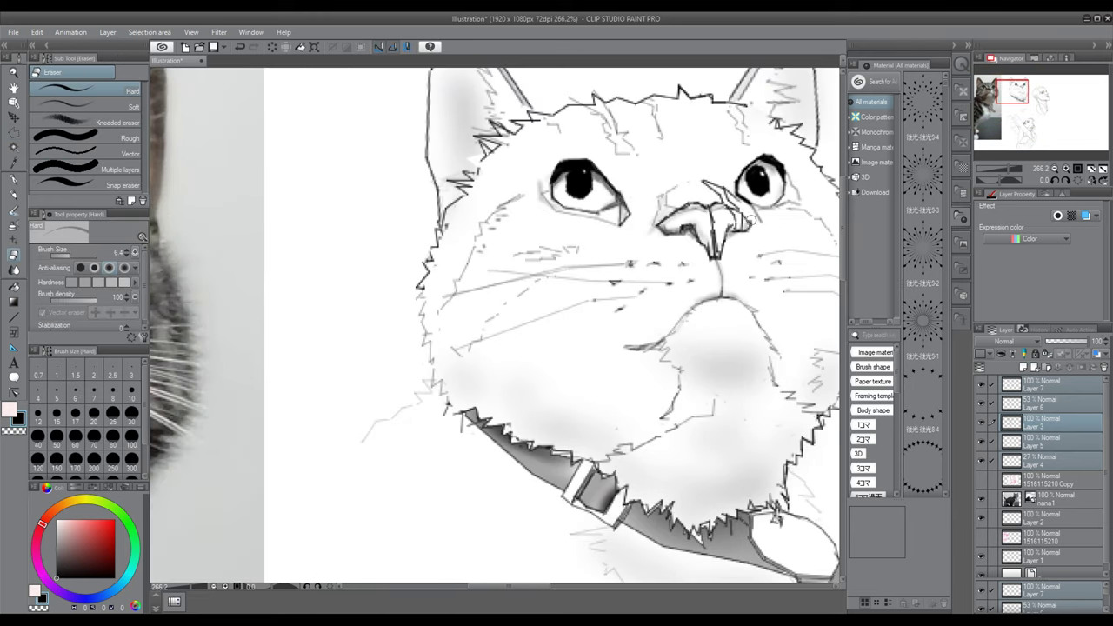
{"action": "left_click", "coordinate": [59, 255]}
{"action": "scroll", "coordinate": [695, 212], "scroll_direction": "up", "scroll_amount": 4}
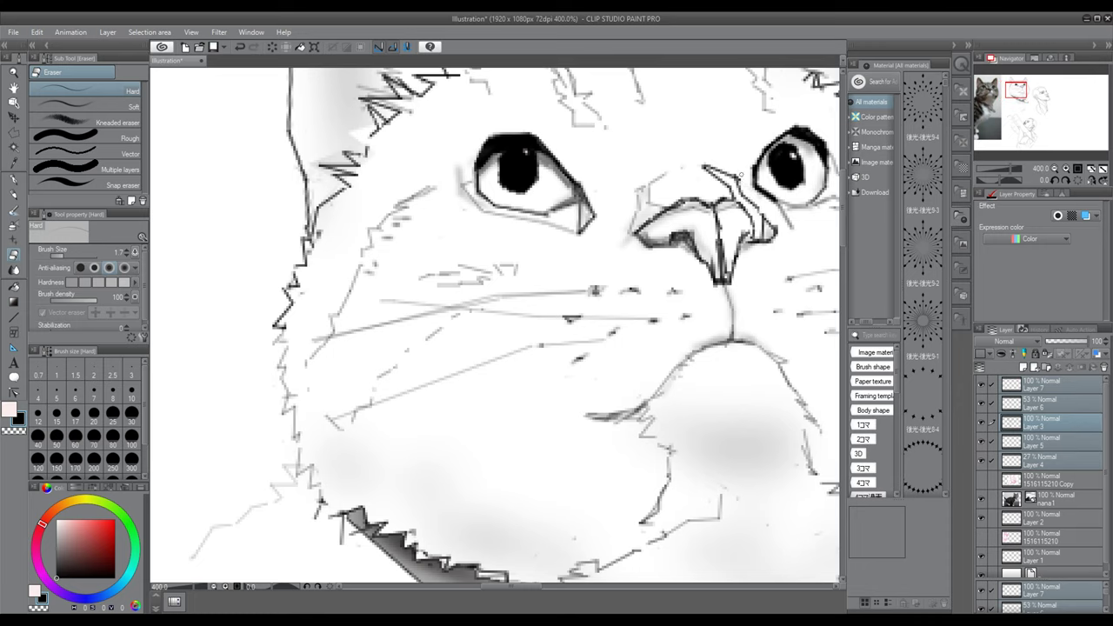
{"action": "scroll", "coordinate": [756, 196], "scroll_direction": "down", "scroll_amount": 2}
{"action": "scroll", "coordinate": [739, 195], "scroll_direction": "down", "scroll_amount": 4}
{"action": "scroll", "coordinate": [739, 196], "scroll_direction": "up", "scroll_amount": 4}
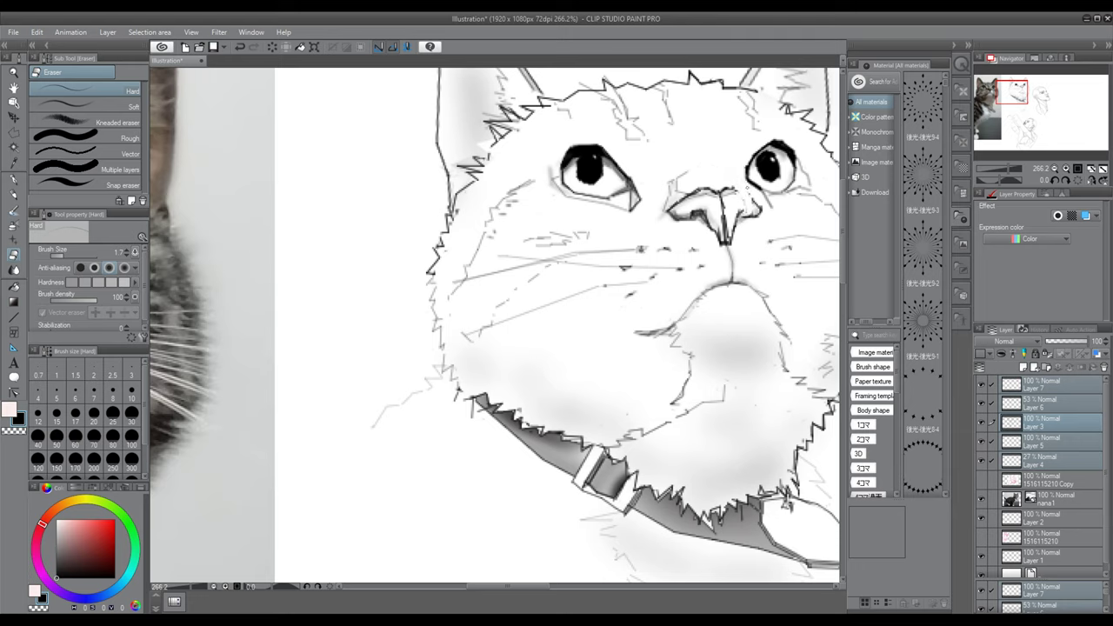
{"action": "scroll", "coordinate": [732, 186], "scroll_direction": "down", "scroll_amount": 1}
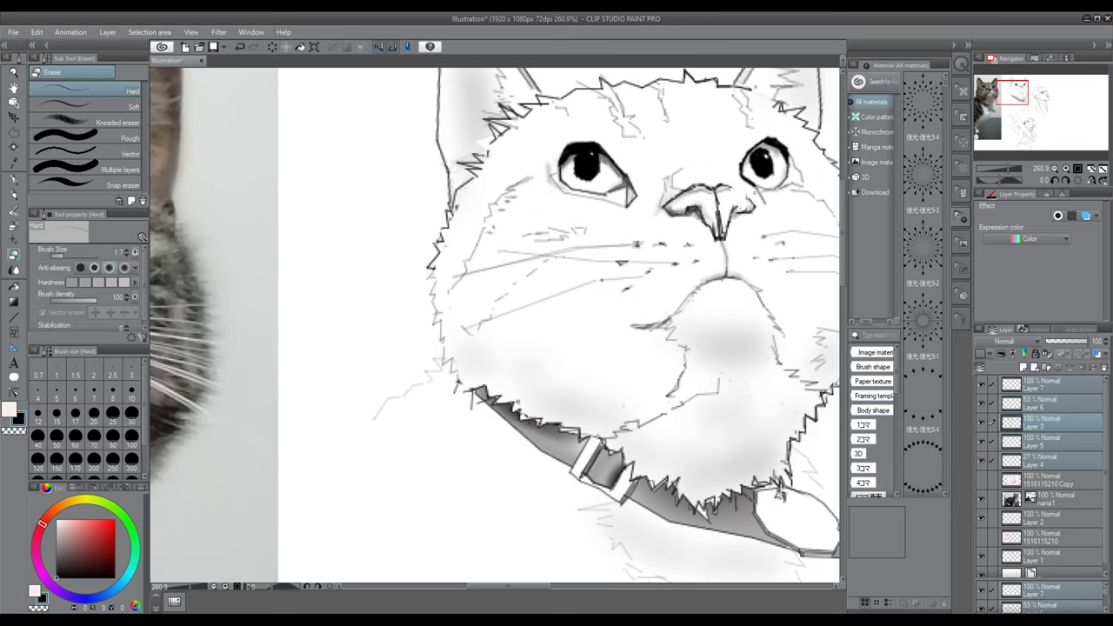
Switch to the Straight line tool at size 0.6 and refine the cat's face with fine lines.
{"action": "scroll", "coordinate": [755, 193], "scroll_direction": "down", "scroll_amount": 3}
{"action": "left_click", "coordinate": [14, 317]}
{"action": "left_click_drag", "start_coordinate": [61, 257], "coordinate": [54, 256]}
{"action": "scroll", "coordinate": [711, 185], "scroll_direction": "up", "scroll_amount": 2}
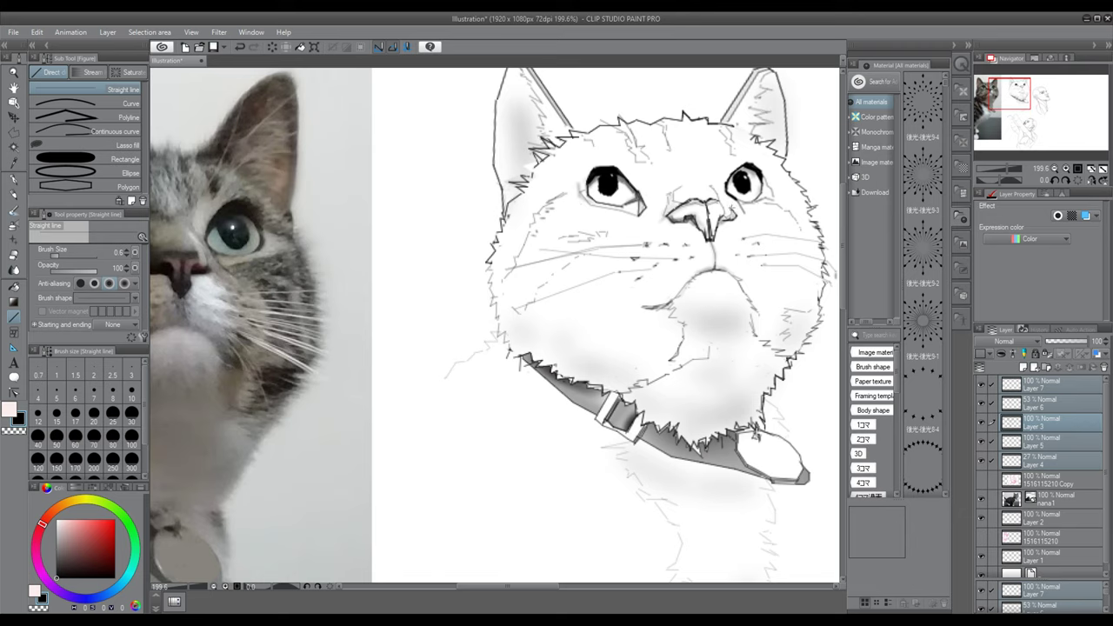
{"action": "scroll", "coordinate": [713, 185], "scroll_direction": "down", "scroll_amount": 6}
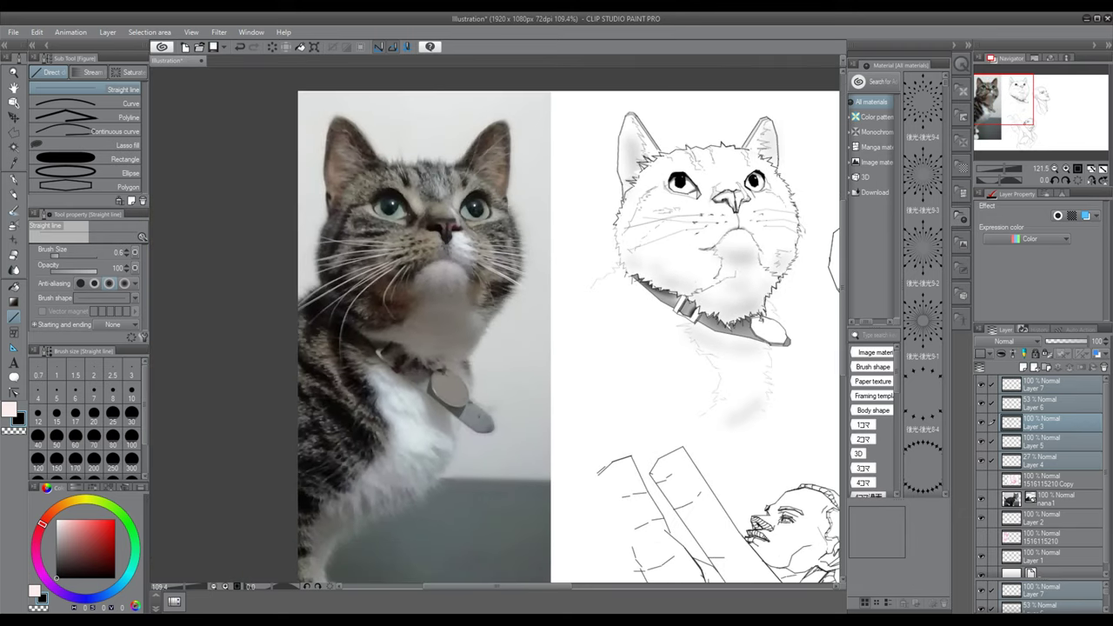
Erase stray marks between the near eye and the nose with the Hard eraser, and make Layer 6 the active layer.
{"action": "scroll", "coordinate": [769, 179], "scroll_direction": "up", "scroll_amount": 5}
{"action": "left_click", "coordinate": [14, 255]}
{"action": "scroll", "coordinate": [695, 191], "scroll_direction": "up", "scroll_amount": 1}
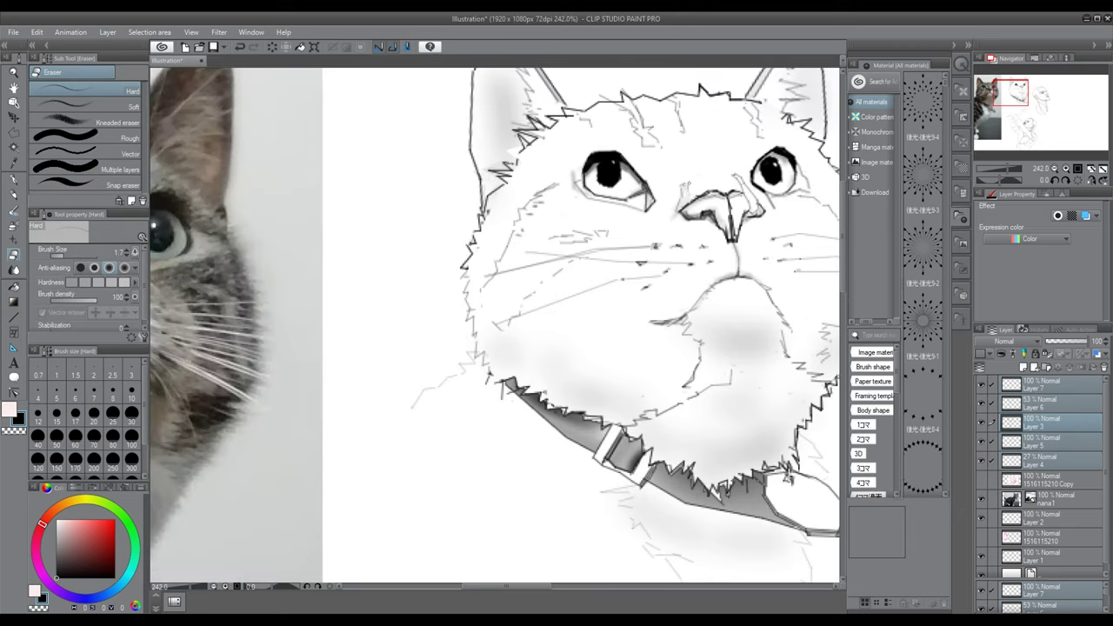
{"action": "scroll", "coordinate": [678, 185], "scroll_direction": "down", "scroll_amount": 1}
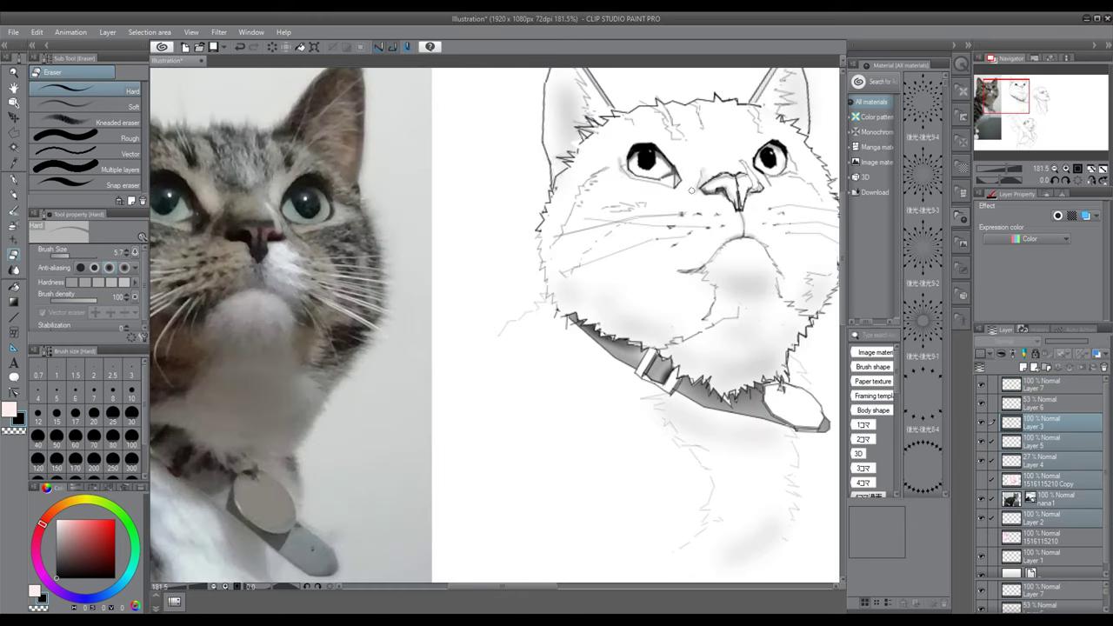
{"action": "left_click", "coordinate": [980, 403]}
{"action": "left_click", "coordinate": [981, 404]}
{"action": "left_click", "coordinate": [1021, 406]}
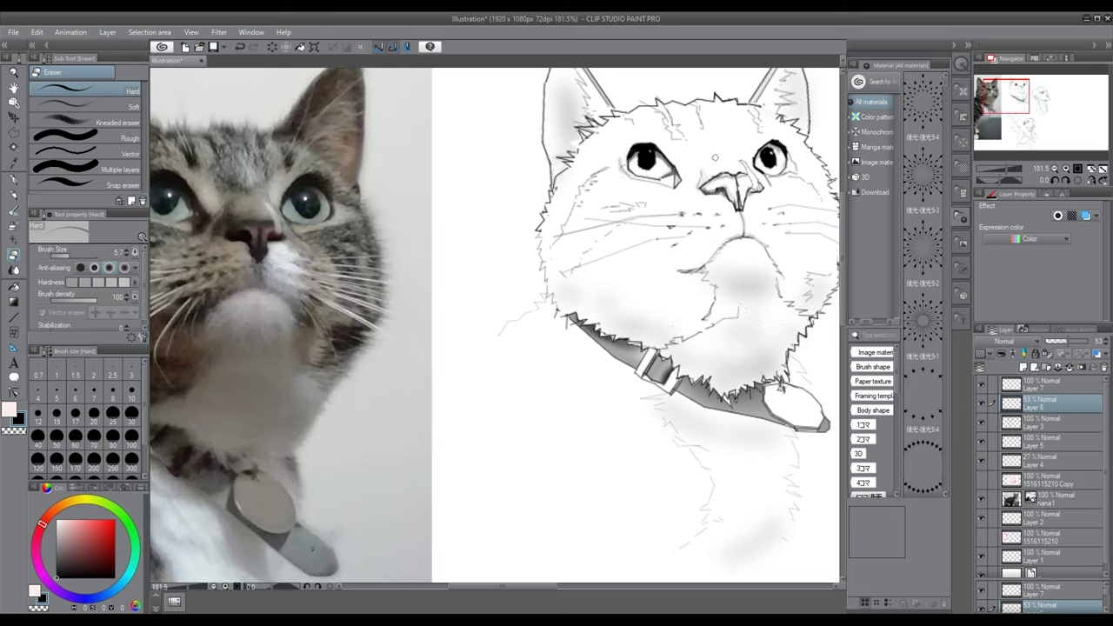
Add thin straight fur strokes around the cat's head on Layer 6 at size 0.6, erasing the excess.
{"action": "scroll", "coordinate": [726, 175], "scroll_direction": "down", "scroll_amount": 3}
{"action": "key", "text": "u"}
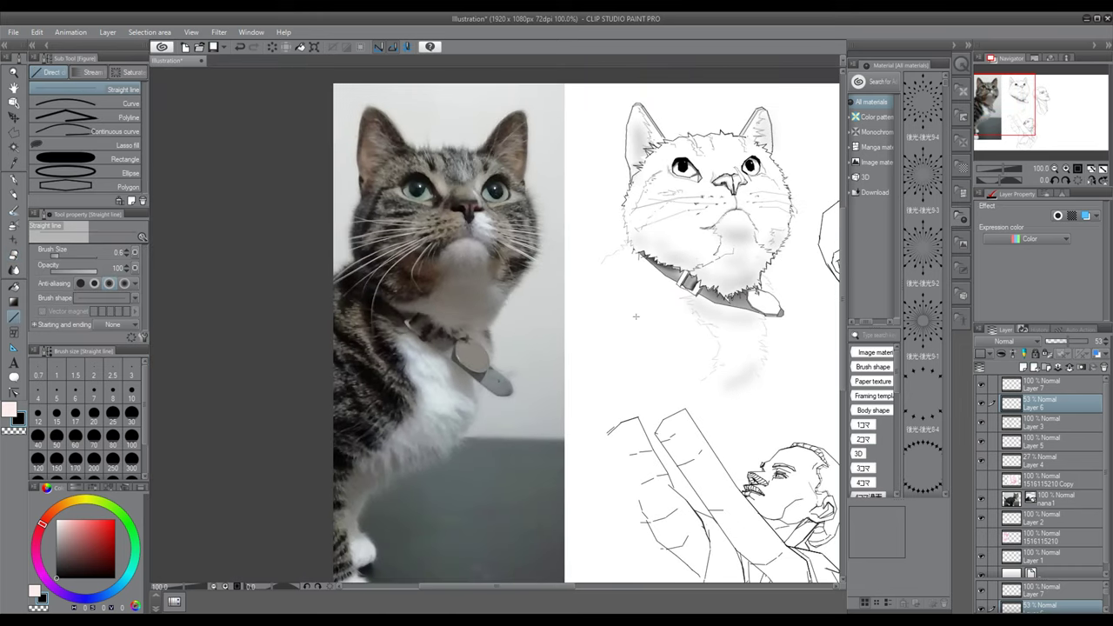
{"action": "scroll", "coordinate": [706, 167], "scroll_direction": "up", "scroll_amount": 1}
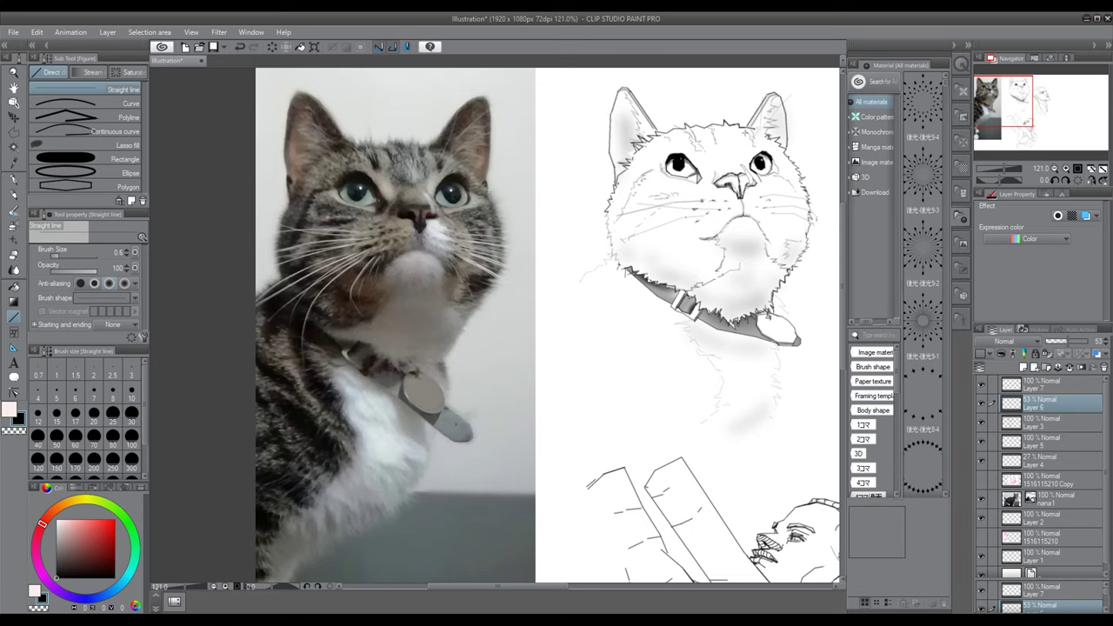
{"action": "scroll", "coordinate": [686, 110], "scroll_direction": "down", "scroll_amount": 1}
{"action": "scroll", "coordinate": [686, 110], "scroll_direction": "up", "scroll_amount": 2}
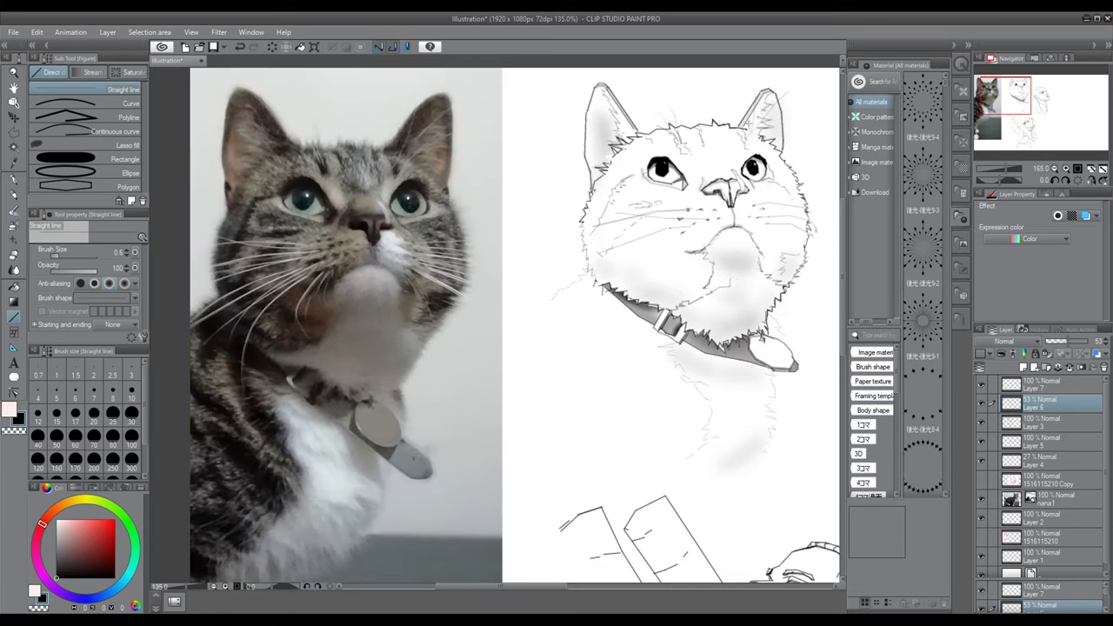
{"action": "key", "text": "e"}
{"action": "scroll", "coordinate": [687, 123], "scroll_direction": "down", "scroll_amount": 3}
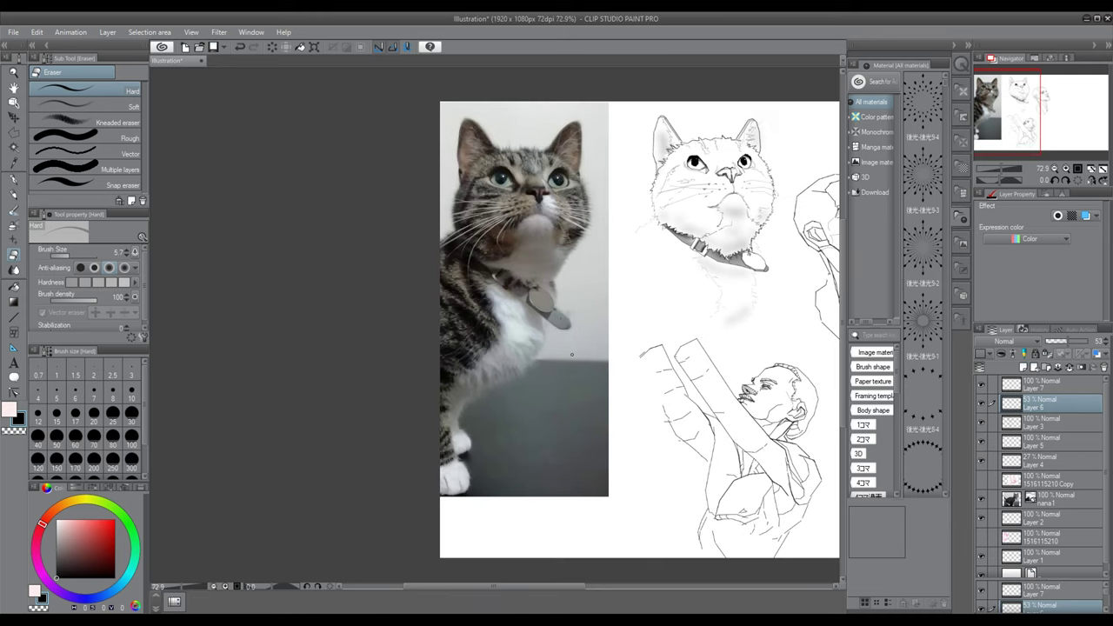
Draw extra long whiskers across the cat's near cheek with the Straight line tool at size 0.6.
{"action": "scroll", "coordinate": [689, 202], "scroll_direction": "up", "scroll_amount": 2}
{"action": "key", "text": "u"}
{"action": "scroll", "coordinate": [689, 202], "scroll_direction": "up", "scroll_amount": 1}
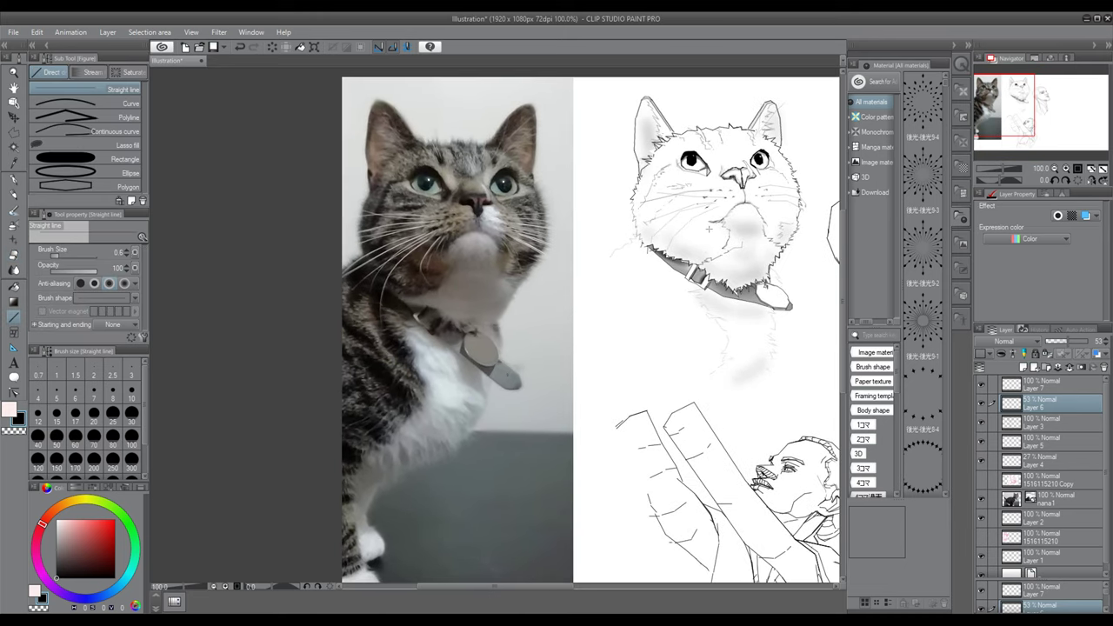
{"action": "scroll", "coordinate": [709, 228], "scroll_direction": "down", "scroll_amount": 1}
{"action": "scroll", "coordinate": [795, 227], "scroll_direction": "up", "scroll_amount": 1}
{"action": "scroll", "coordinate": [790, 247], "scroll_direction": "down", "scroll_amount": 1}
{"action": "scroll", "coordinate": [790, 248], "scroll_direction": "up", "scroll_amount": 1}
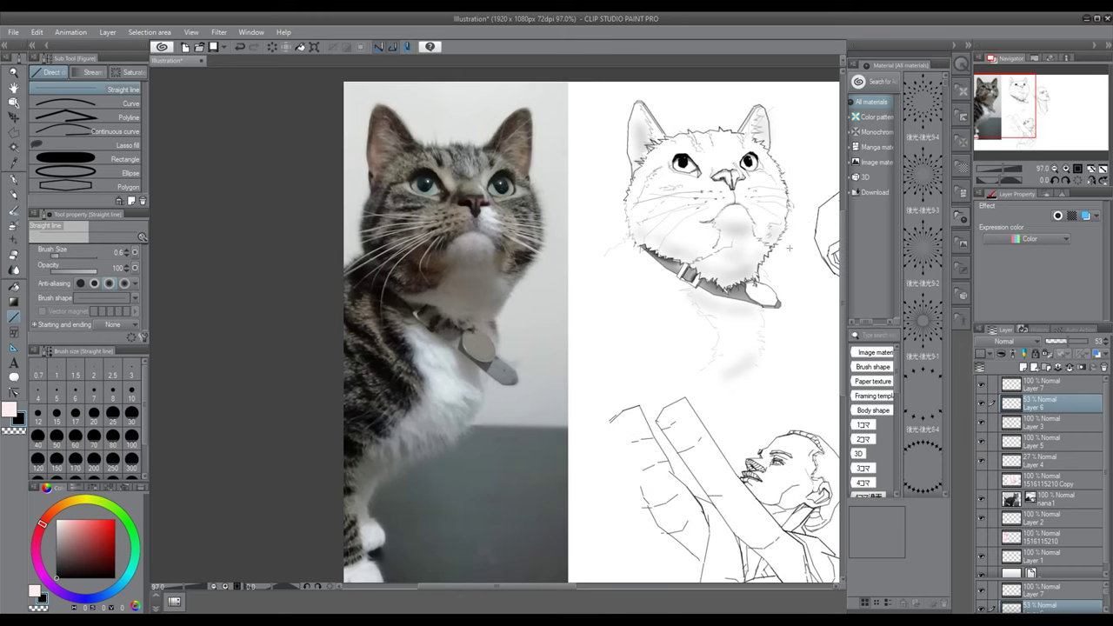
{"action": "scroll", "coordinate": [734, 253], "scroll_direction": "up", "scroll_amount": 4}
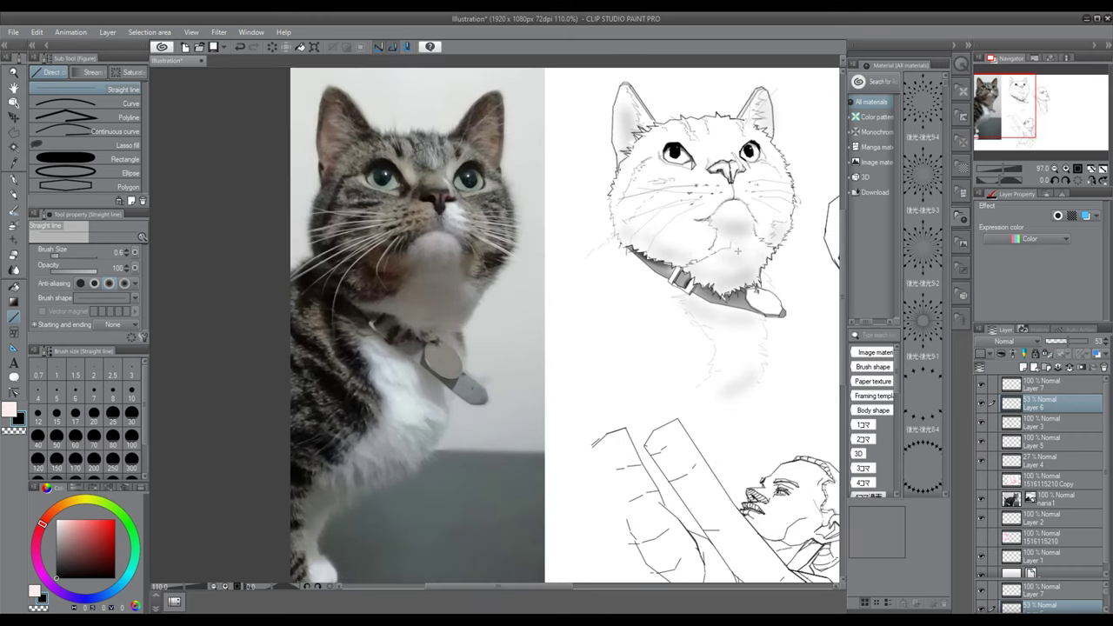
Make Layer 3 active and erase part of the fur line below the chin with the Hard eraser at size 5.7.
{"action": "key", "text": "e"}
{"action": "left_click", "coordinate": [982, 422]}
{"action": "left_click", "coordinate": [981, 422]}
{"action": "left_click", "coordinate": [1039, 422]}
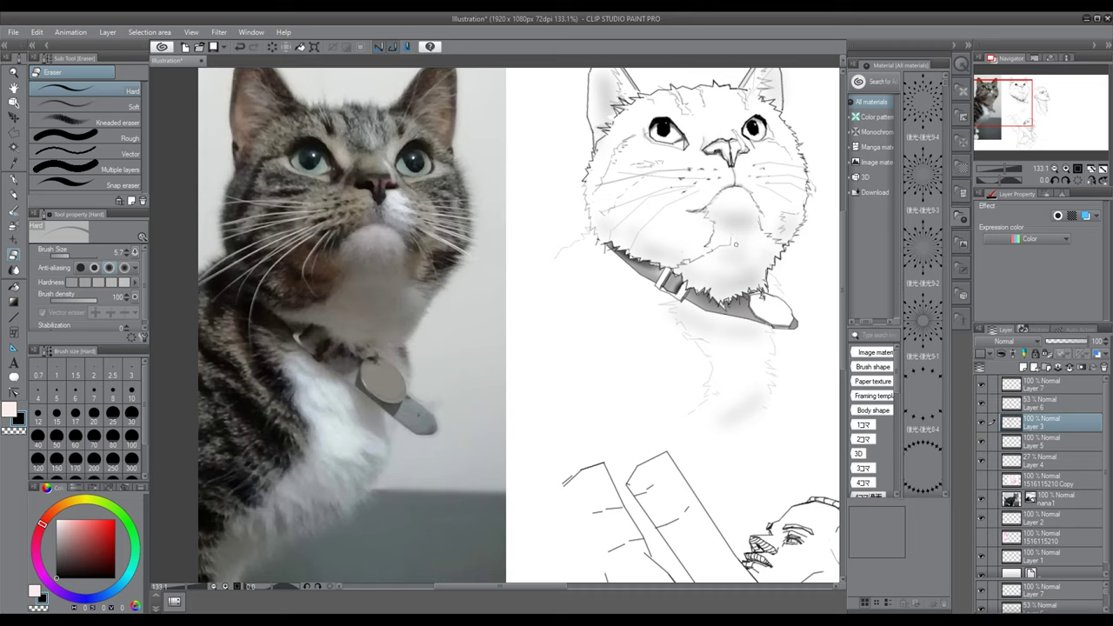
{"action": "scroll", "coordinate": [734, 249], "scroll_direction": "down", "scroll_amount": 3}
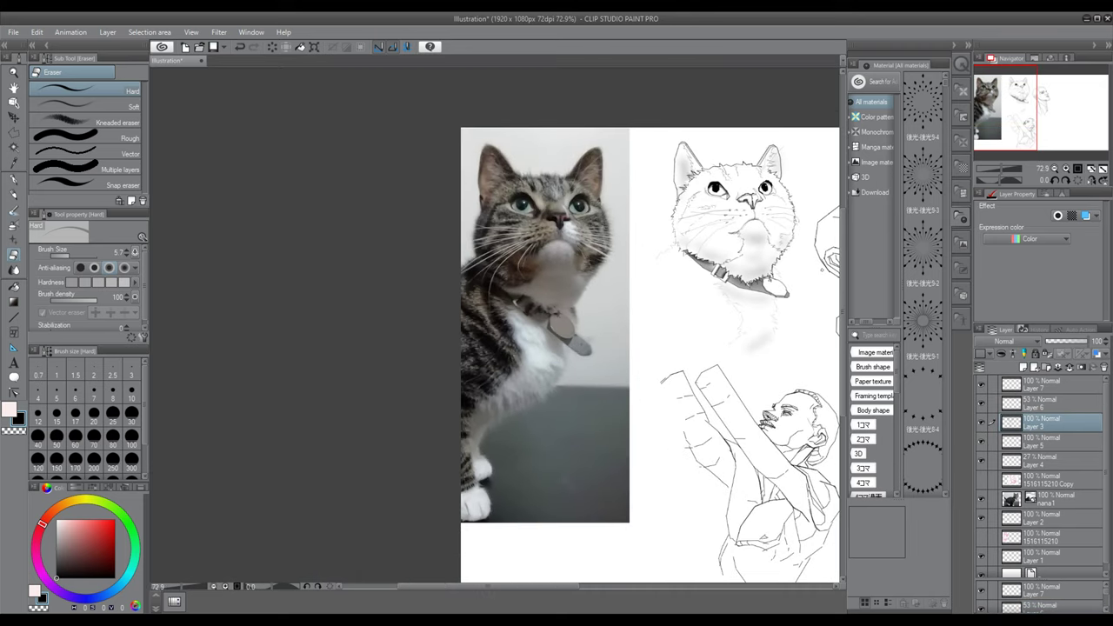
{"action": "scroll", "coordinate": [734, 250], "scroll_direction": "up", "scroll_amount": 4}
{"action": "scroll", "coordinate": [728, 253], "scroll_direction": "down", "scroll_amount": 3}
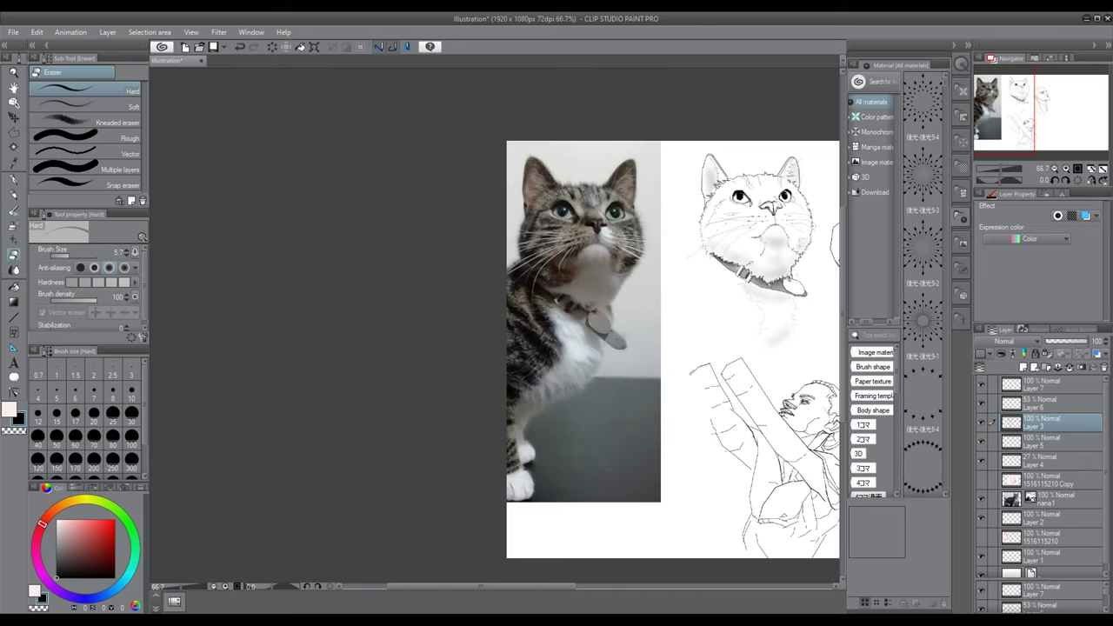
Select the small fur line beside the chin with a Polyline selection and adjust it with a transform.
{"action": "key", "text": "m"}
{"action": "scroll", "coordinate": [781, 260], "scroll_direction": "up", "scroll_amount": 5}
{"action": "left_click", "coordinate": [739, 228]}
{"action": "left_click", "coordinate": [738, 261]}
{"action": "double_click", "coordinate": [755, 260]}
{"action": "key", "text": "ctrl+t"}
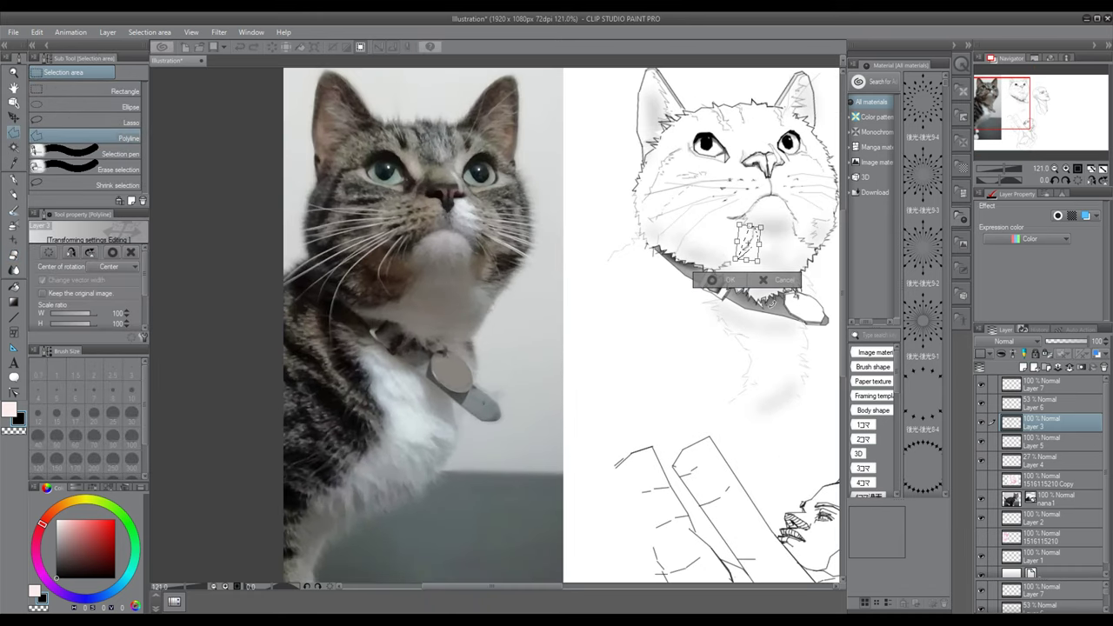
{"action": "left_click_drag", "start_coordinate": [762, 263], "coordinate": [744, 266]}
{"action": "left_click", "coordinate": [711, 282]}
{"action": "scroll", "coordinate": [711, 301], "scroll_direction": "down", "scroll_amount": 5}
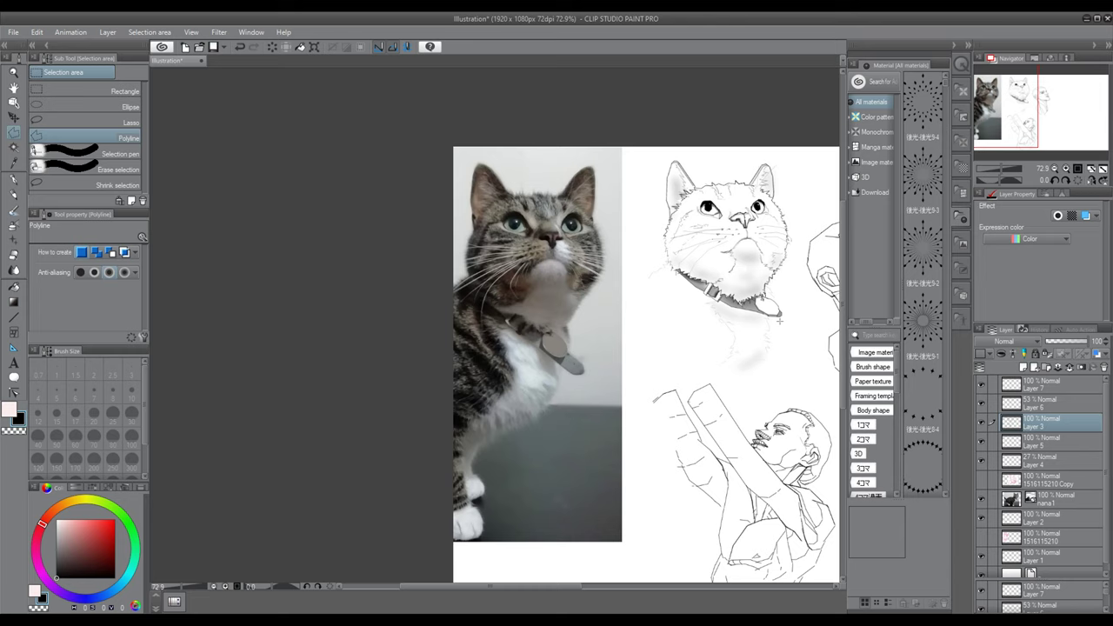
Sketch the outline of the cat's back and lower chest below the collar with straight lines at size 0.6.
{"action": "key", "text": "u"}
{"action": "left_click_drag", "start_coordinate": [647, 280], "coordinate": [649, 305]}
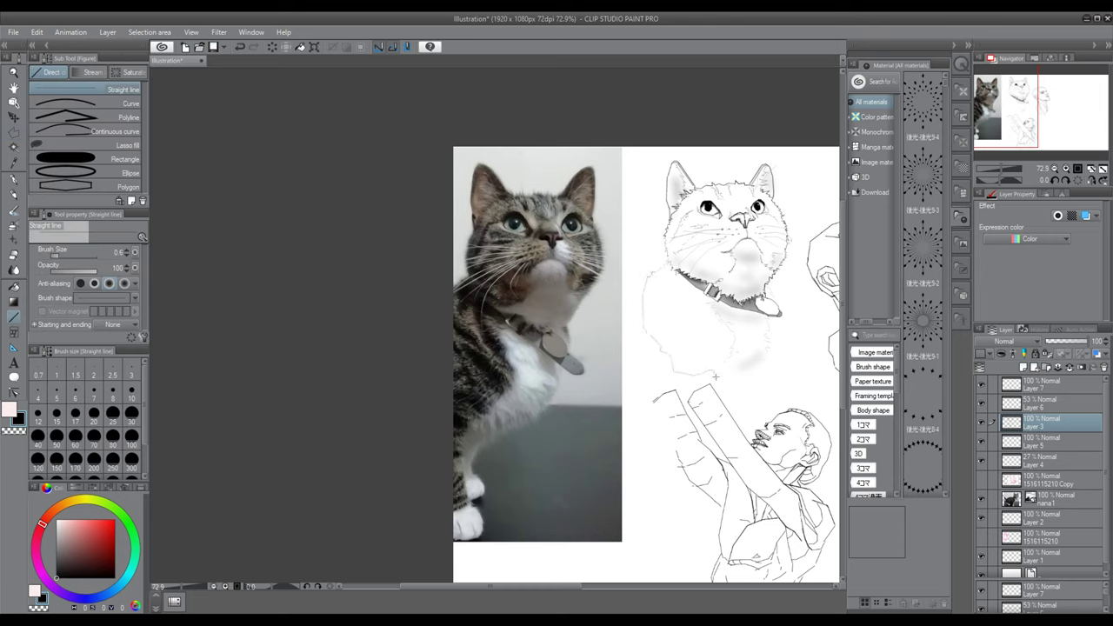
{"action": "scroll", "coordinate": [782, 349], "scroll_direction": "down", "scroll_amount": 1}
{"action": "scroll", "coordinate": [812, 332], "scroll_direction": "up", "scroll_amount": 1}
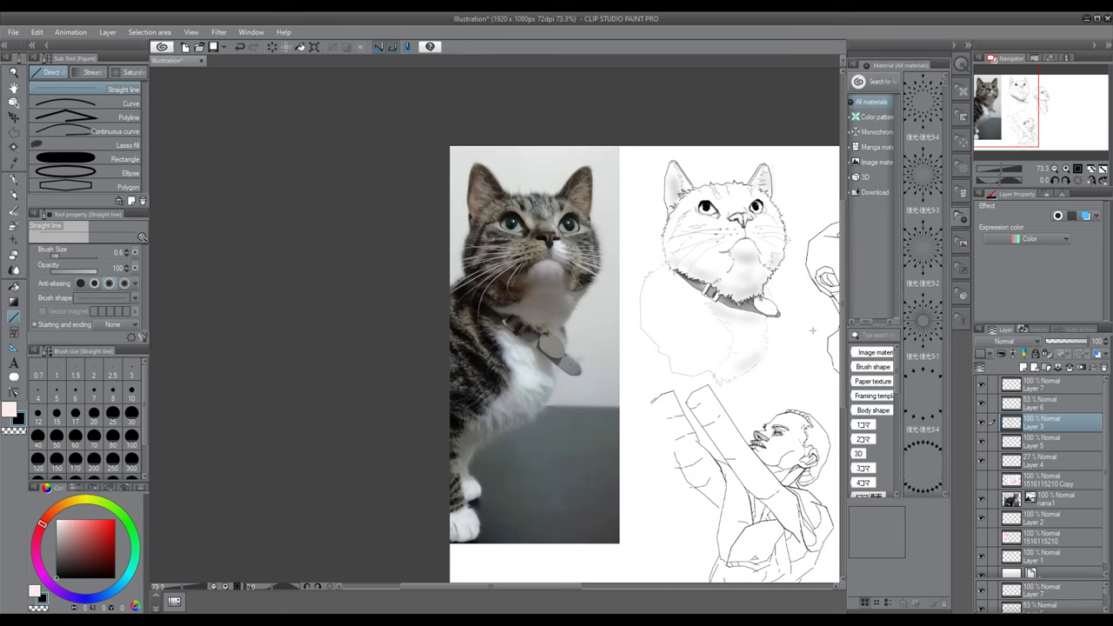
{"action": "left_click_drag", "start_coordinate": [558, 587], "coordinate": [620, 588]}
{"action": "scroll", "coordinate": [577, 332], "scroll_direction": "up", "scroll_amount": 5}
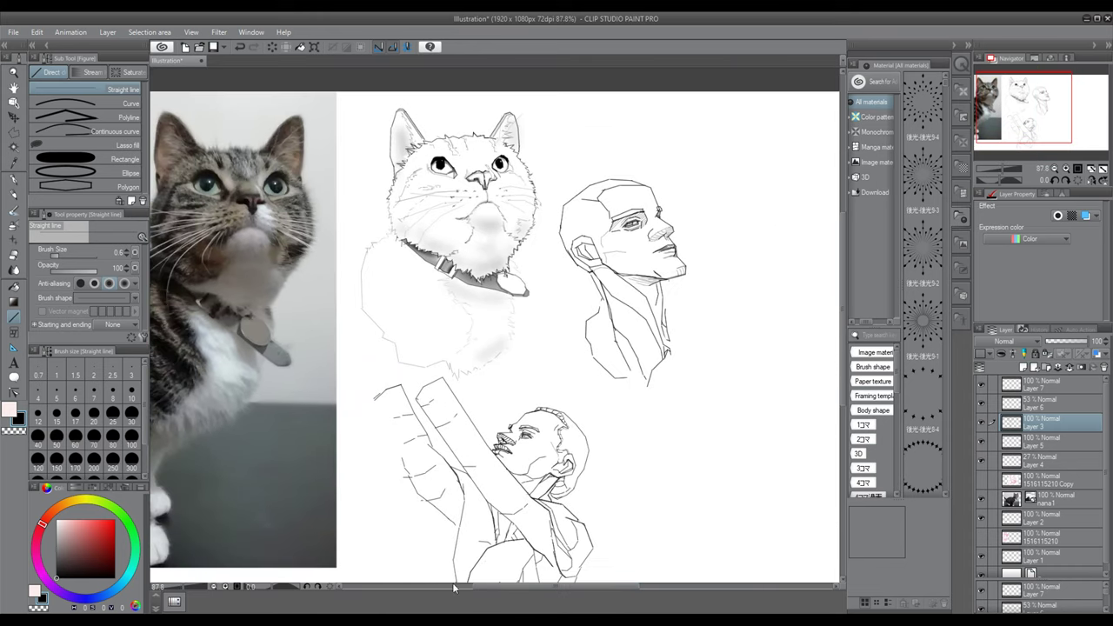
{"action": "scroll", "coordinate": [577, 333], "scroll_direction": "up", "scroll_amount": 3}
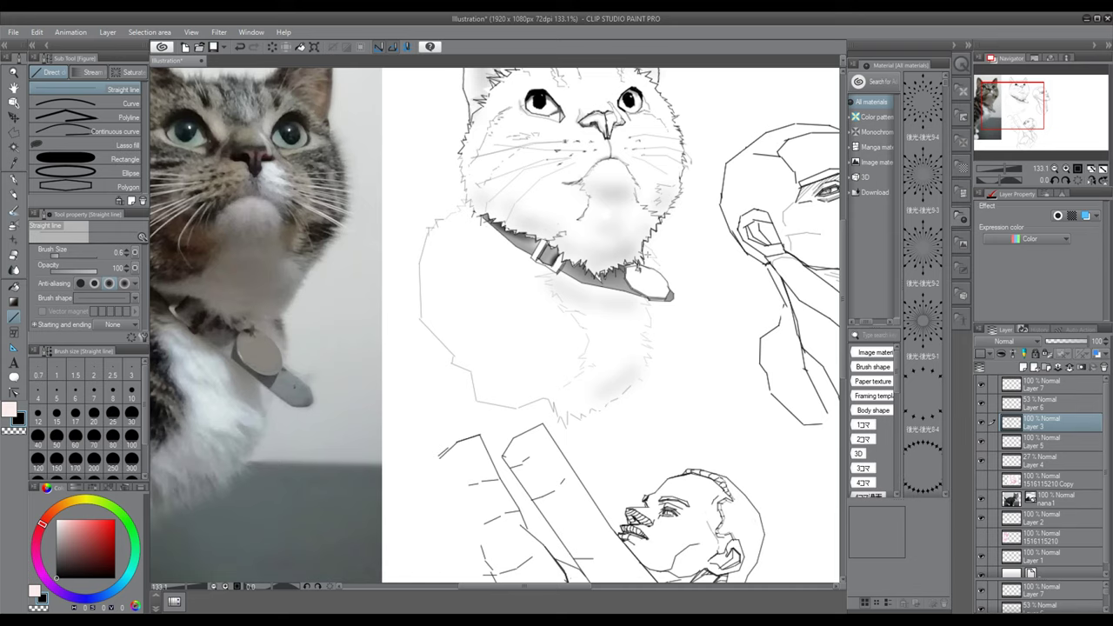
{"action": "scroll", "coordinate": [595, 227], "scroll_direction": "down", "scroll_amount": 4}
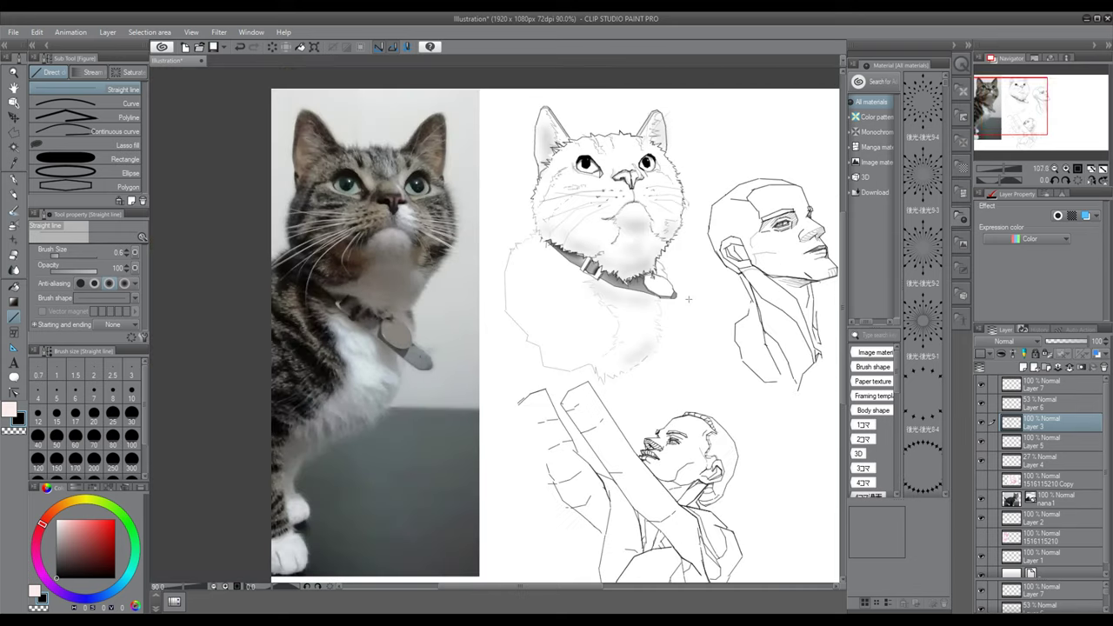
Auto-select both of the cat's irises in the drawing and choose a muted green drawing colour.
{"action": "scroll", "coordinate": [594, 226], "scroll_direction": "up", "scroll_amount": 3}
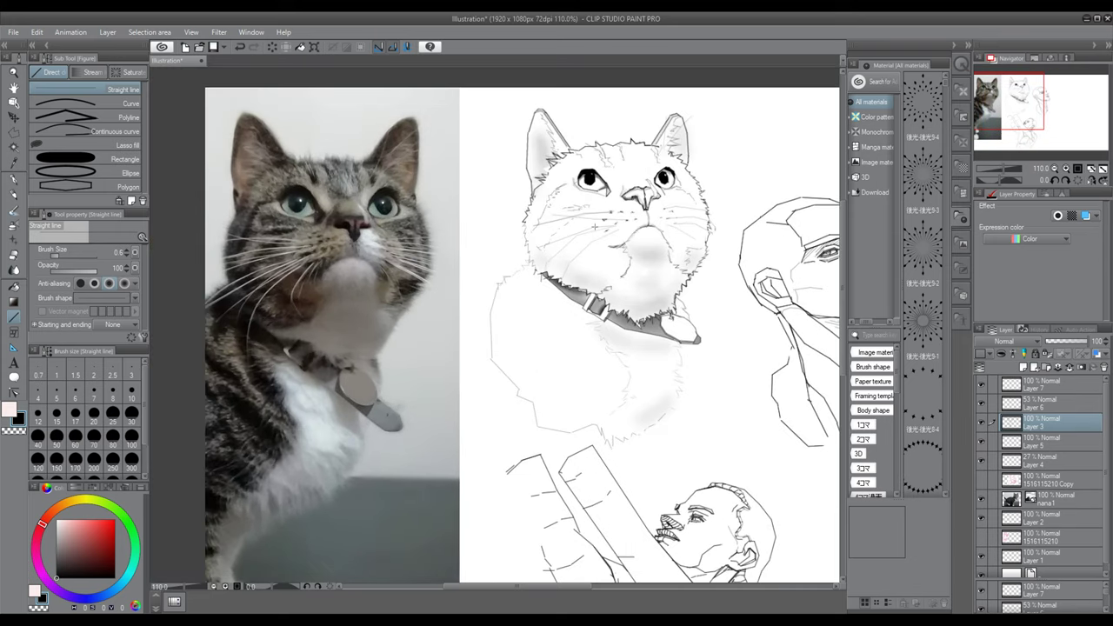
{"action": "scroll", "coordinate": [595, 226], "scroll_direction": "up", "scroll_amount": 2}
{"action": "key", "text": "w"}
{"action": "scroll", "coordinate": [600, 200], "scroll_direction": "up", "scroll_amount": 2}
{"action": "left_click", "coordinate": [604, 178]}
{"action": "left_click", "coordinate": [708, 176], "text": "shift"}
{"action": "scroll", "coordinate": [331, 280], "scroll_direction": "down", "scroll_amount": 4}
{"action": "left_click", "coordinate": [111, 507]}
{"action": "left_click", "coordinate": [63, 546]}
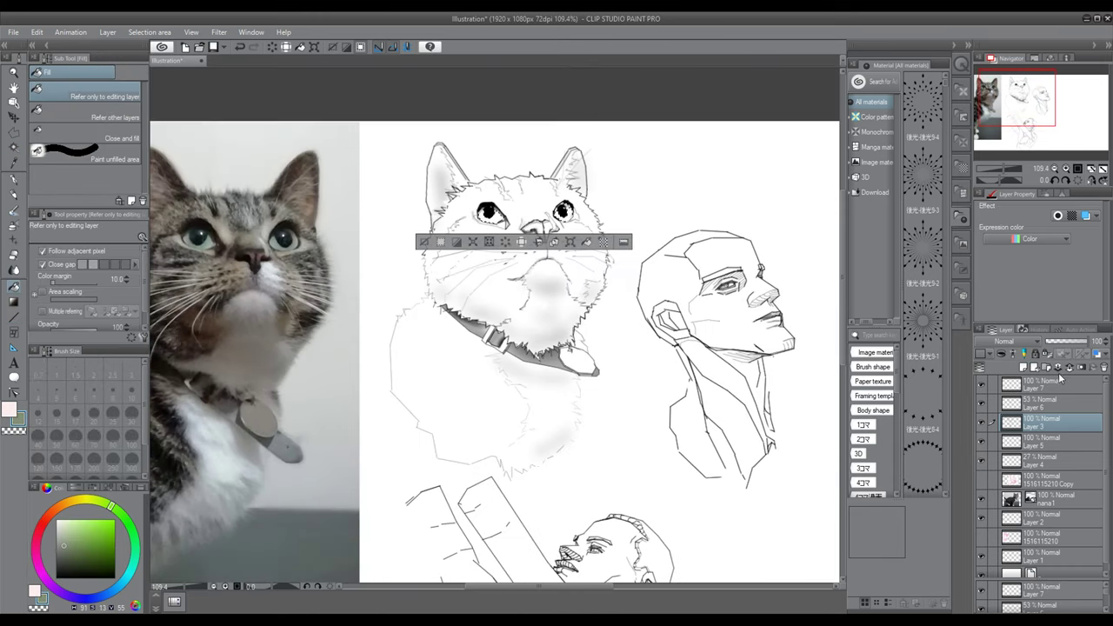
Add a new layer directly below Layer 5 for the muted iris colour and set its opacity to 53%.
{"action": "left_click", "coordinate": [1023, 367]}
{"action": "left_click_drag", "start_coordinate": [1043, 389], "coordinate": [1043, 472]}
{"action": "left_click", "coordinate": [1066, 341]}
{"action": "scroll", "coordinate": [573, 217], "scroll_direction": "up", "scroll_amount": 8}
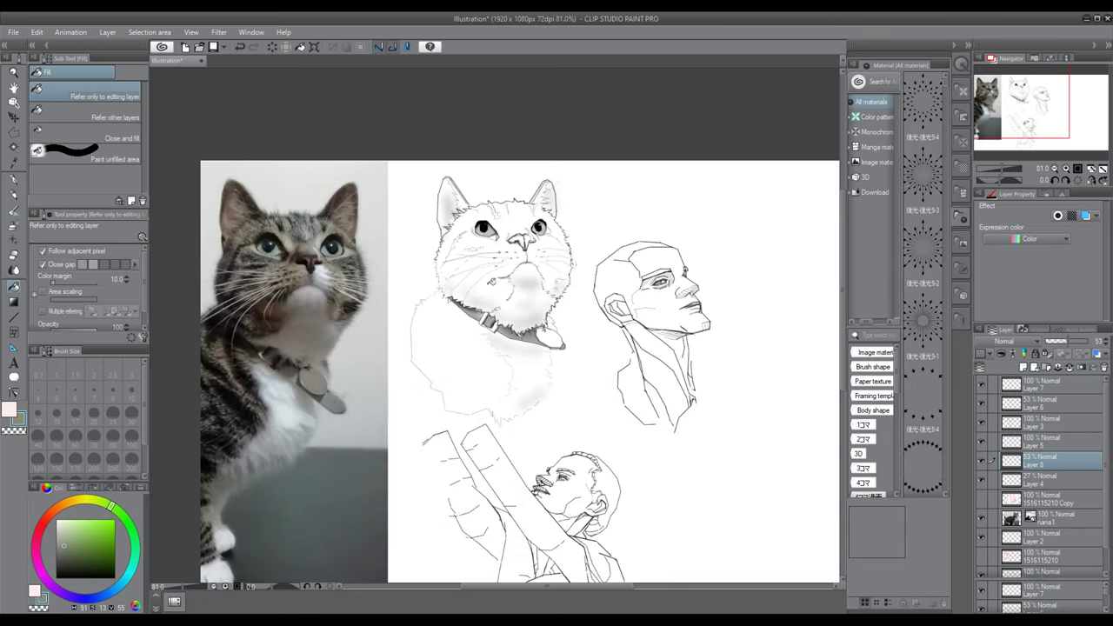
{"action": "key", "text": "ctrl+z"}
{"action": "scroll", "coordinate": [570, 245], "scroll_direction": "down", "scroll_amount": 2}
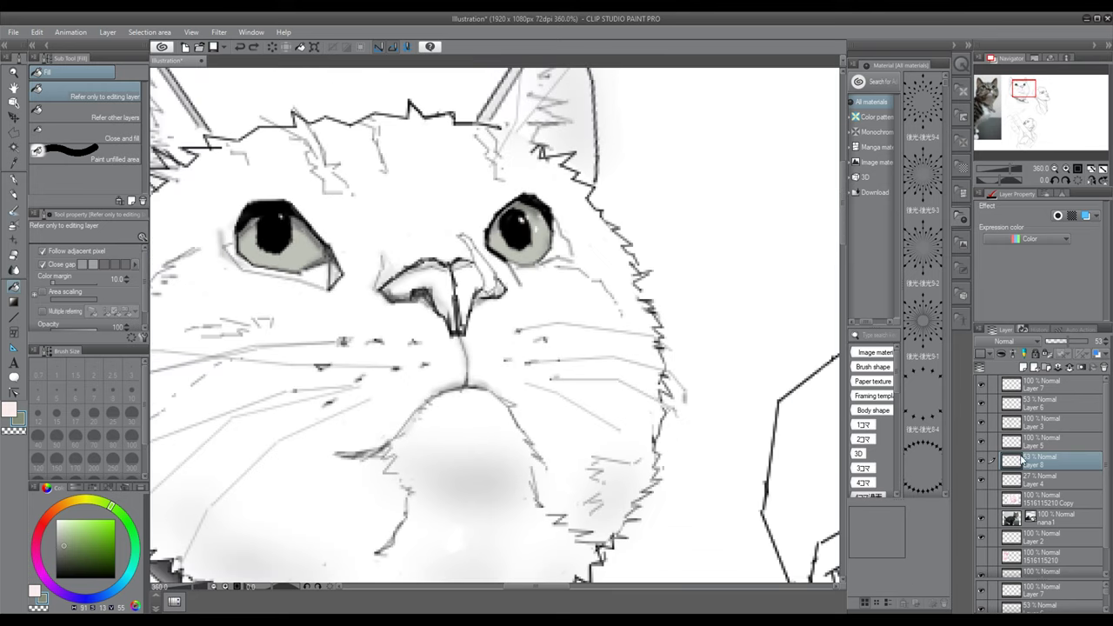
Check what Layers 3, 6 and 8 each contribute to the cat drawing by hiding and showing them.
{"action": "left_click", "coordinate": [982, 423]}
{"action": "left_click", "coordinate": [982, 423]}
{"action": "left_click", "coordinate": [982, 404]}
{"action": "left_click", "coordinate": [981, 404]}
{"action": "left_click", "coordinate": [982, 460]}
{"action": "left_click", "coordinate": [981, 461]}
{"action": "left_click", "coordinate": [13, 163]}
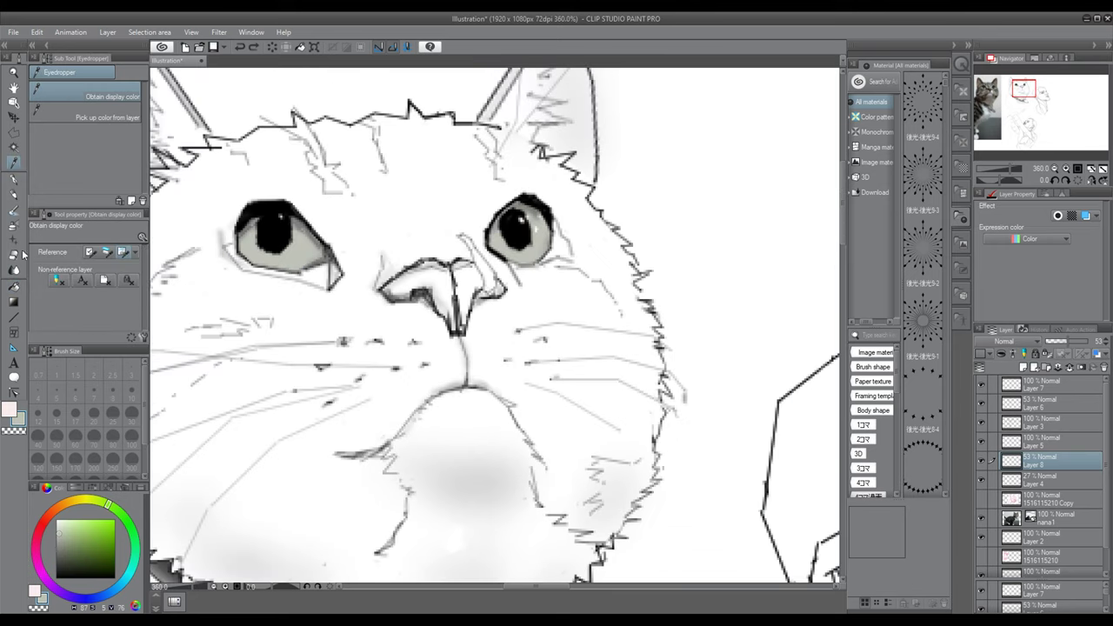
{"action": "left_click", "coordinate": [13, 209]}
{"action": "key", "text": "p"}
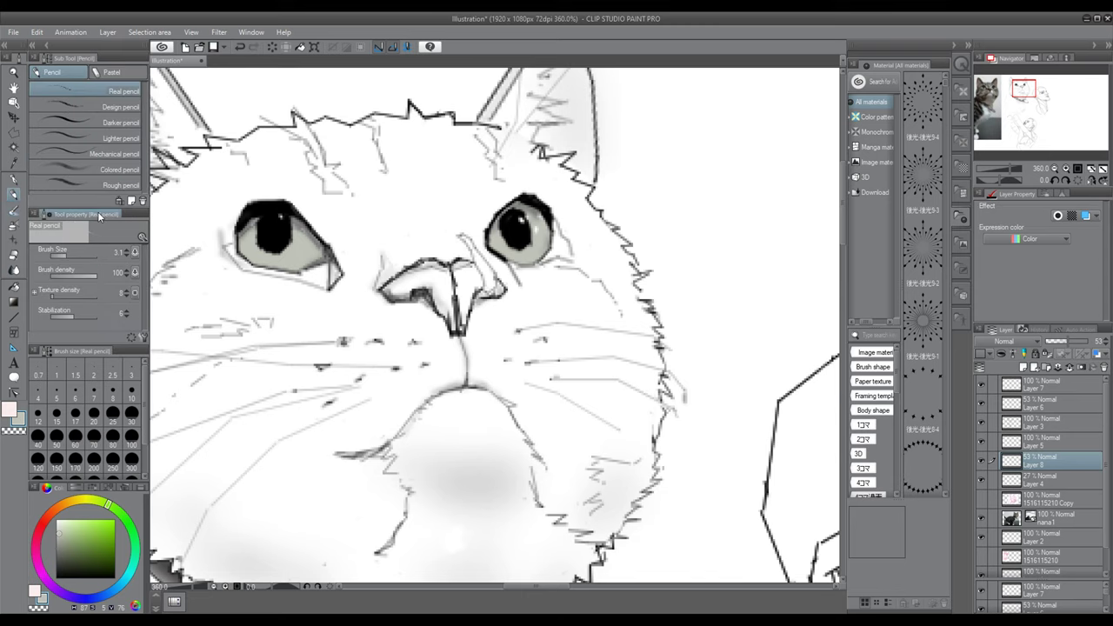
Move Layers 6 and 8 above Layer 7, and set their opacities to 34% and 45% respectively.
{"action": "left_click_drag", "start_coordinate": [1038, 465], "coordinate": [1043, 387]}
{"action": "scroll", "coordinate": [755, 399], "scroll_direction": "down", "scroll_amount": 3}
{"action": "scroll", "coordinate": [757, 410], "scroll_direction": "down", "scroll_amount": 2}
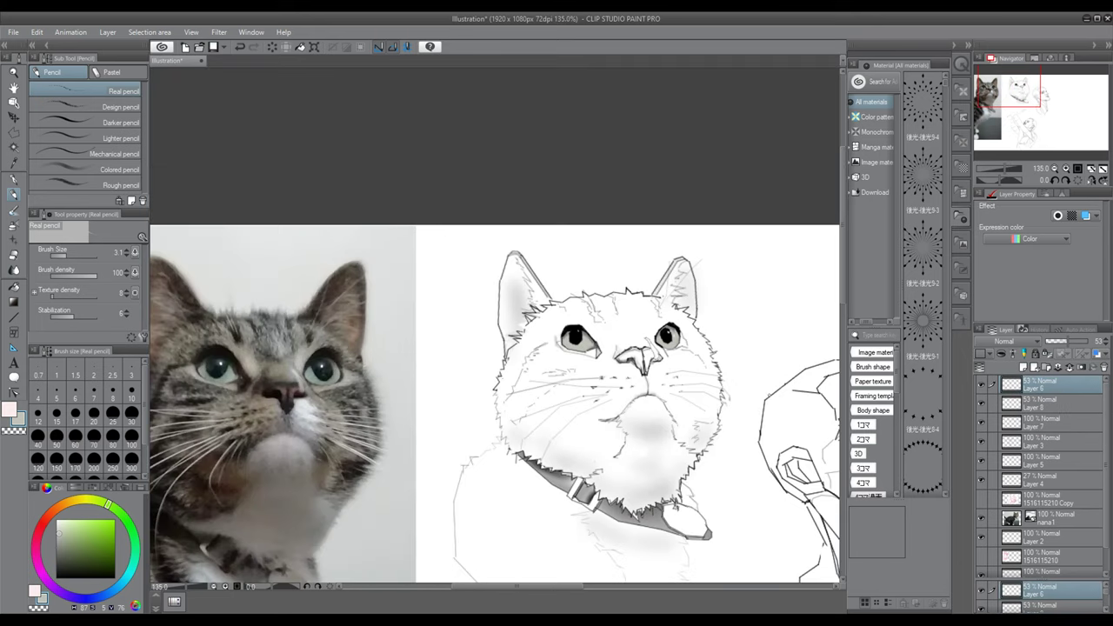
{"action": "left_click_drag", "start_coordinate": [842, 260], "coordinate": [843, 284]}
{"action": "left_click", "coordinate": [1059, 342]}
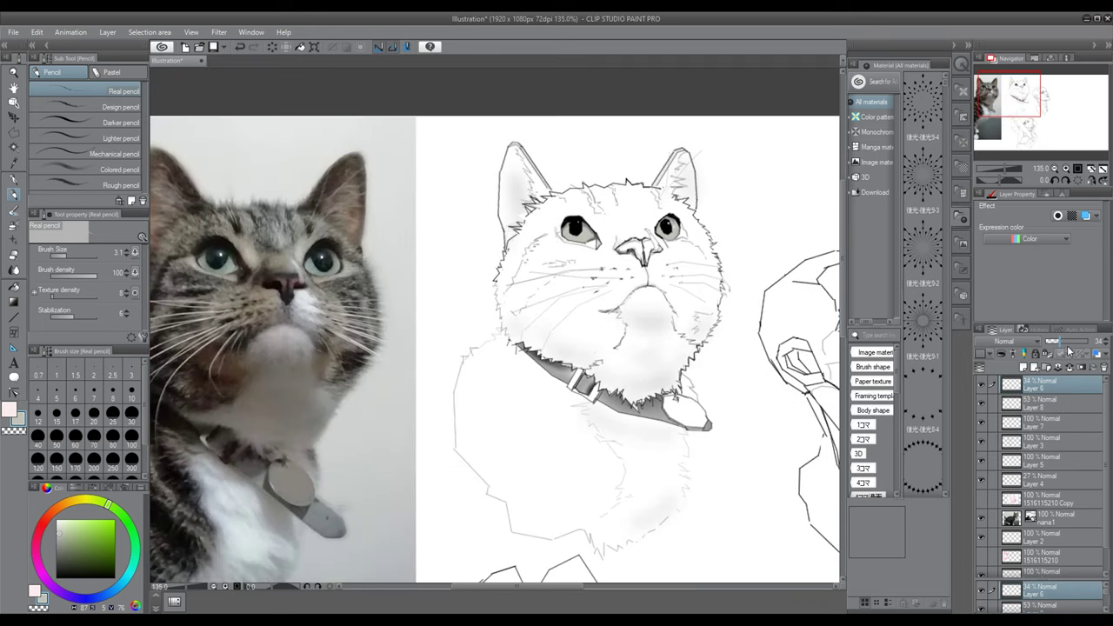
{"action": "left_click", "coordinate": [1029, 405]}
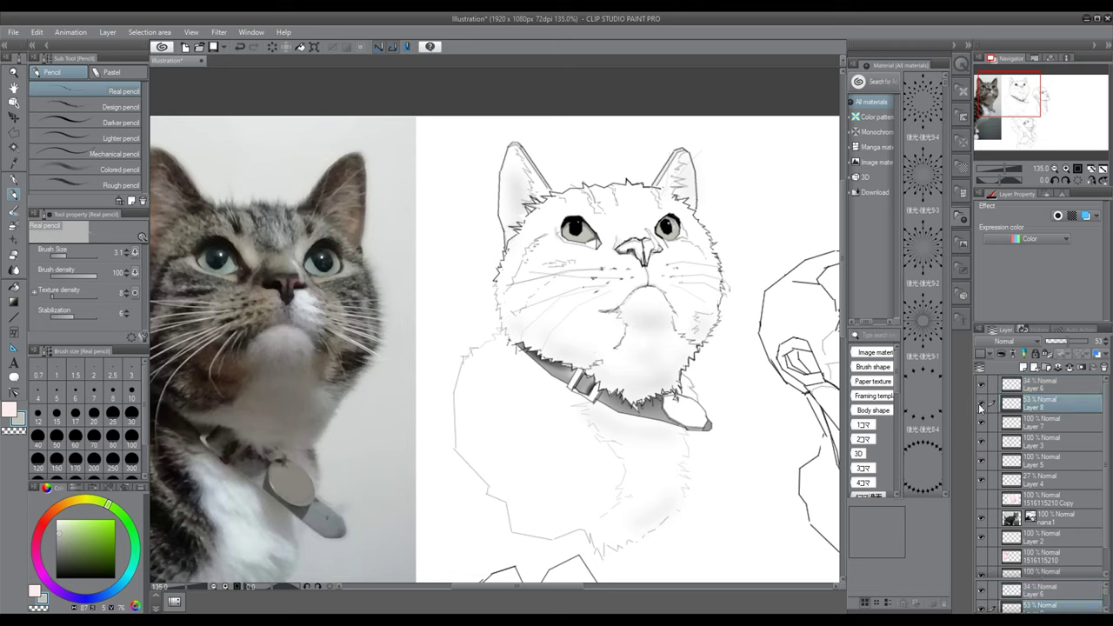
{"action": "left_click_drag", "start_coordinate": [1067, 341], "coordinate": [1064, 341]}
Sample the iris colour from the cat photo and auto-select both irises in the drawing.
{"action": "left_click", "coordinate": [14, 162]}
{"action": "scroll", "coordinate": [347, 247], "scroll_direction": "up", "scroll_amount": 1}
{"action": "left_click", "coordinate": [206, 268]}
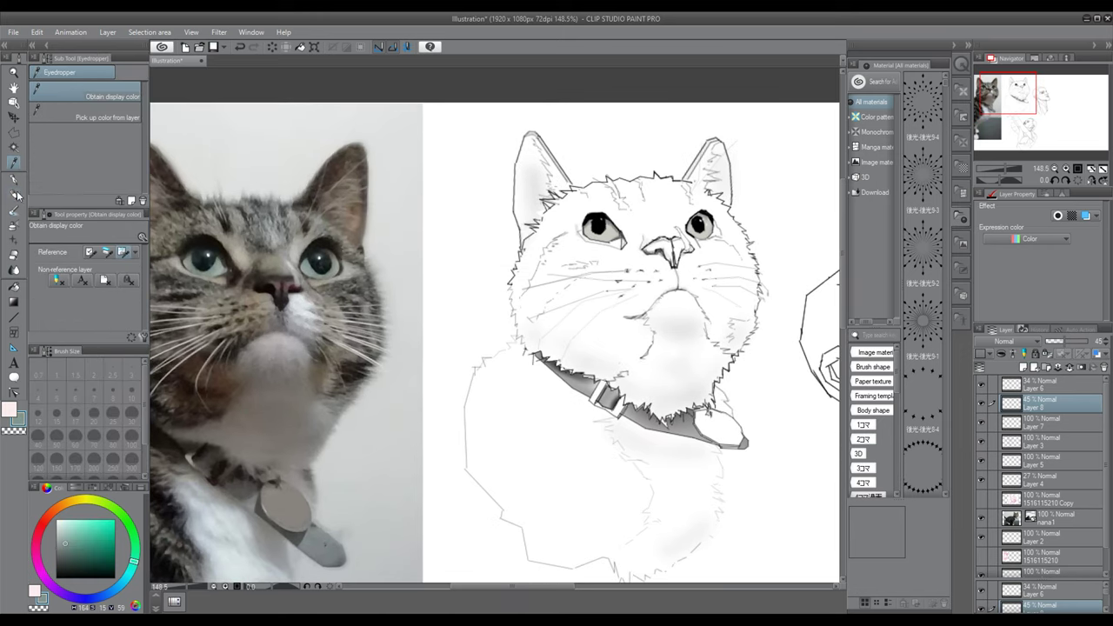
{"action": "left_click", "coordinate": [14, 147]}
{"action": "left_click", "coordinate": [612, 234]}
{"action": "left_click", "coordinate": [702, 234], "text": "shift"}
{"action": "left_click", "coordinate": [709, 260]}
Recolour the selected irises a brighter green, clear the selection and lower Layer 8's opacity to 32%.
{"action": "left_click", "coordinate": [134, 552]}
{"action": "left_click", "coordinate": [71, 542]}
{"action": "left_click", "coordinate": [70, 537]}
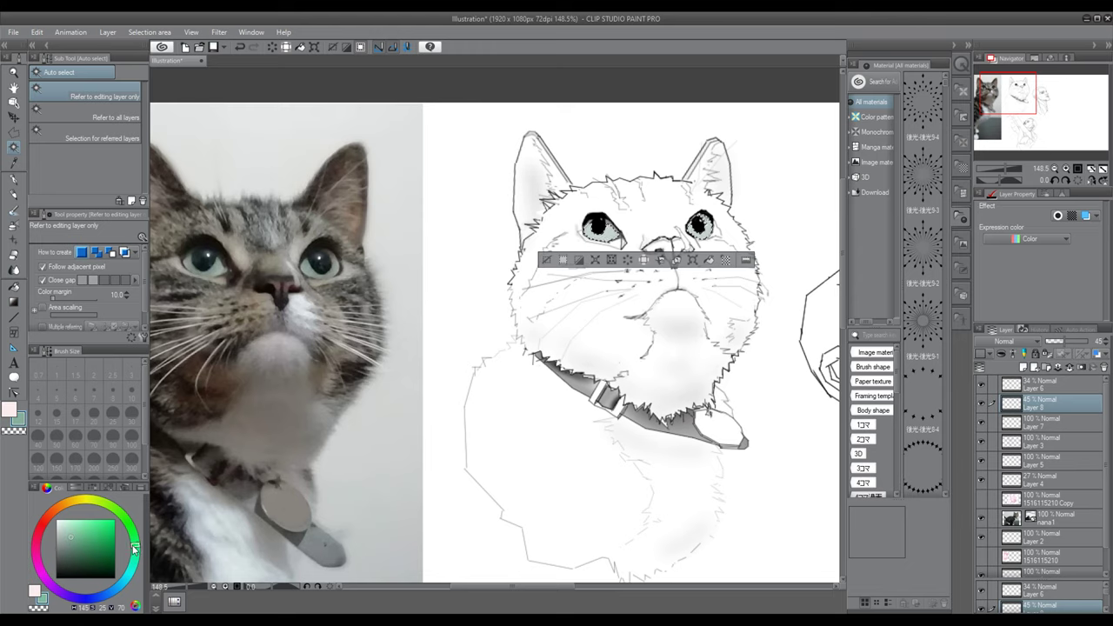
{"action": "left_click", "coordinate": [135, 543]}
{"action": "left_click", "coordinate": [547, 260]}
{"action": "scroll", "coordinate": [560, 311], "scroll_direction": "down", "scroll_amount": 3}
{"action": "scroll", "coordinate": [563, 320], "scroll_direction": "up", "scroll_amount": 2}
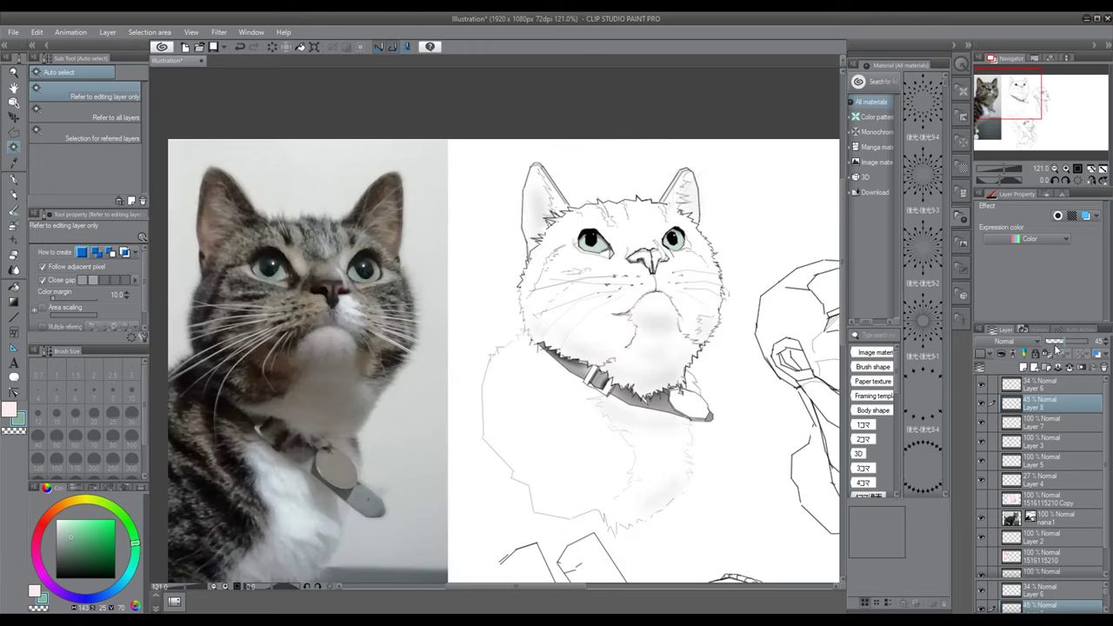
{"action": "left_click", "coordinate": [1057, 342]}
{"action": "scroll", "coordinate": [752, 355], "scroll_direction": "down", "scroll_amount": 2}
{"action": "scroll", "coordinate": [753, 355], "scroll_direction": "up", "scroll_amount": 1}
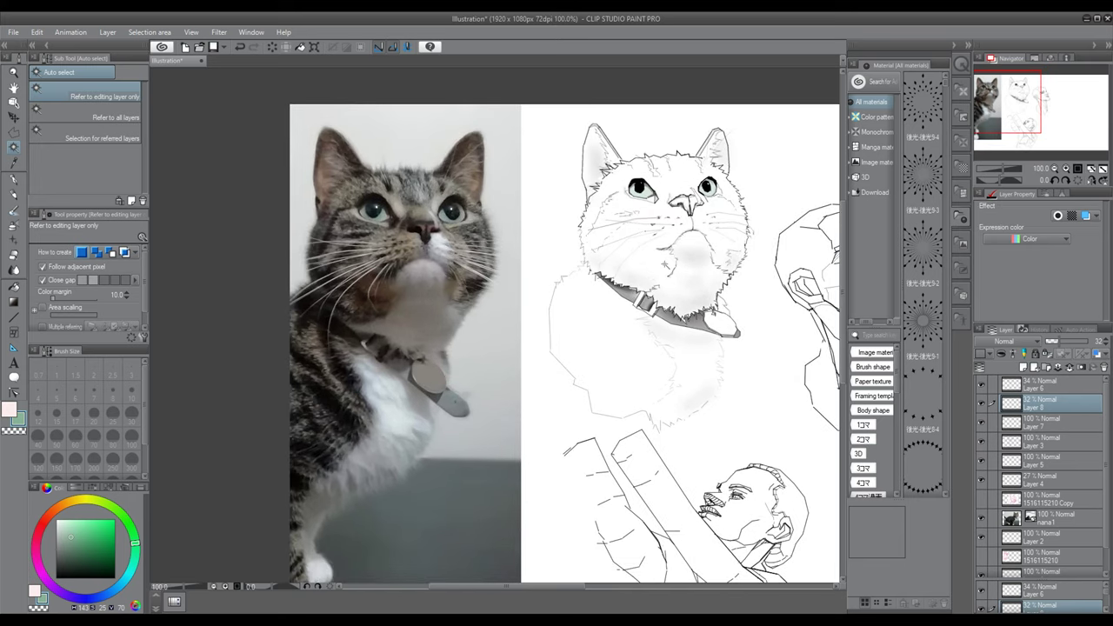
Outline a shadow shape under the cat's collar tag with a Polyline selection and try filling it on Layers 8 and 6.
{"action": "left_click", "coordinate": [13, 132]}
{"action": "scroll", "coordinate": [735, 344], "scroll_direction": "up", "scroll_amount": 2}
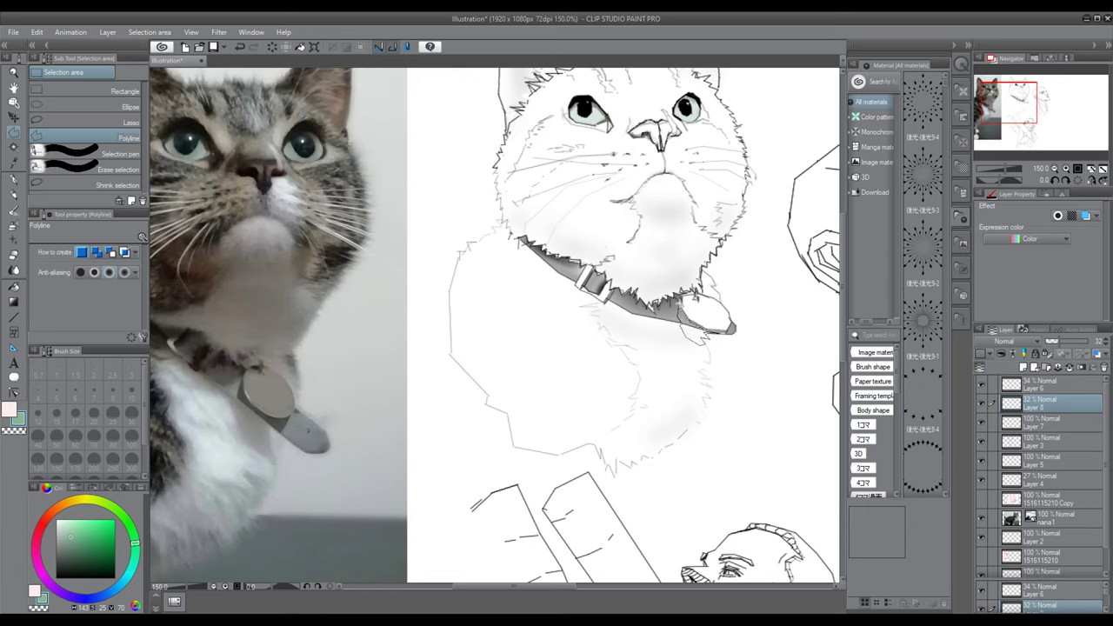
{"action": "double_click", "coordinate": [700, 339]}
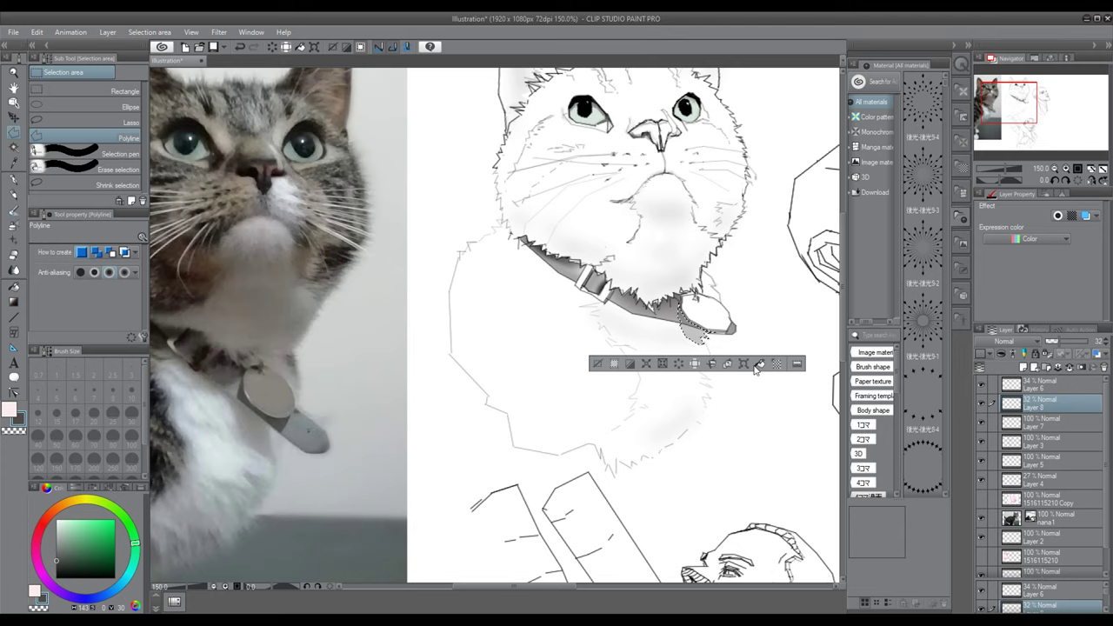
{"action": "key", "text": "ctrl+z"}
{"action": "left_click", "coordinate": [1041, 385]}
{"action": "left_click", "coordinate": [758, 365]}
{"action": "key", "text": "ctrl+z"}
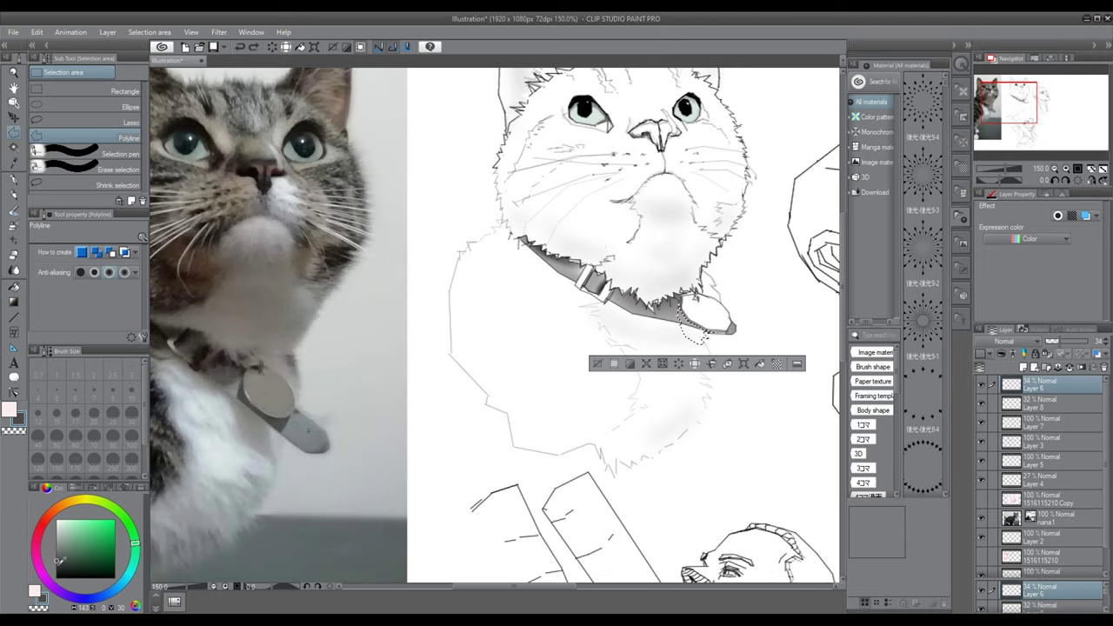
Fill the selected collar-tag shadow on Layer 6 with a darker grey and clear the selection.
{"action": "left_click", "coordinate": [58, 567]}
{"action": "left_click", "coordinate": [758, 366]}
{"action": "left_click", "coordinate": [597, 364]}
{"action": "scroll", "coordinate": [599, 370], "scroll_direction": "down", "scroll_amount": 3}
{"action": "scroll", "coordinate": [631, 322], "scroll_direction": "up", "scroll_amount": 3}
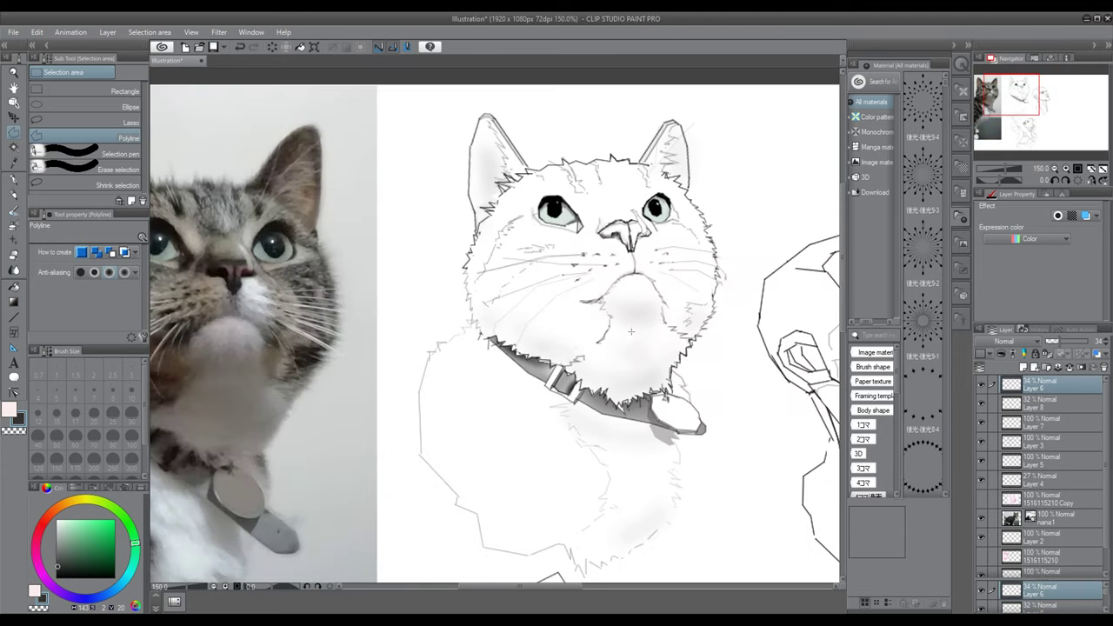
{"action": "scroll", "coordinate": [636, 336], "scroll_direction": "down", "scroll_amount": 5}
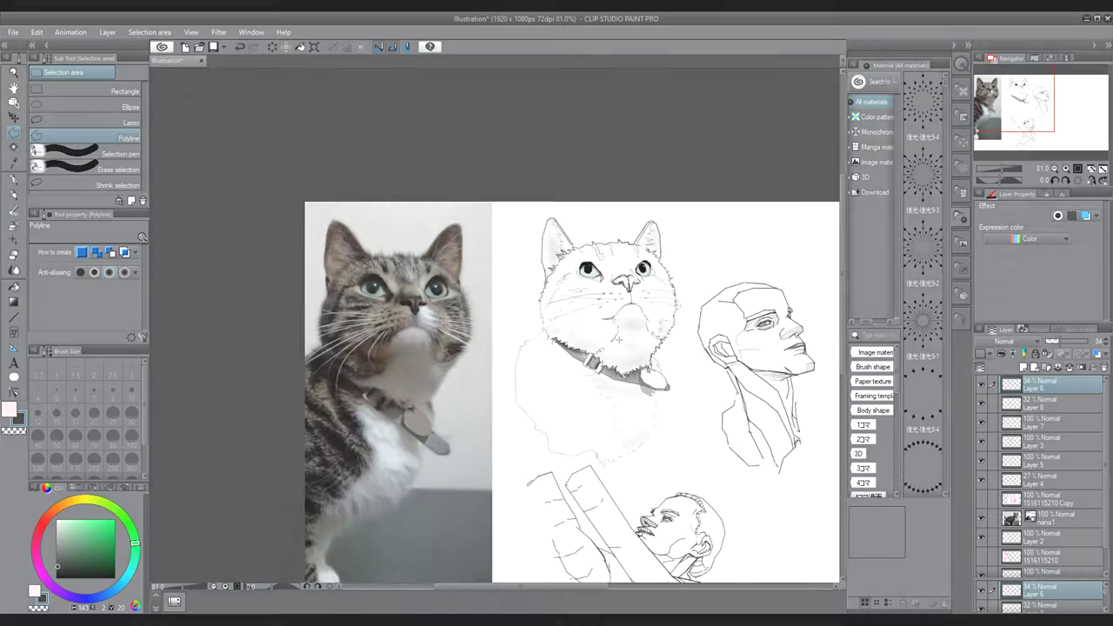